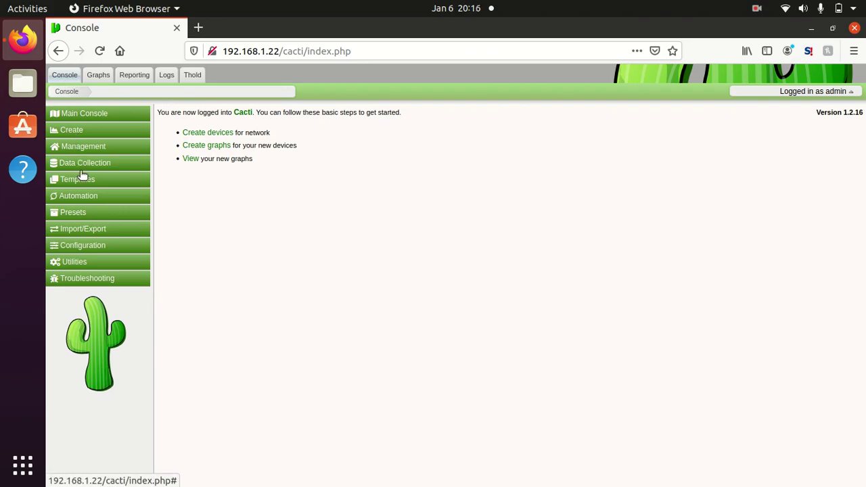
Step: Open Automation > Networks and open the Test Network discovery range settings
{"action": "left_click", "coordinate": [81, 199]}
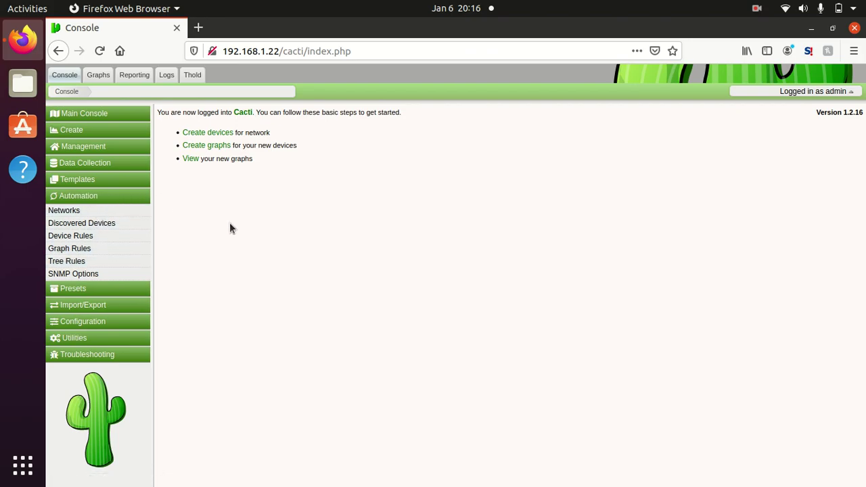
{"action": "left_click", "coordinate": [71, 210]}
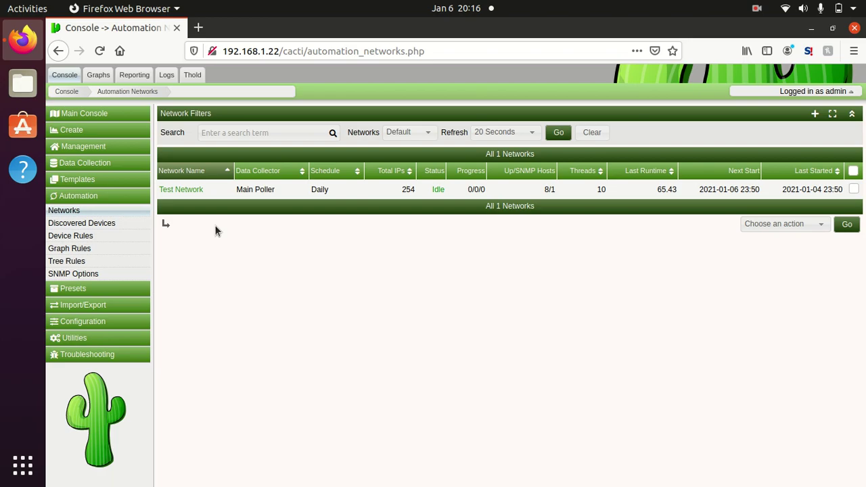
{"action": "left_click", "coordinate": [199, 191]}
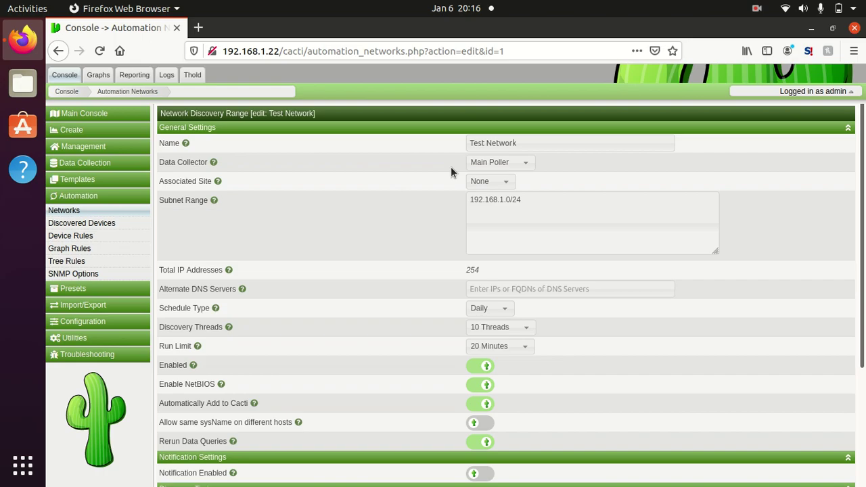
Step: Keep Main Poller as Test Network's data collector with no associated site
{"action": "left_click", "coordinate": [491, 165]}
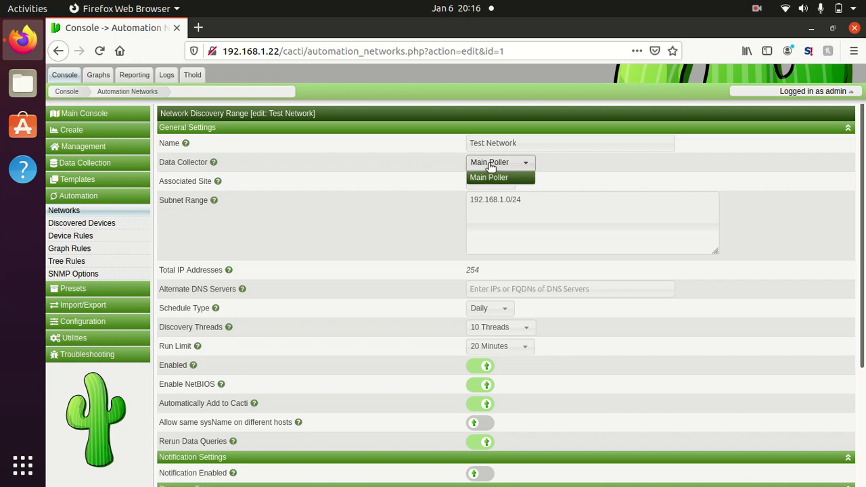
{"action": "left_click", "coordinate": [412, 164]}
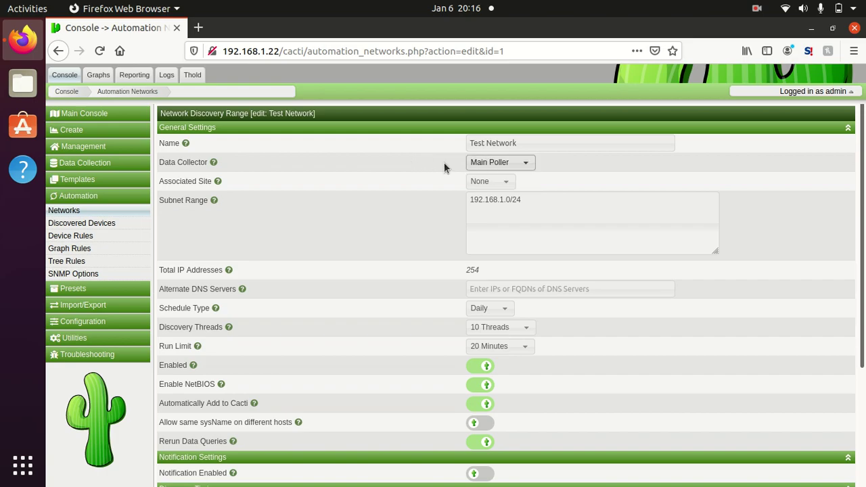
{"action": "left_click", "coordinate": [490, 166]}
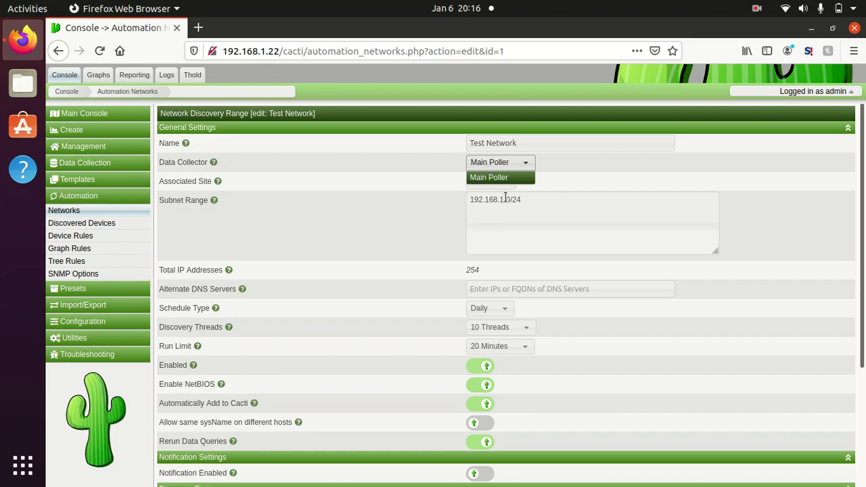
{"action": "left_click", "coordinate": [415, 184]}
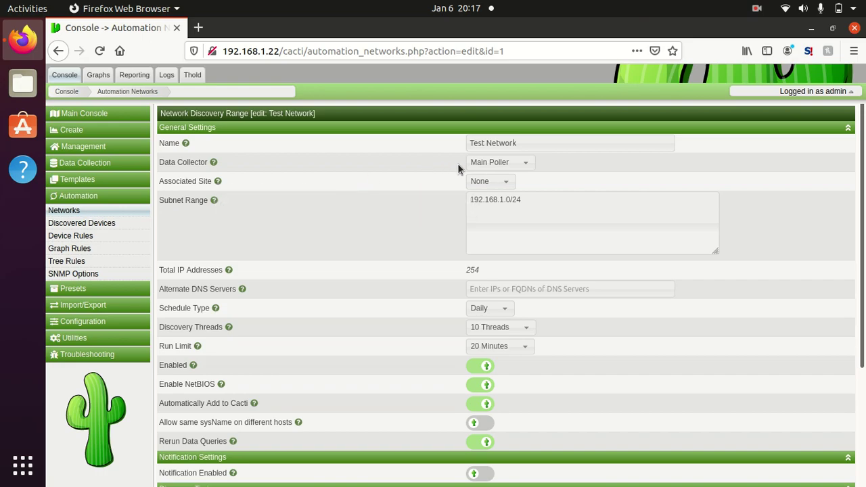
{"action": "left_click", "coordinate": [478, 182]}
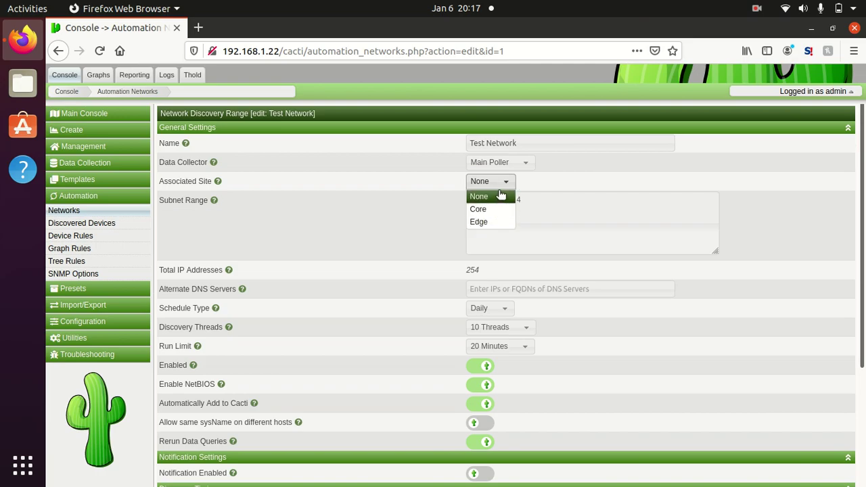
{"action": "left_click", "coordinate": [501, 197]}
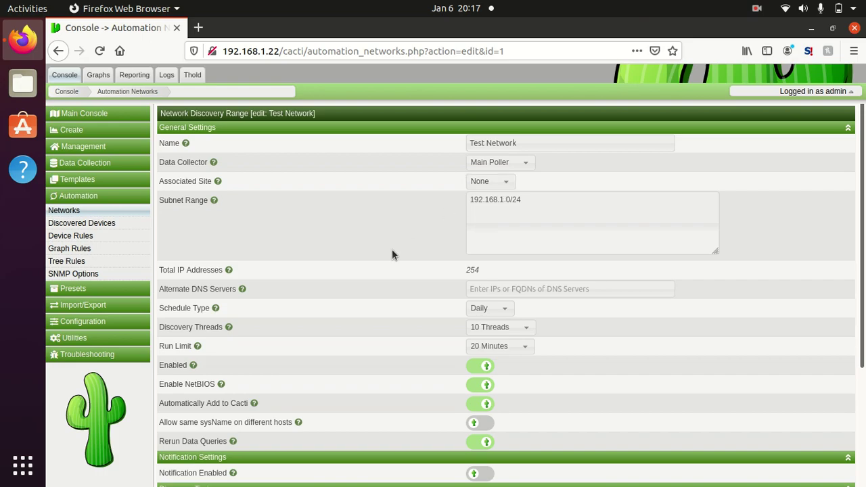
{"action": "scroll", "coordinate": [392, 252], "scroll_direction": "down", "scroll_amount": 1}
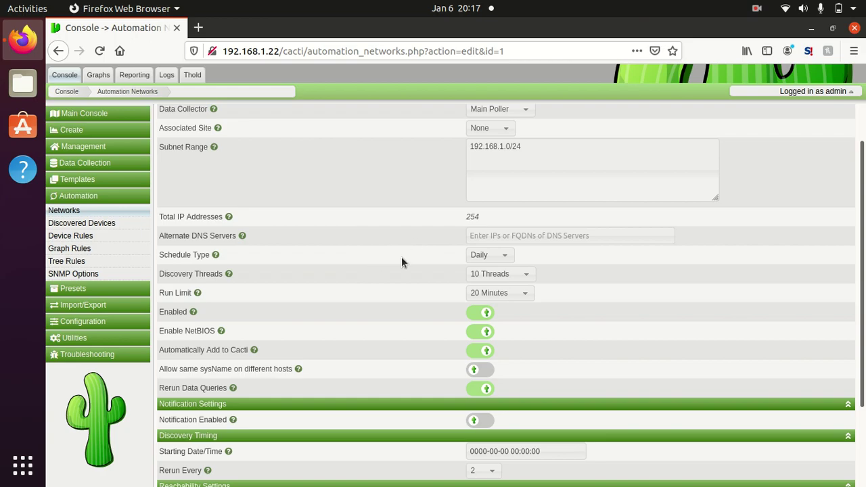
{"action": "left_click", "coordinate": [492, 256]}
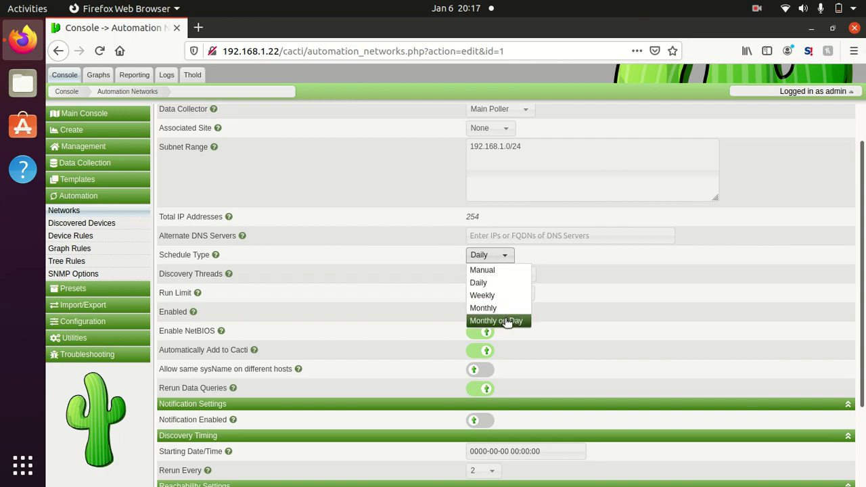
{"action": "left_click", "coordinate": [398, 252]}
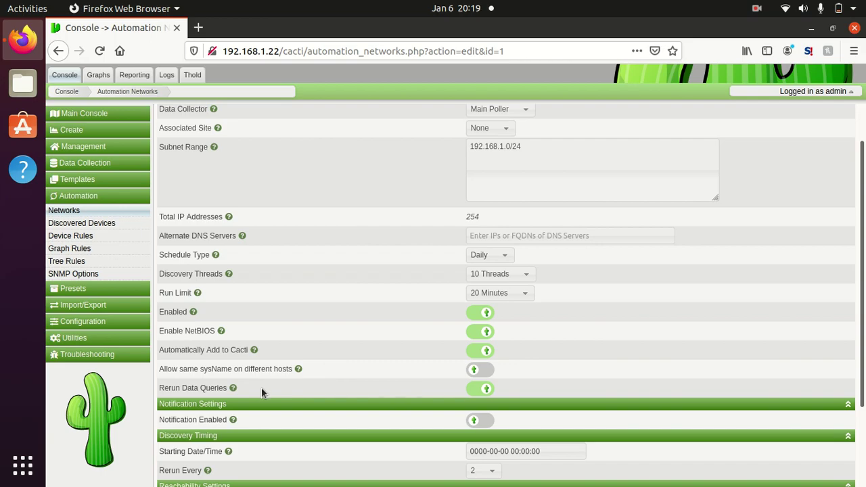
Step: Switch discovery notifications on, then back off
{"action": "mouse_move", "coordinate": [233, 391]}
{"action": "left_click", "coordinate": [472, 423]}
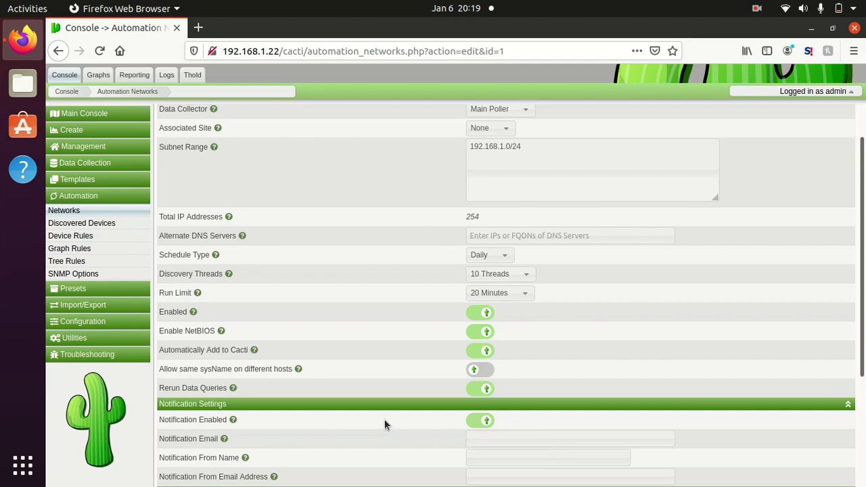
{"action": "scroll", "coordinate": [384, 425], "scroll_direction": "down", "scroll_amount": 5}
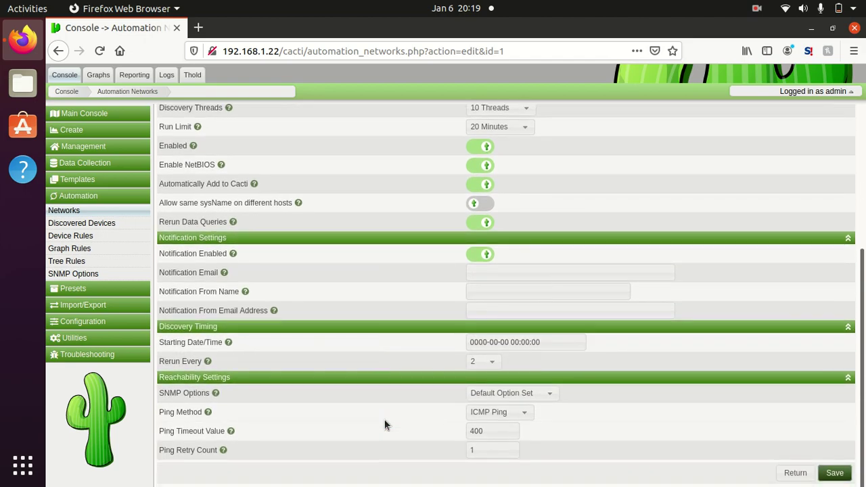
{"action": "left_click", "coordinate": [477, 253]}
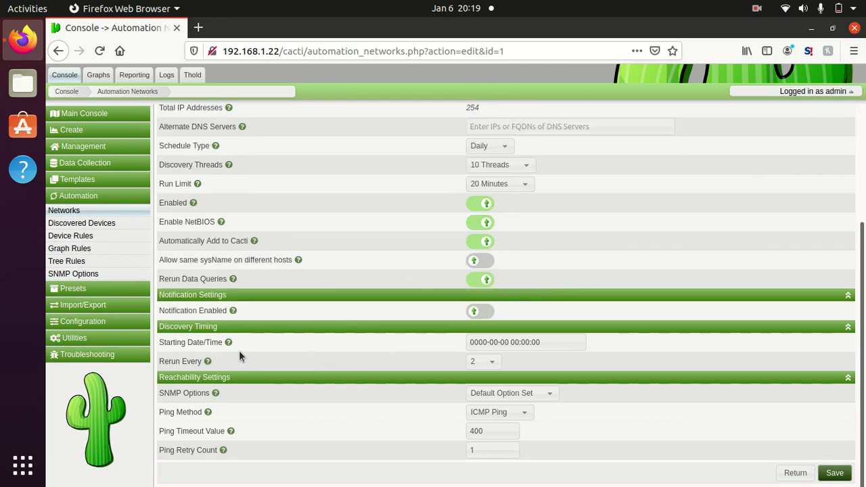
{"action": "mouse_move", "coordinate": [230, 343]}
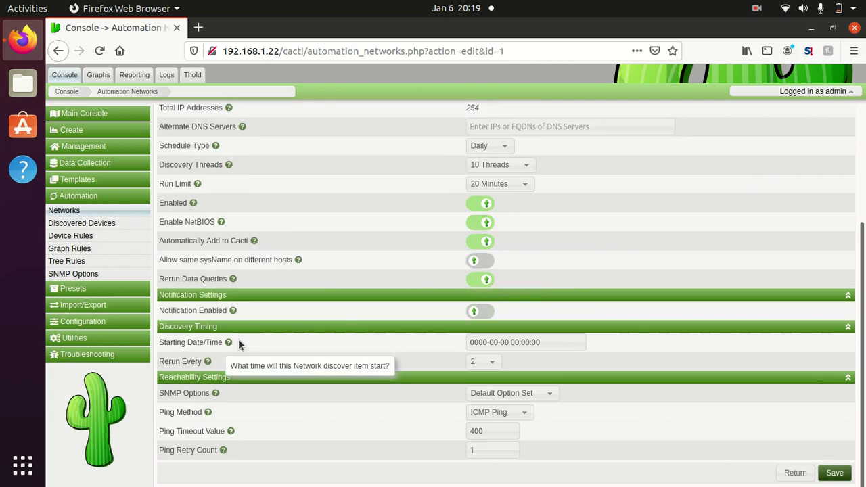
{"action": "left_click", "coordinate": [559, 340]}
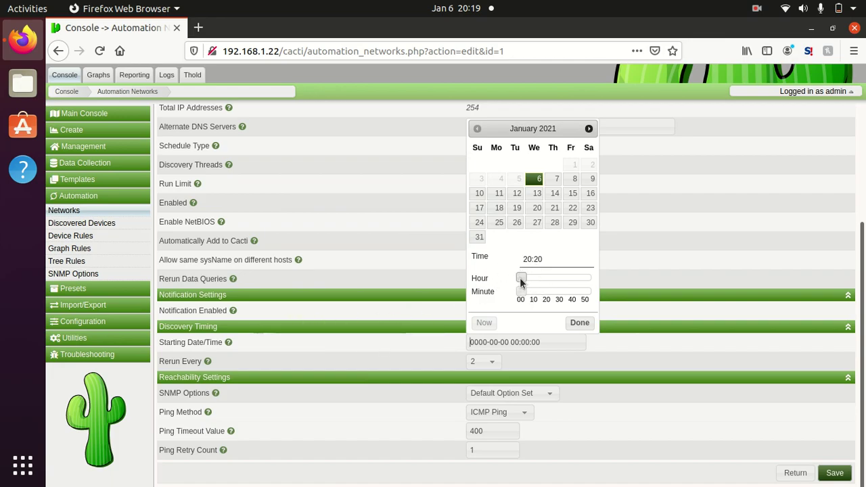
{"action": "left_click_drag", "start_coordinate": [546, 282], "coordinate": [560, 297]}
{"action": "left_click", "coordinate": [579, 323]}
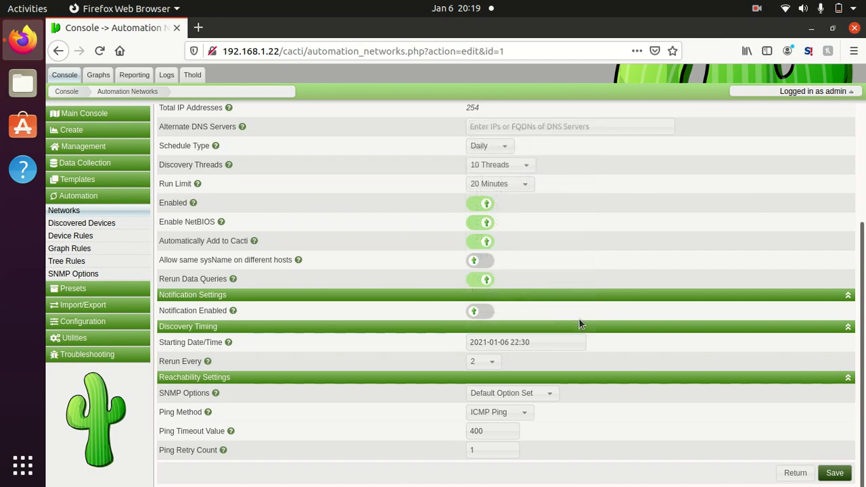
Step: Keep Default Option Set for SNMP and review the available ping methods
{"action": "mouse_move", "coordinate": [209, 362]}
{"action": "mouse_move", "coordinate": [216, 393]}
{"action": "left_click", "coordinate": [544, 396]}
{"action": "left_click", "coordinate": [544, 396]}
{"action": "left_click", "coordinate": [489, 415]}
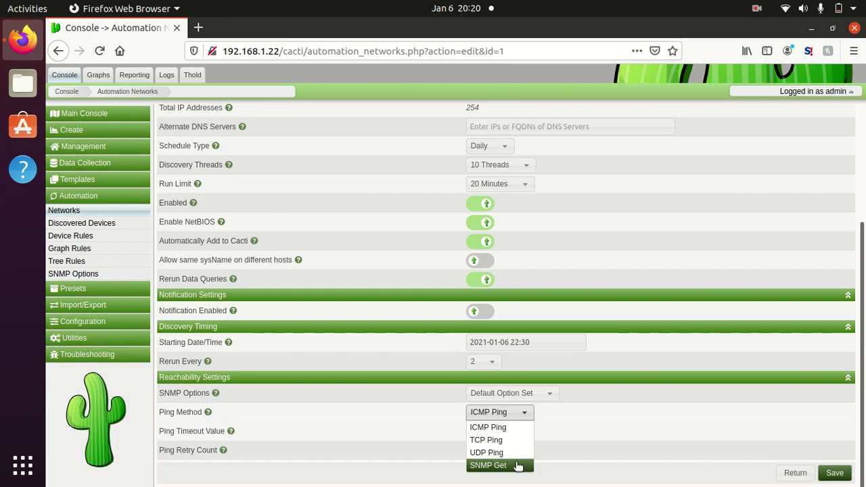
Step: Set Test Network's ping method to SNMP Get, save it, and go to SNMP Options
{"action": "left_click", "coordinate": [516, 467]}
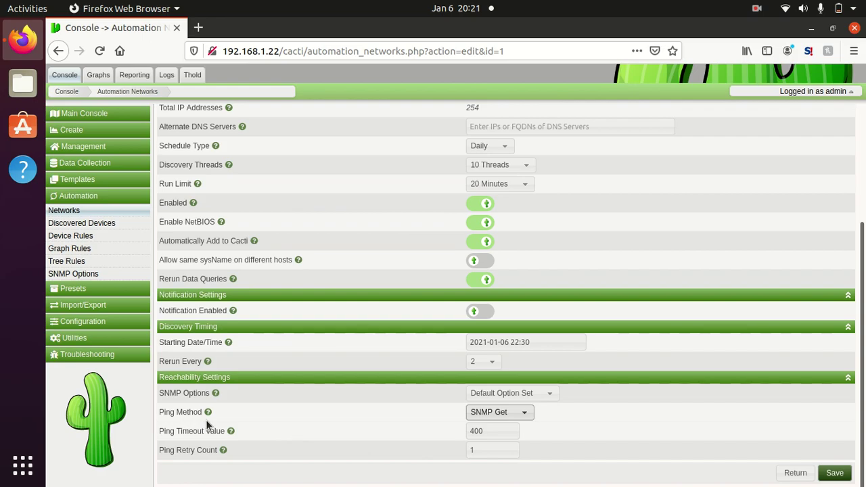
{"action": "mouse_move", "coordinate": [235, 434]}
{"action": "left_click", "coordinate": [672, 427]}
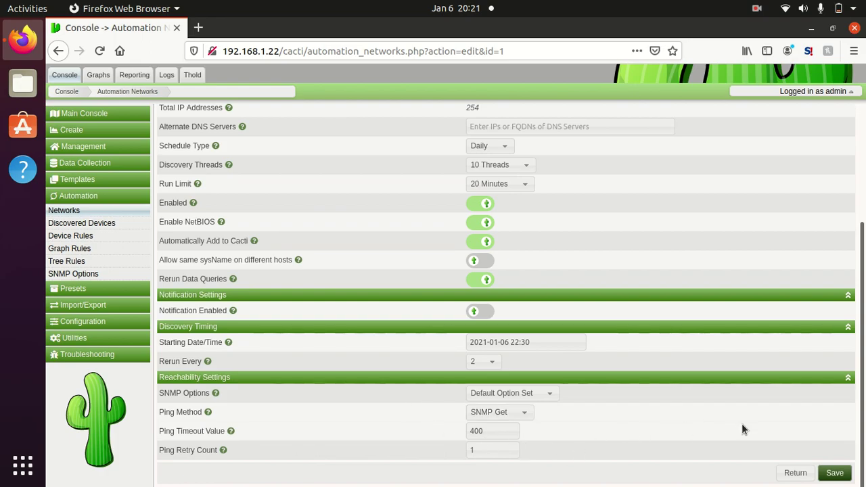
{"action": "left_click", "coordinate": [834, 473]}
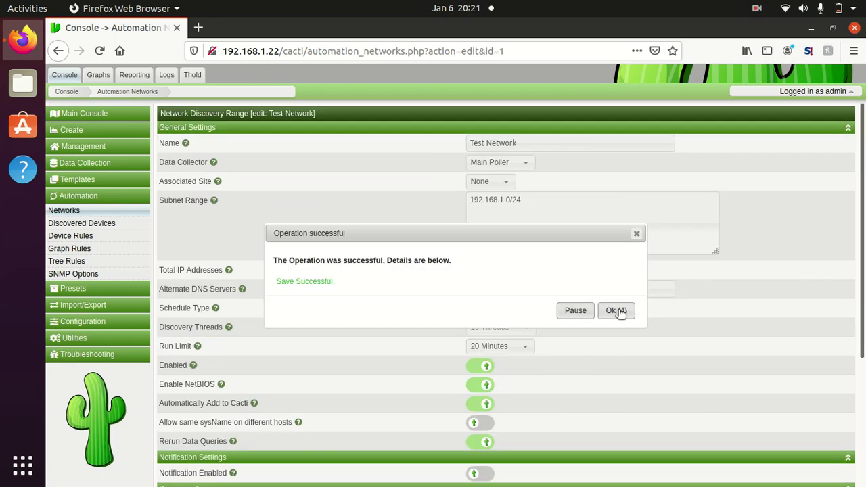
{"action": "left_click", "coordinate": [618, 311]}
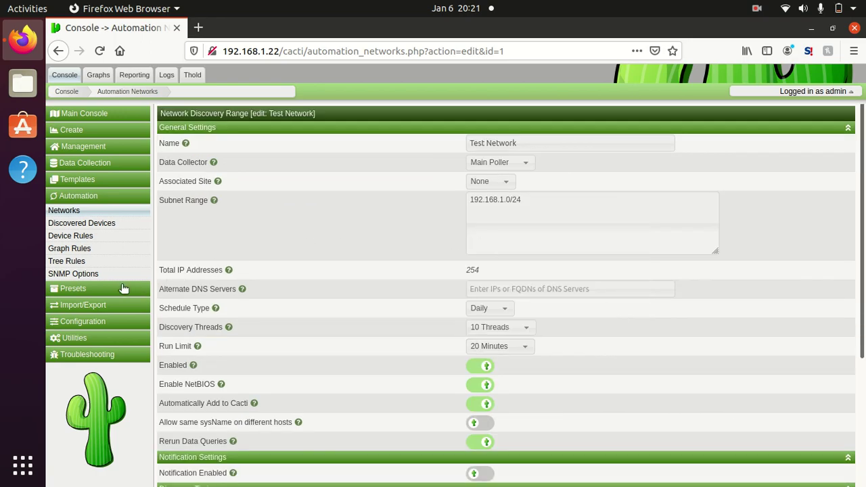
{"action": "left_click", "coordinate": [103, 275]}
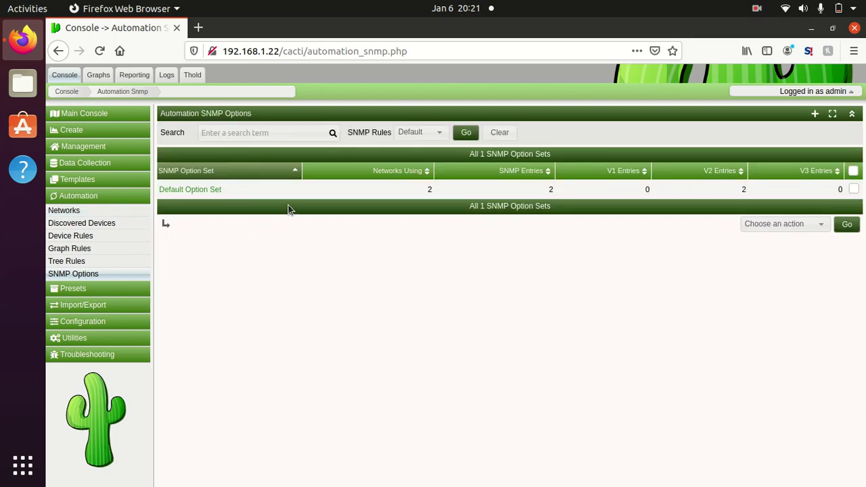
{"action": "left_click", "coordinate": [205, 190]}
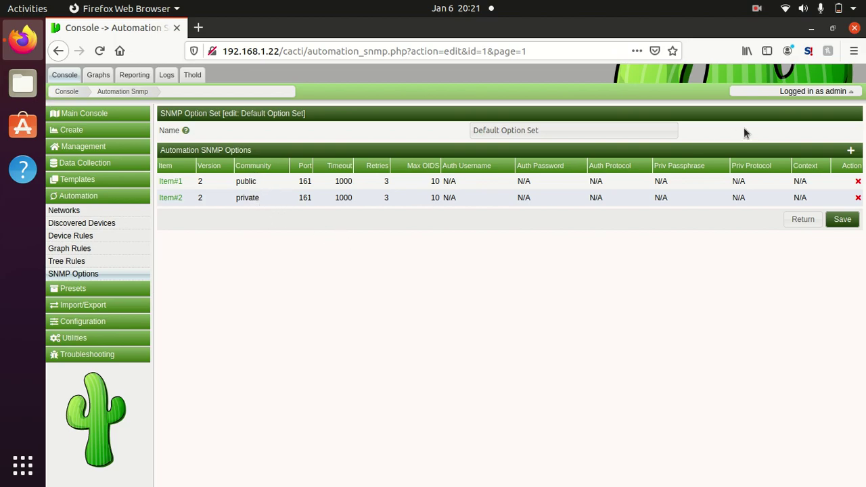
{"action": "left_click", "coordinate": [851, 153]}
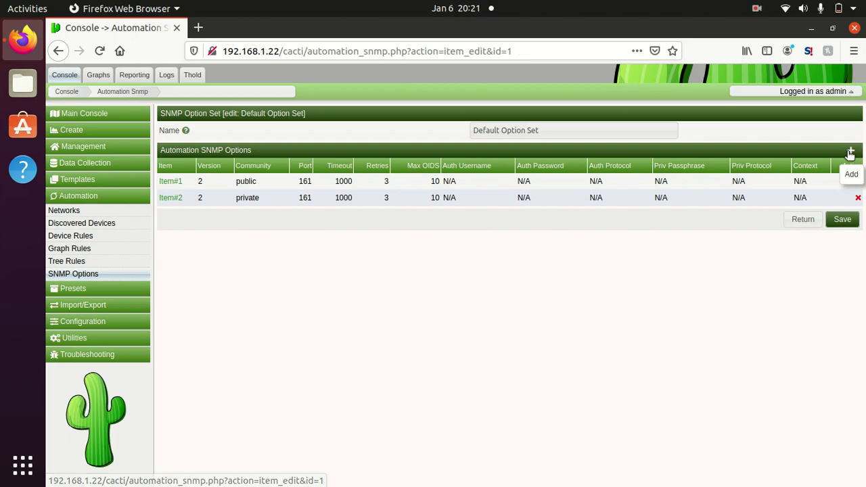
{"action": "left_click", "coordinate": [494, 130]}
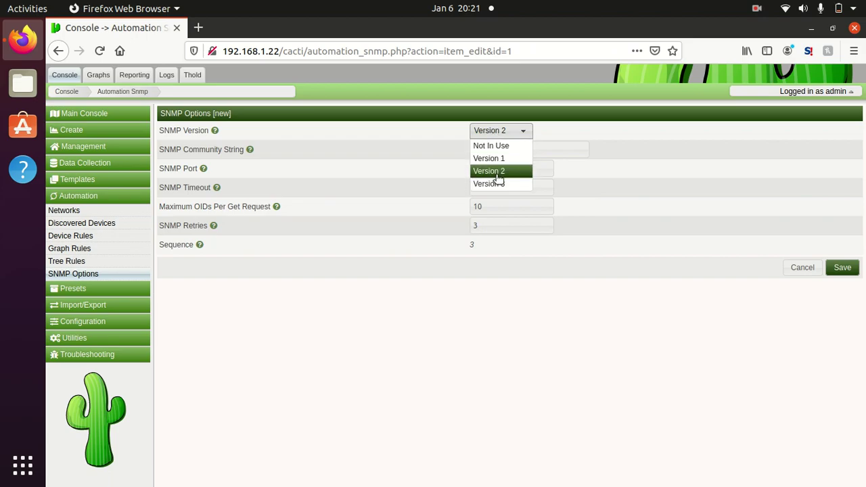
{"action": "left_click", "coordinate": [474, 170]}
{"action": "key", "text": "BackSpace"}
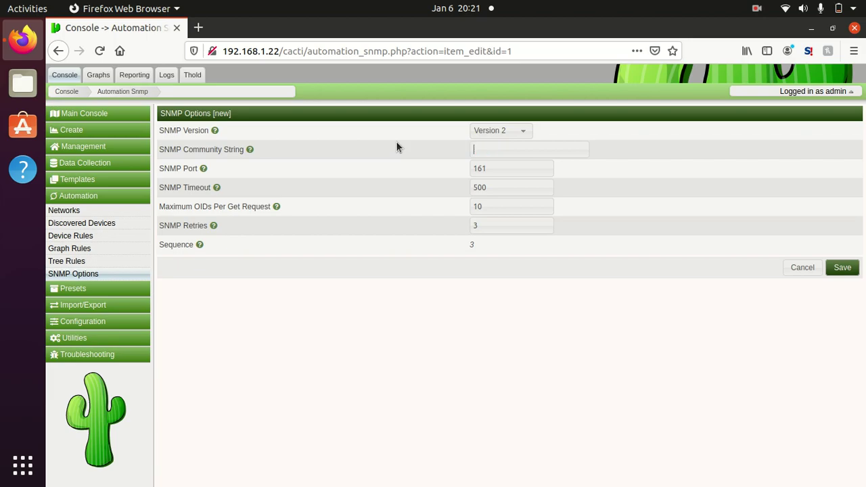
{"action": "type", "text": "teststring"}
{"action": "left_click", "coordinate": [849, 272]}
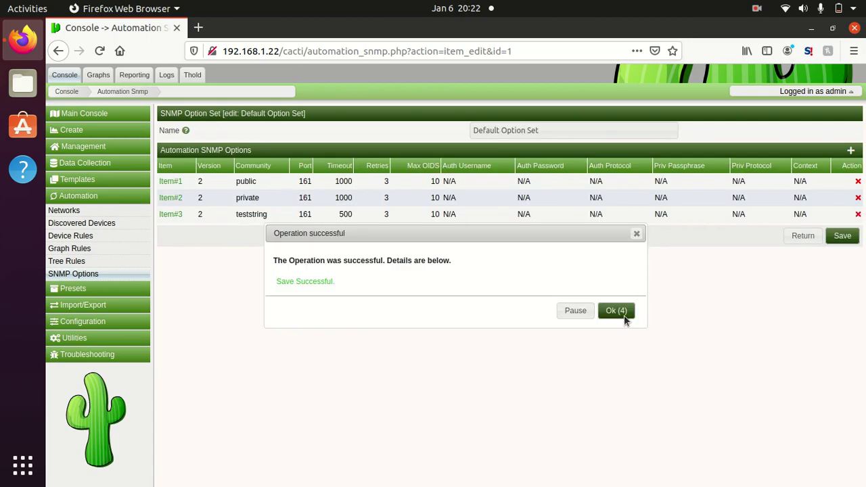
{"action": "left_click", "coordinate": [615, 310]}
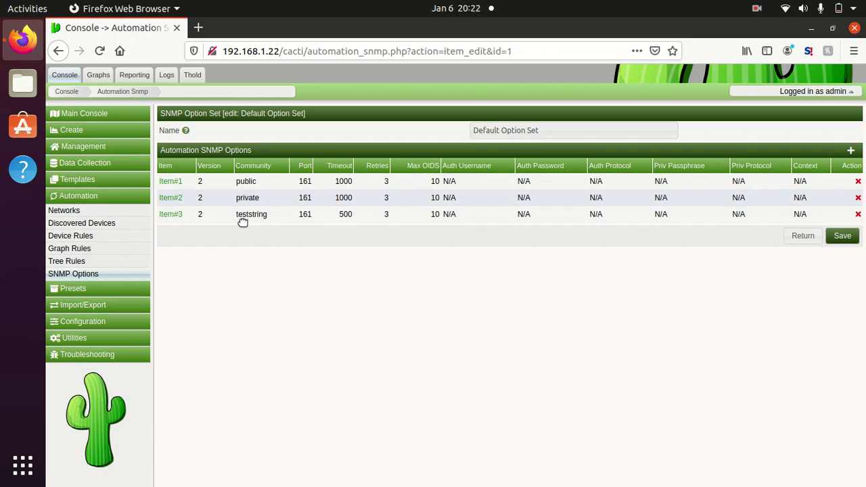
Step: Go to Device Rules and open the Cisco Router rule's edit form
{"action": "left_click", "coordinate": [94, 238]}
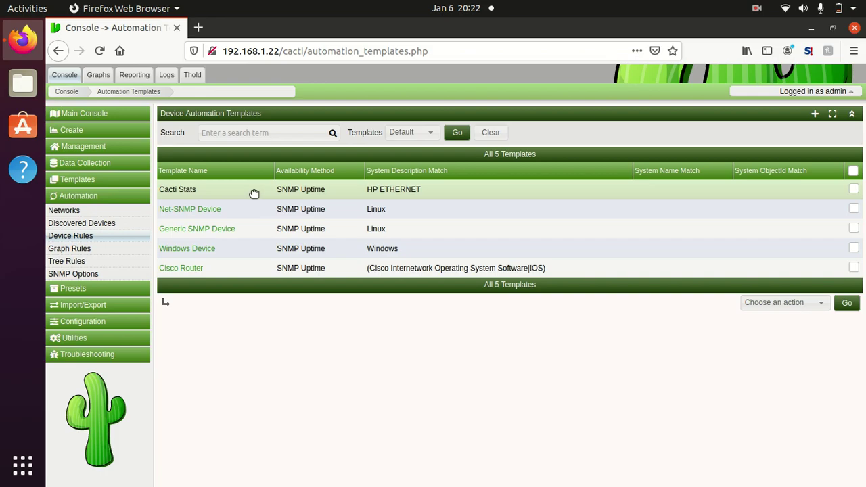
{"action": "left_click", "coordinate": [193, 270]}
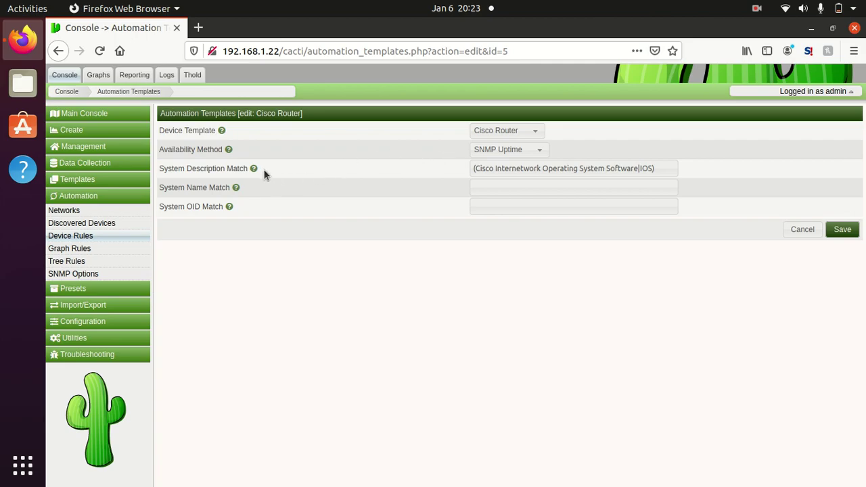
{"action": "mouse_move", "coordinate": [257, 172]}
Step: Telnet into 192.168.1.253, log in, and run 'sh ver' to show the IOS version
{"action": "key", "text": "ctrl+alt+t"}
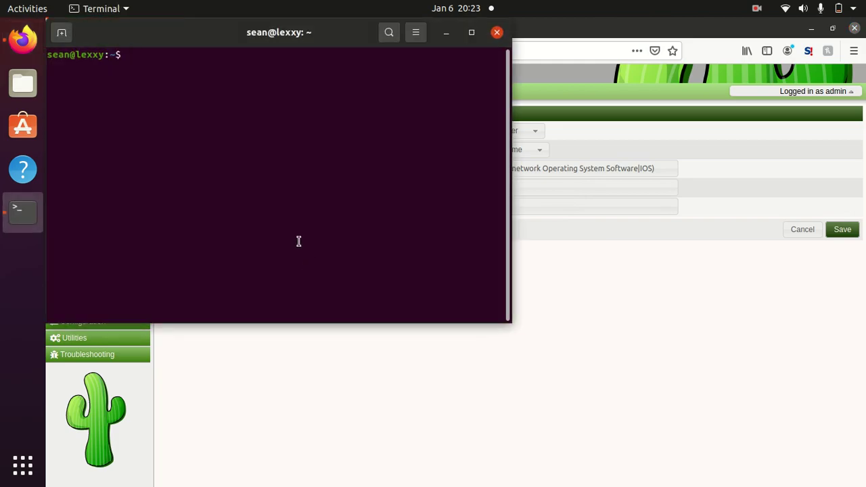
{"action": "type", "text": "telnet 192.168.1.253"}
{"action": "key", "text": "Return"}
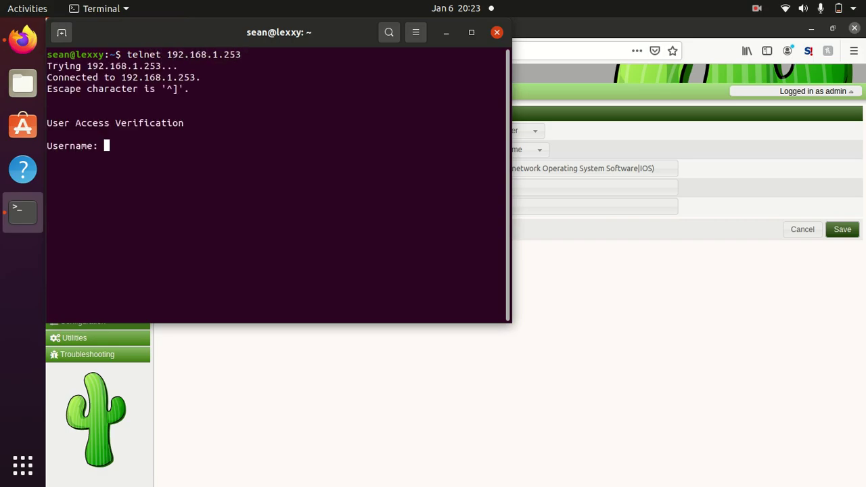
{"action": "type", "text": "sean"}
{"action": "key", "text": "Return"}
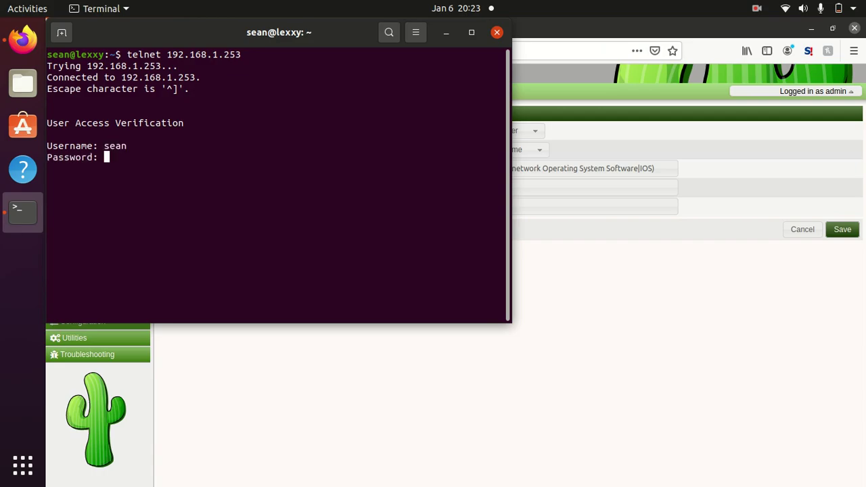
{"action": "key", "text": "Return"}
{"action": "type", "text": "sh ver"}
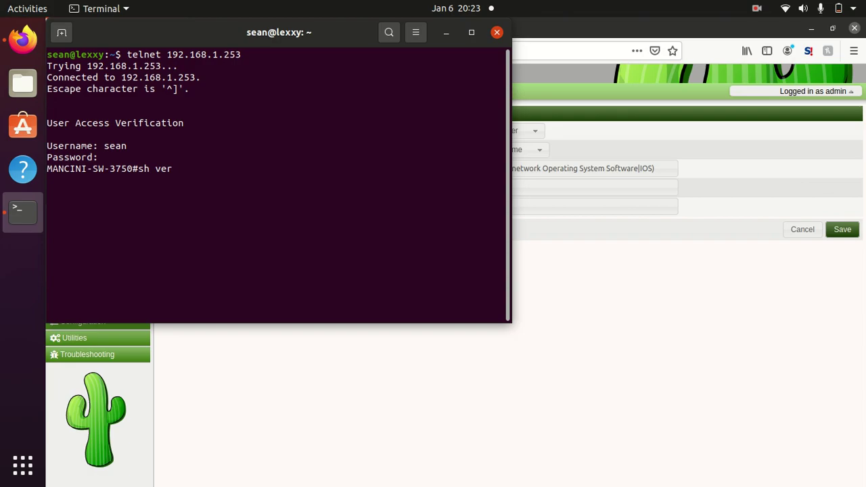
{"action": "key", "text": "Return"}
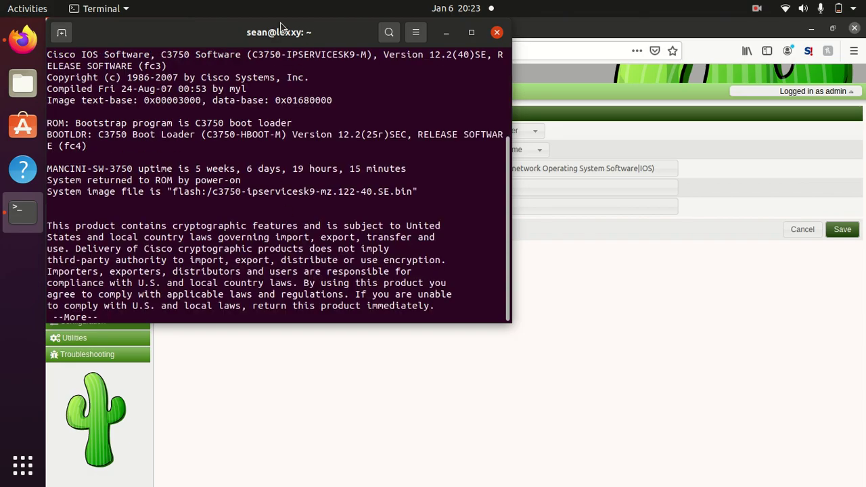
{"action": "left_click_drag", "start_coordinate": [284, 28], "coordinate": [593, 207]}
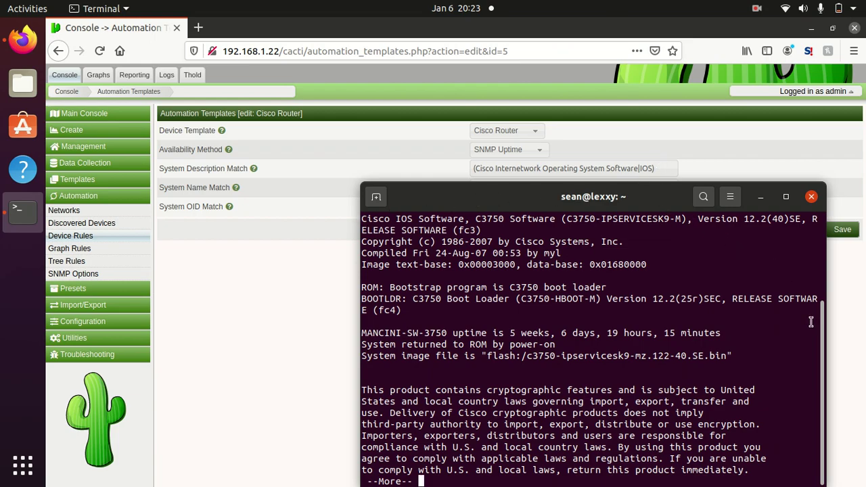
Step: Select the 'Cisco IOS Software' line, save the Cisco Router rule, and return to the rule list
{"action": "left_click_drag", "start_coordinate": [822, 329], "coordinate": [826, 278]}
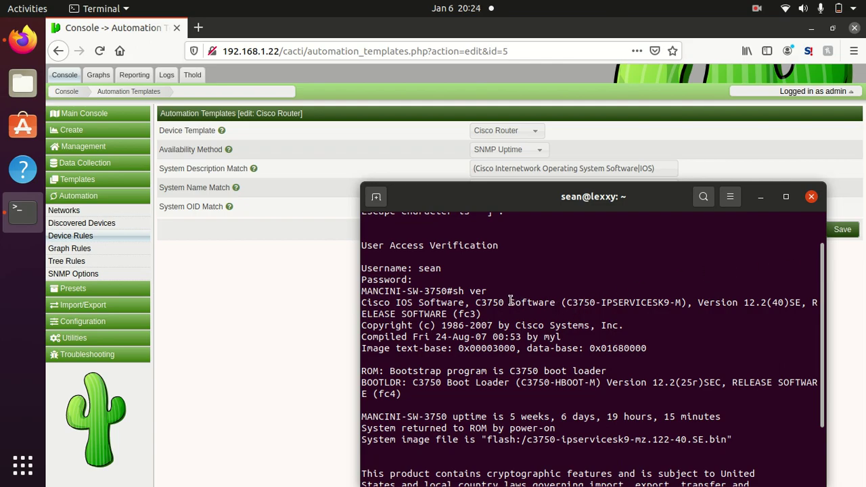
{"action": "left_click_drag", "start_coordinate": [509, 316], "coordinate": [363, 306]}
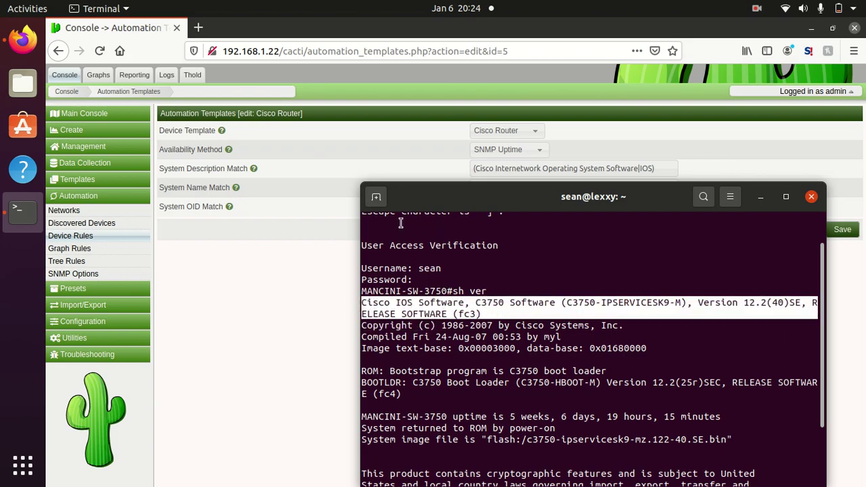
{"action": "left_click", "coordinate": [318, 166]}
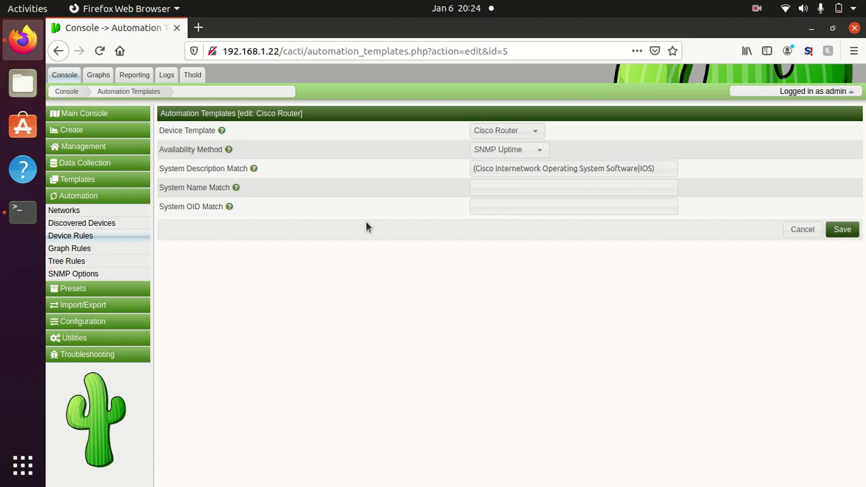
{"action": "left_click", "coordinate": [842, 231]}
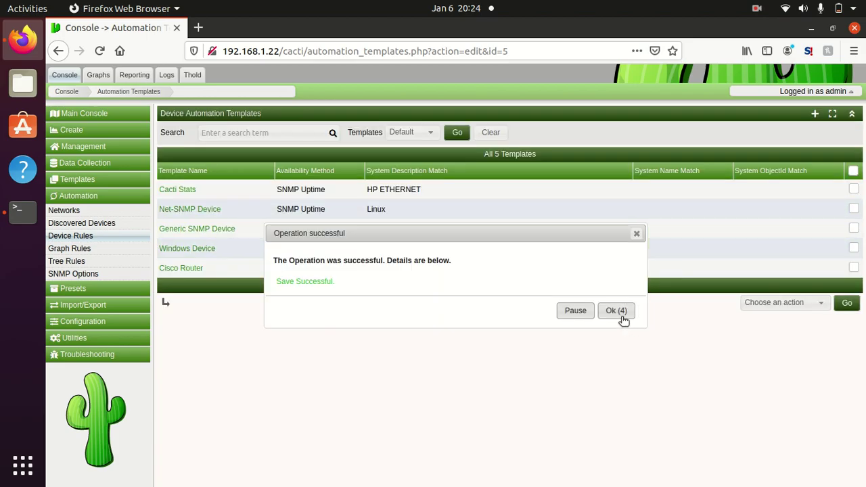
{"action": "left_click", "coordinate": [621, 314]}
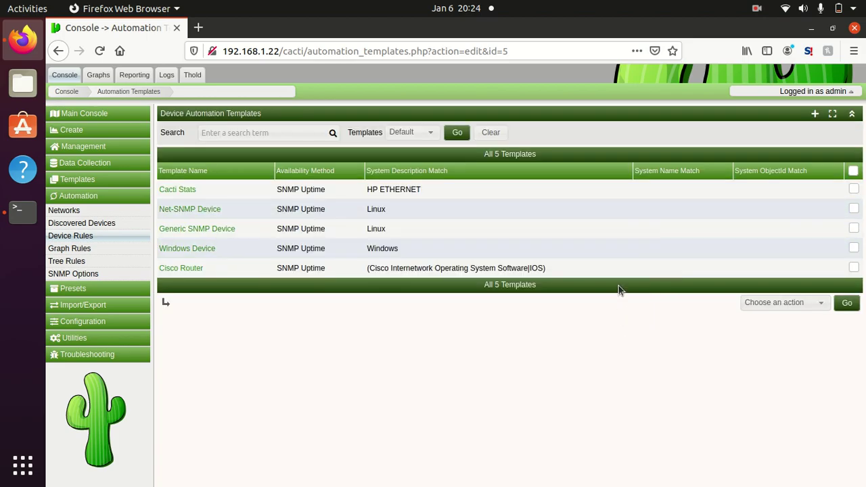
{"action": "left_click", "coordinate": [815, 113]}
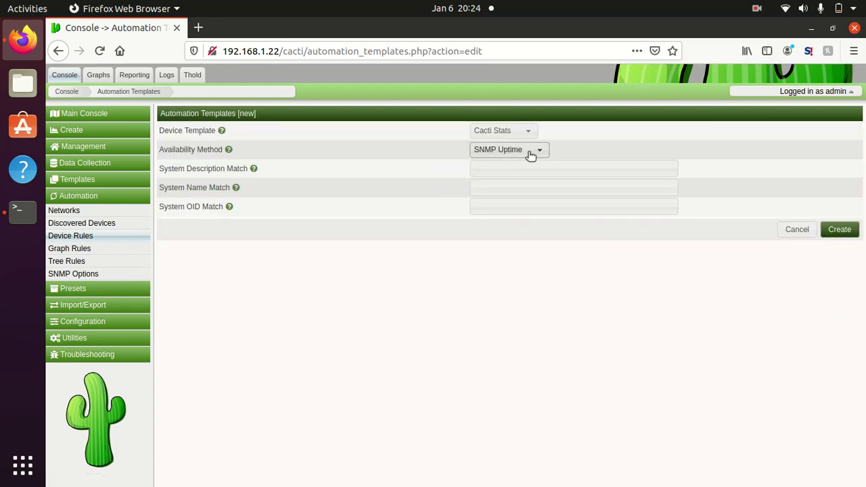
{"action": "left_click", "coordinate": [792, 231]}
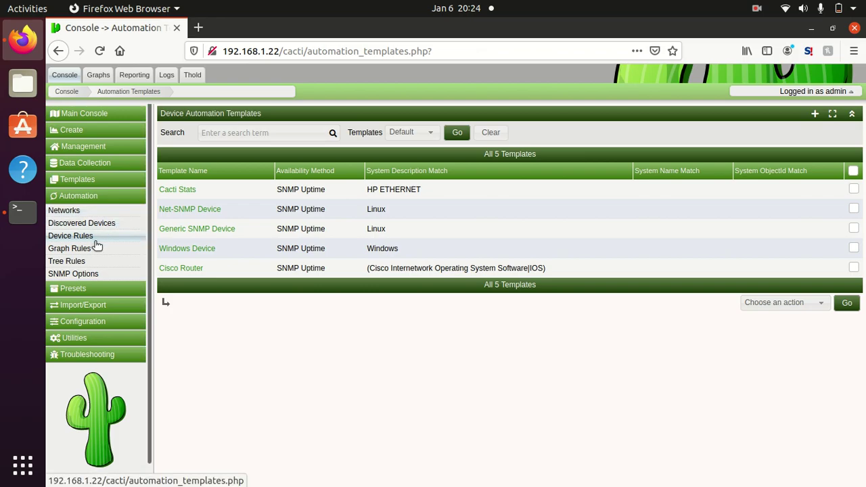
Step: Create a new device template named 'juniper'
{"action": "left_click", "coordinate": [93, 184]}
{"action": "left_click", "coordinate": [88, 198]}
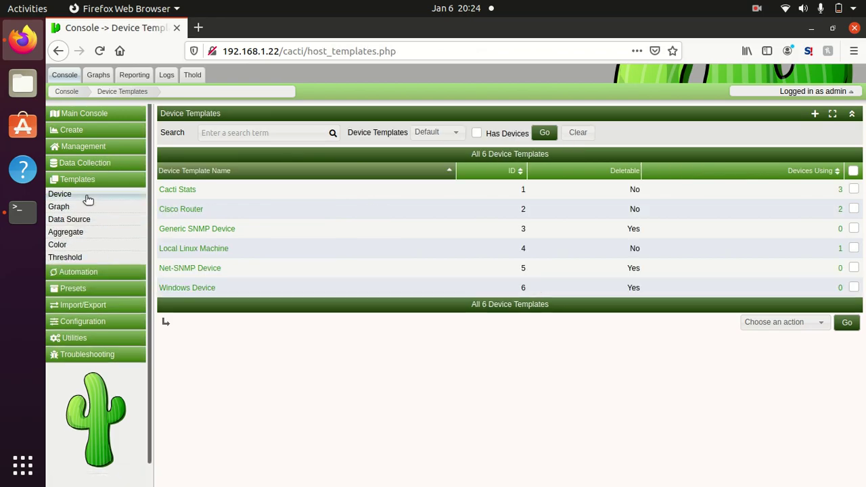
{"action": "left_click", "coordinate": [815, 114]}
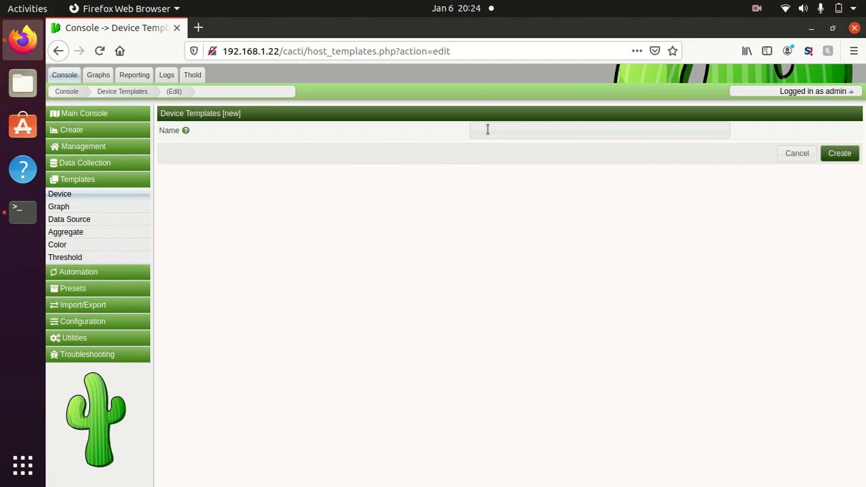
{"action": "type", "text": "juniper"}
{"action": "left_click", "coordinate": [844, 155]}
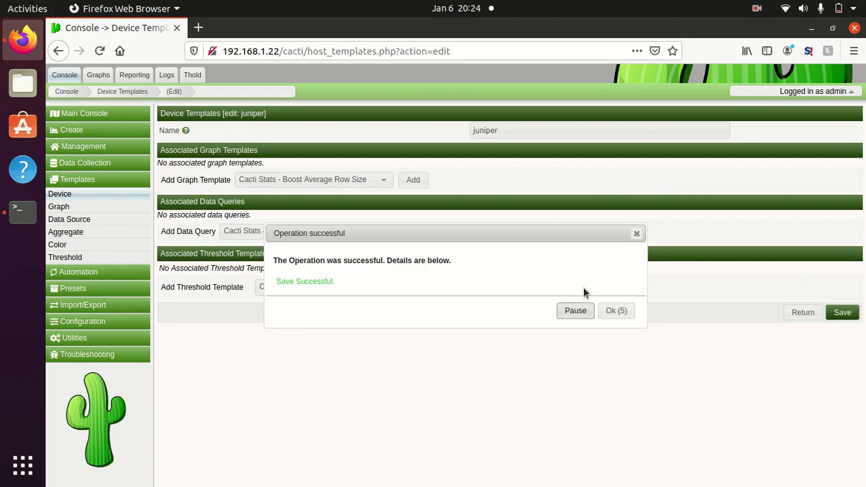
{"action": "left_click", "coordinate": [613, 311]}
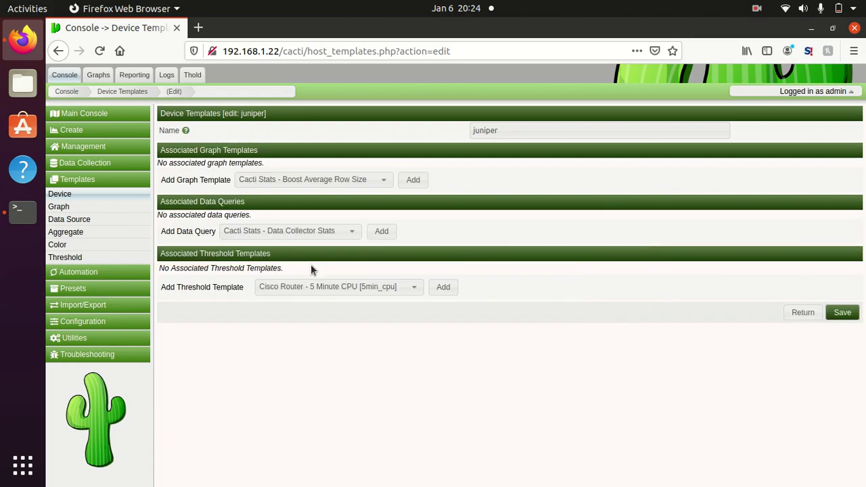
Step: Add the SNMP - Interface Statistics data query to the juniper template
{"action": "left_click", "coordinate": [312, 289]}
{"action": "left_click", "coordinate": [311, 300]}
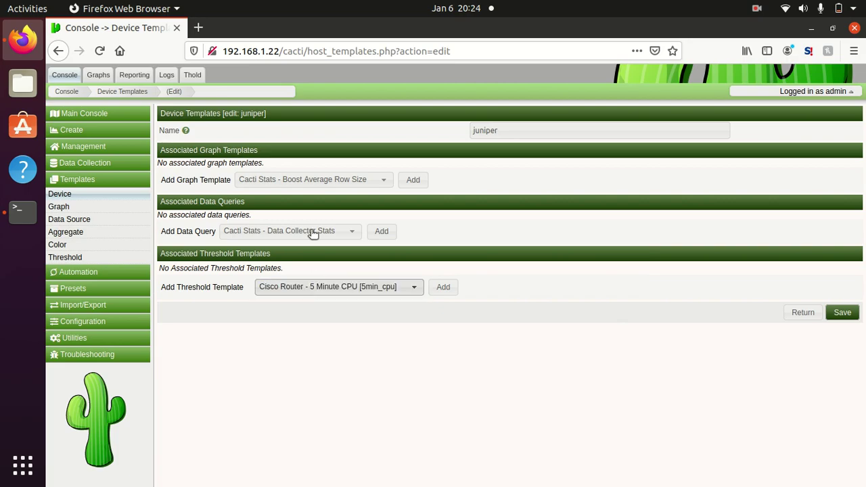
{"action": "left_click", "coordinate": [322, 182]}
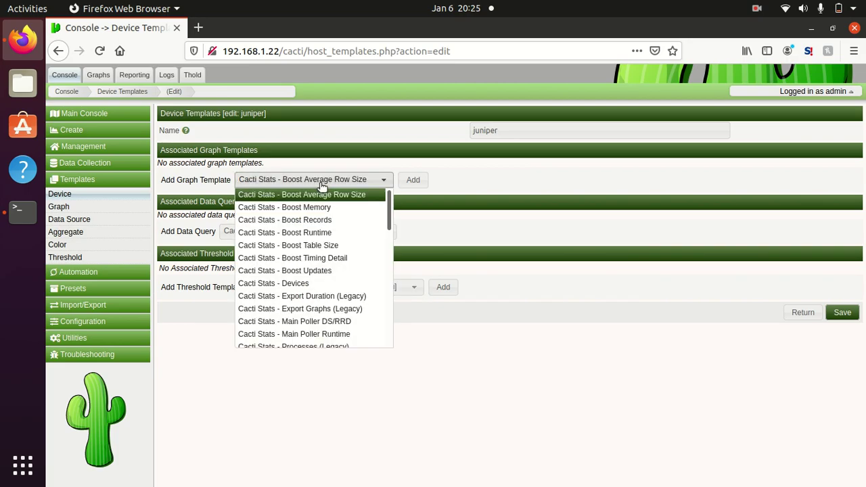
{"action": "left_click", "coordinate": [323, 181]}
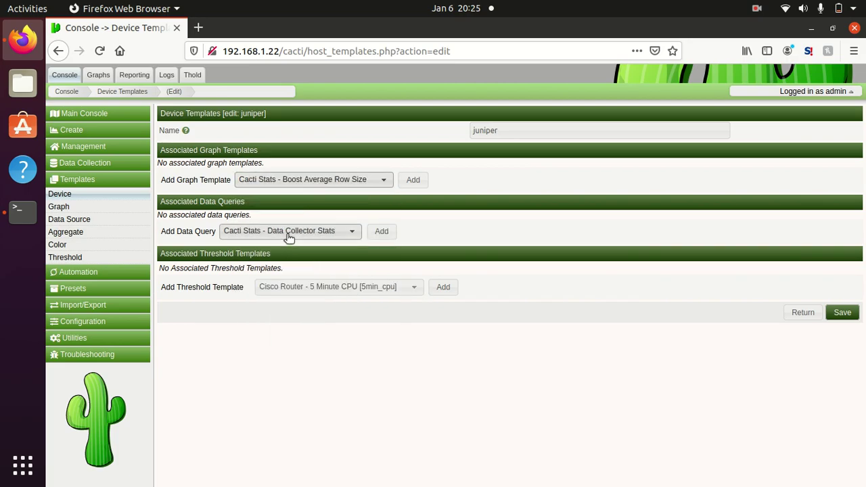
{"action": "left_click", "coordinate": [291, 233]}
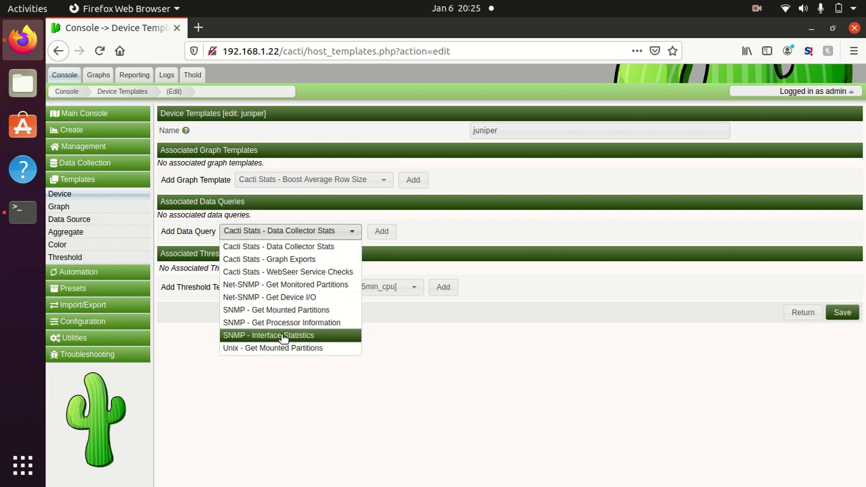
{"action": "left_click", "coordinate": [283, 336]}
{"action": "left_click", "coordinate": [359, 236]}
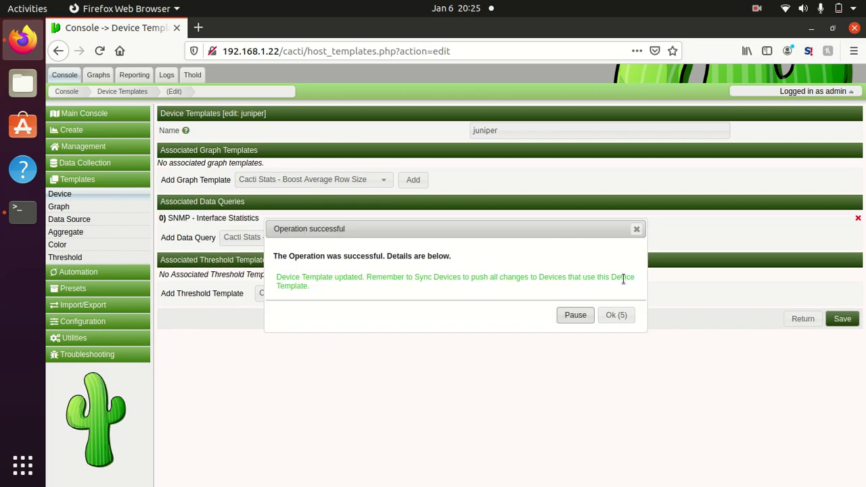
{"action": "left_click", "coordinate": [627, 321]}
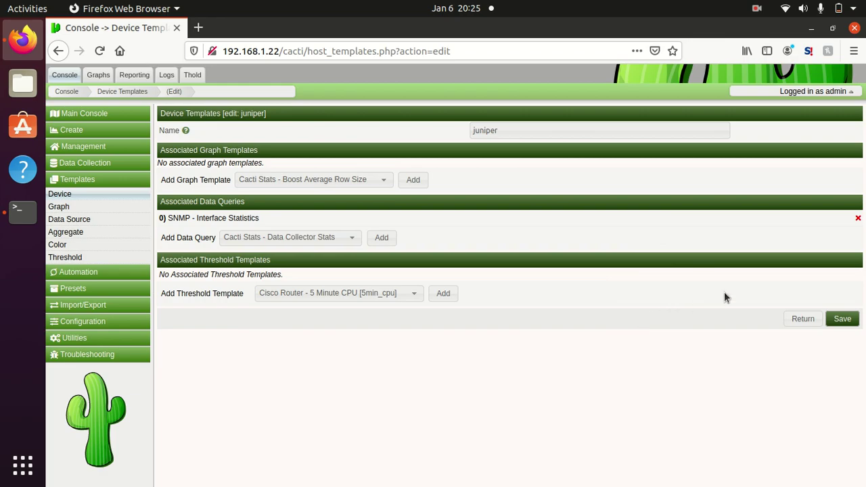
Step: Save the juniper template and return to the Device Rules list
{"action": "left_click", "coordinate": [847, 320]}
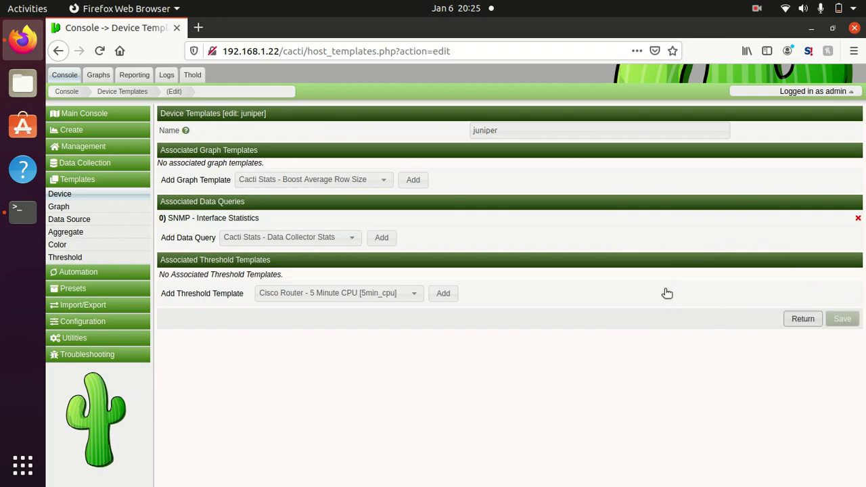
{"action": "left_click", "coordinate": [613, 315]}
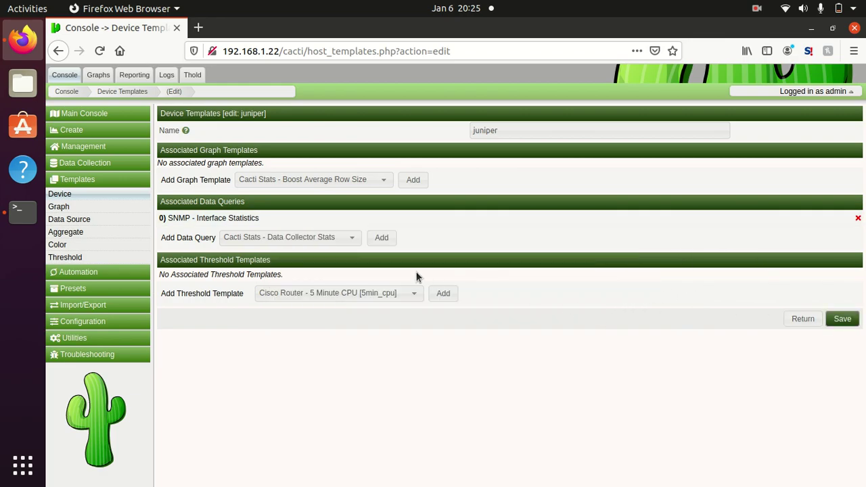
{"action": "left_click", "coordinate": [92, 271]}
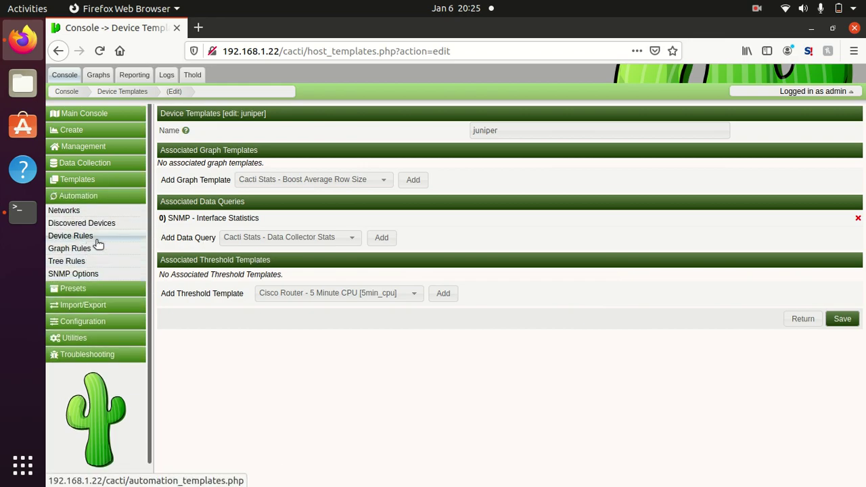
{"action": "left_click", "coordinate": [98, 241]}
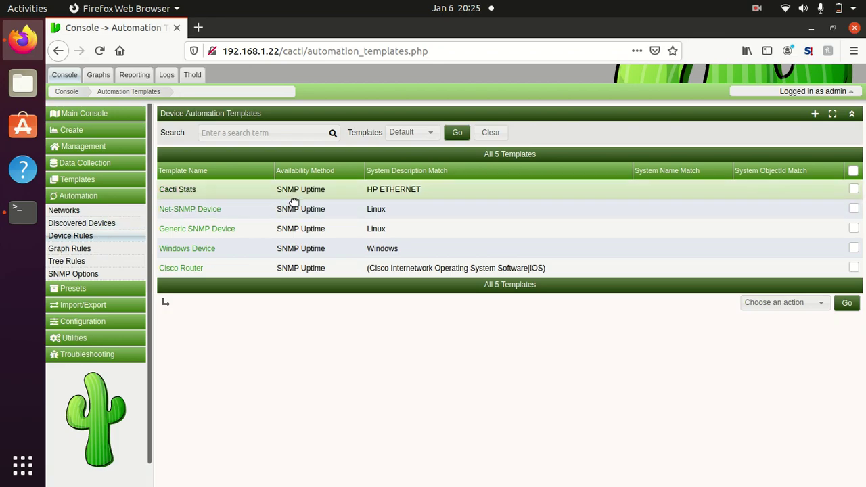
{"action": "left_click", "coordinate": [815, 113]}
{"action": "left_click", "coordinate": [520, 133]}
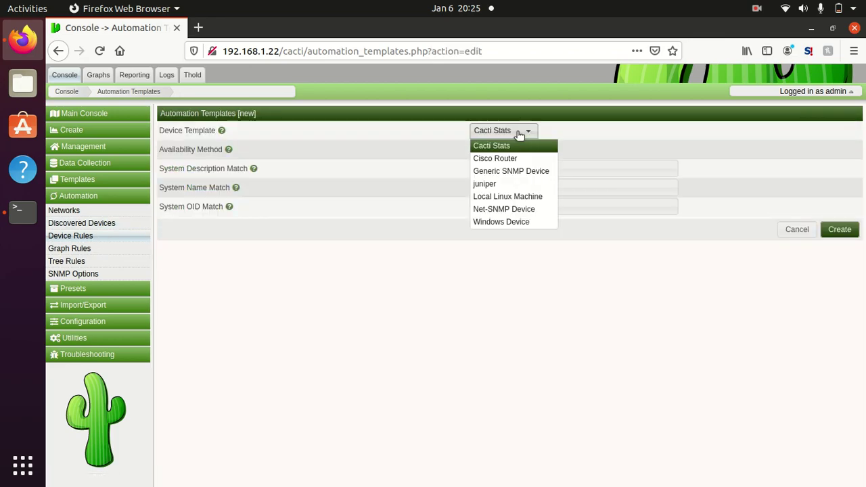
{"action": "left_click", "coordinate": [508, 184]}
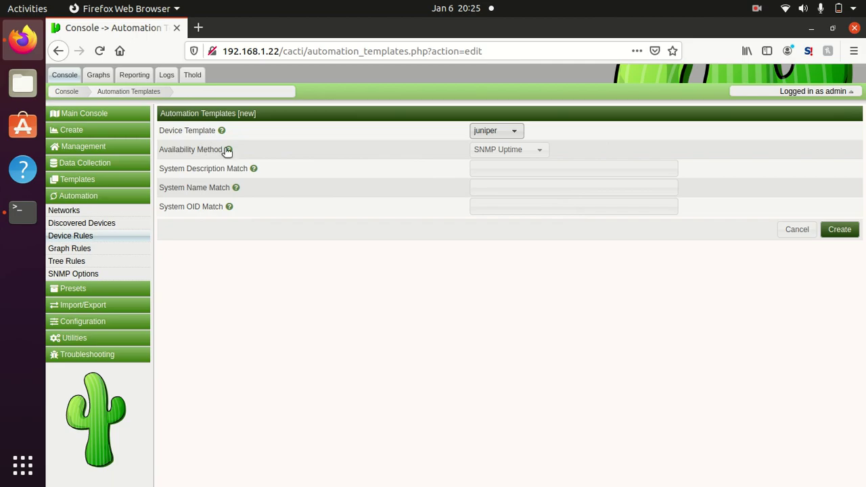
{"action": "left_click", "coordinate": [521, 150]}
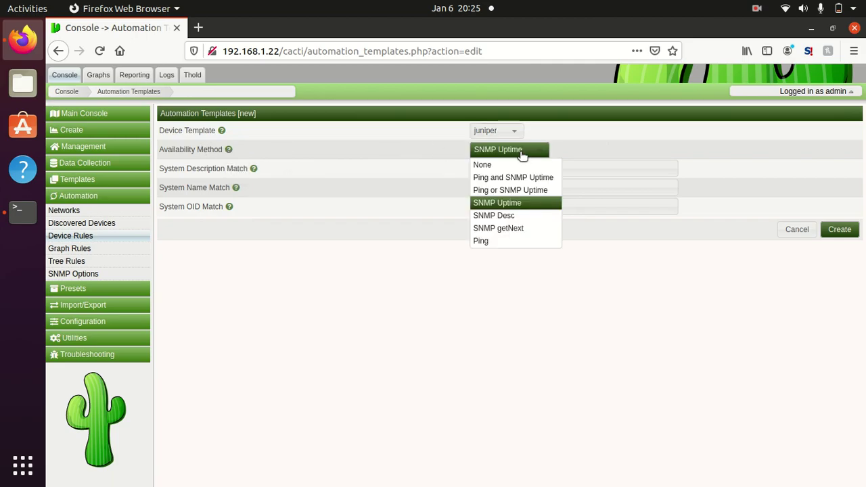
{"action": "left_click", "coordinate": [521, 153]}
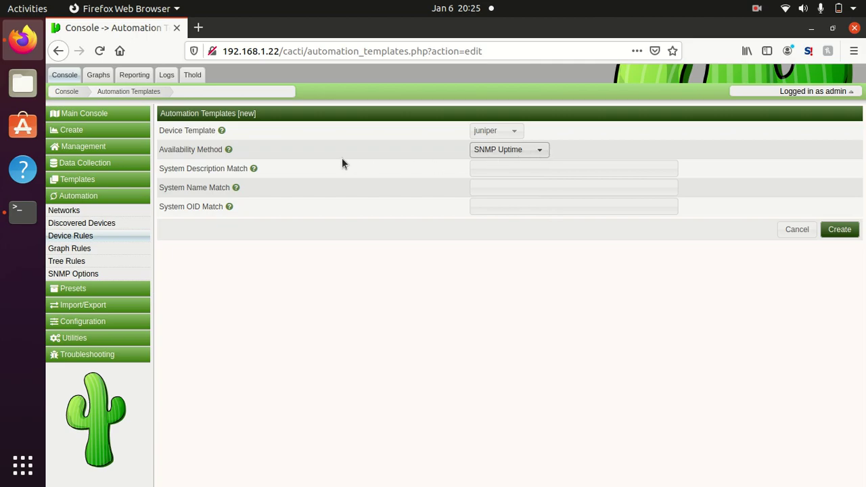
{"action": "left_click", "coordinate": [493, 152]}
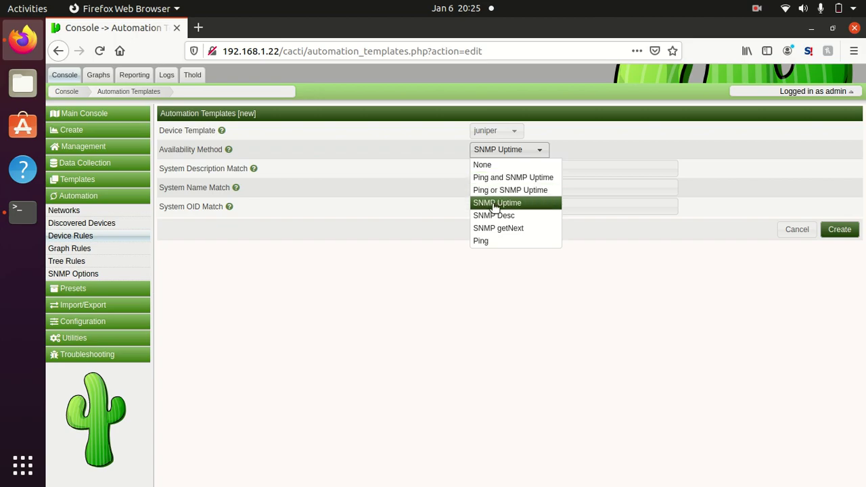
{"action": "left_click", "coordinate": [493, 205]}
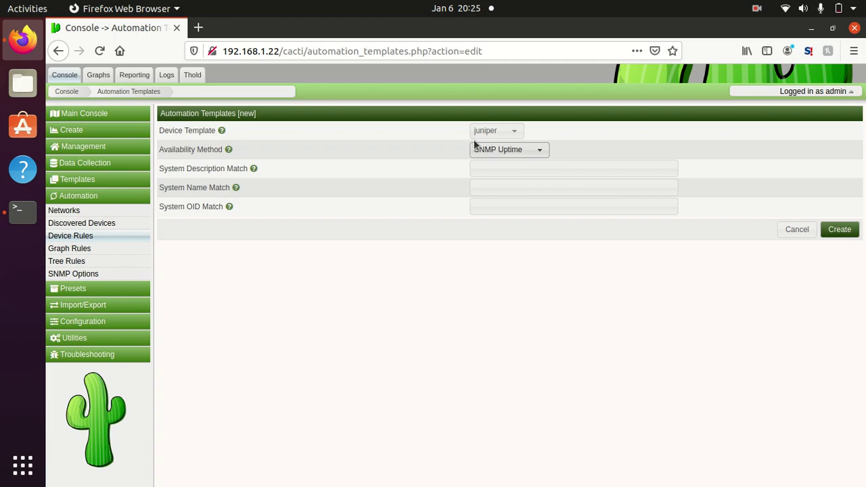
{"action": "left_click", "coordinate": [520, 152]}
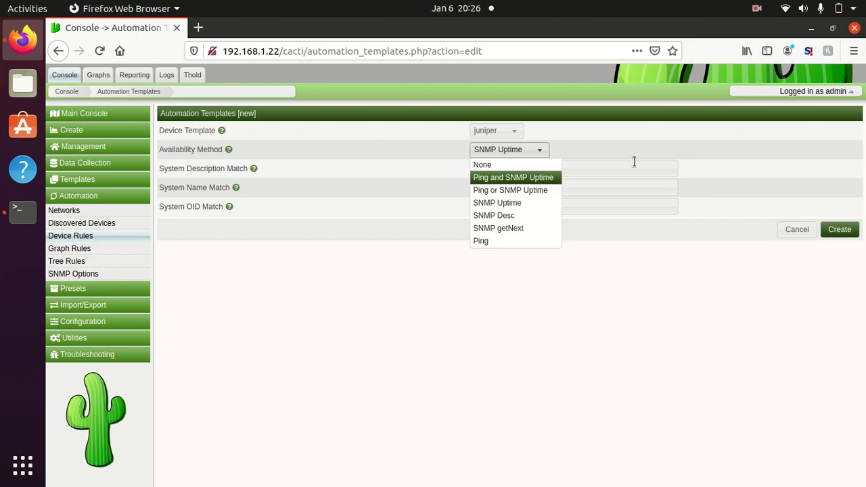
{"action": "left_click", "coordinate": [656, 149]}
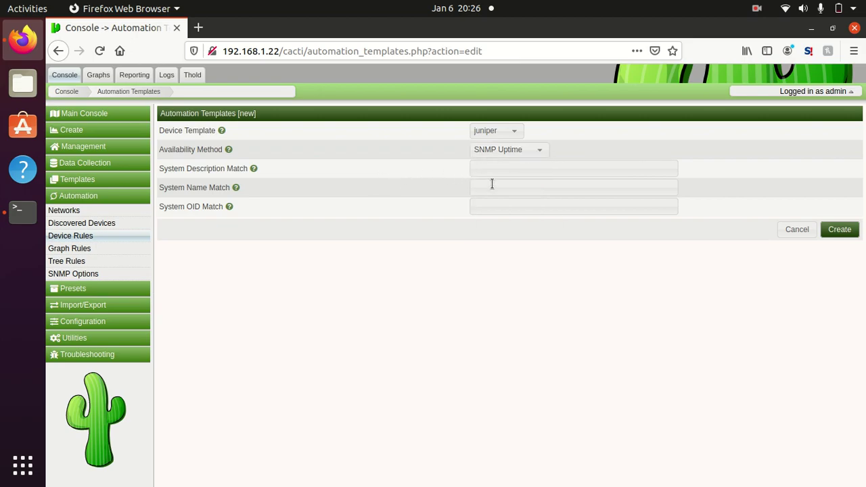
Step: Enter '(JUNOS)' as System Description Match and 'juniper' as System Name Match, then create the rule
{"action": "left_click", "coordinate": [516, 172]}
{"action": "type", "text": "(JUNOS)"}
{"action": "mouse_move", "coordinate": [253, 168]}
{"action": "left_click", "coordinate": [504, 187]}
{"action": "type", "text": "juniper"}
{"action": "mouse_move", "coordinate": [237, 188]}
{"action": "left_click", "coordinate": [843, 231]}
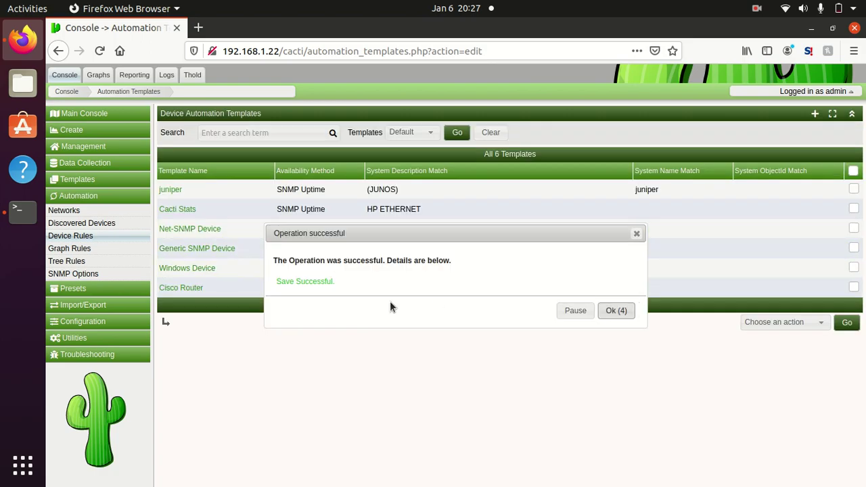
{"action": "left_click", "coordinate": [619, 308]}
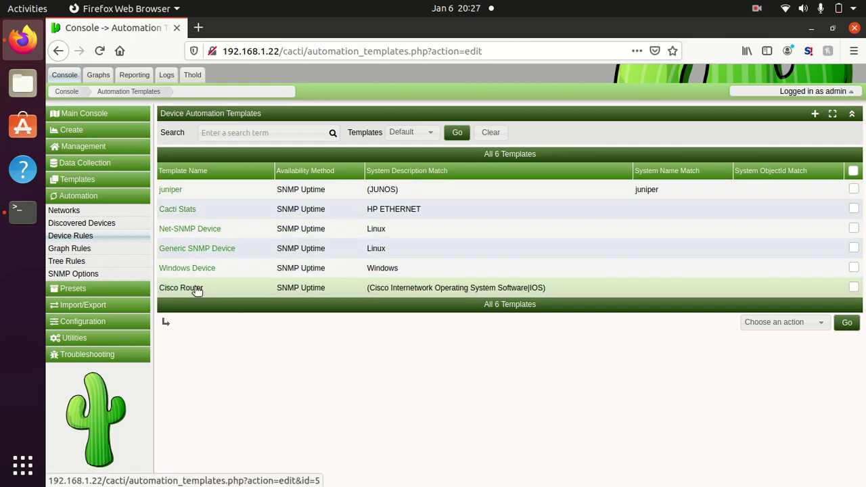
Step: Add a graph rule named 'traffic' with the SNMP - Interface Statistics data query
{"action": "left_click", "coordinate": [90, 249]}
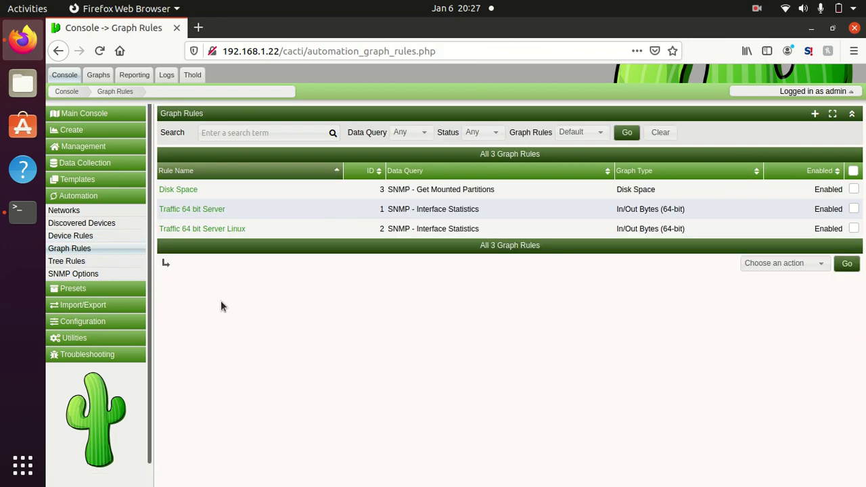
{"action": "left_click", "coordinate": [815, 117]}
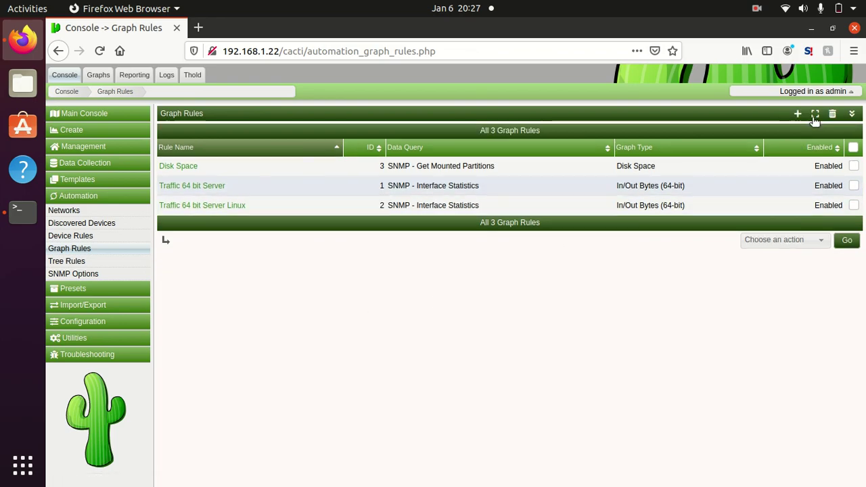
{"action": "left_click", "coordinate": [798, 115]}
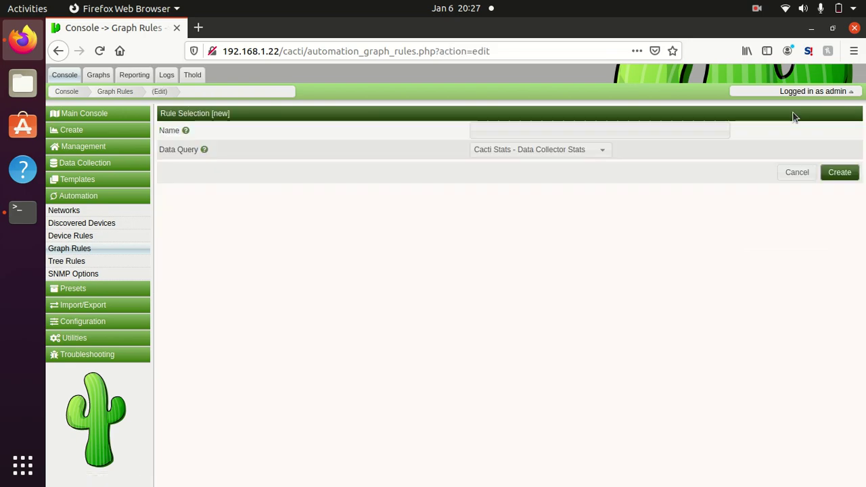
{"action": "left_click", "coordinate": [531, 130]}
{"action": "type", "text": "traffic"}
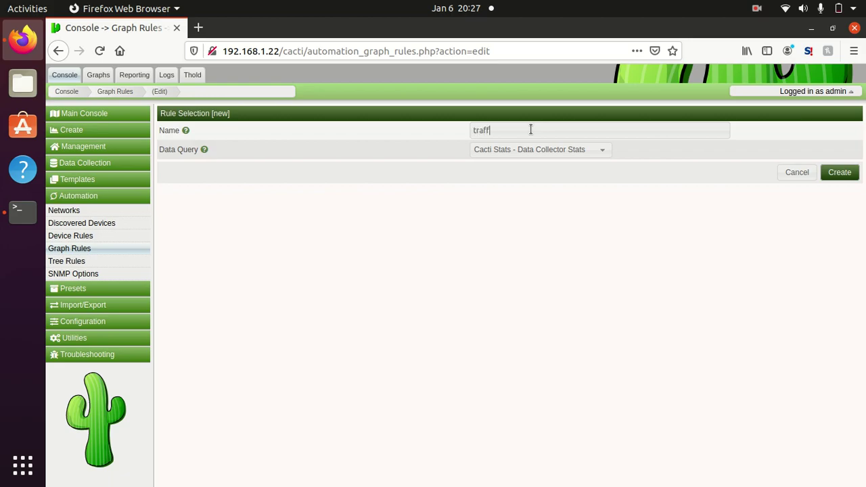
{"action": "left_click", "coordinate": [524, 150]}
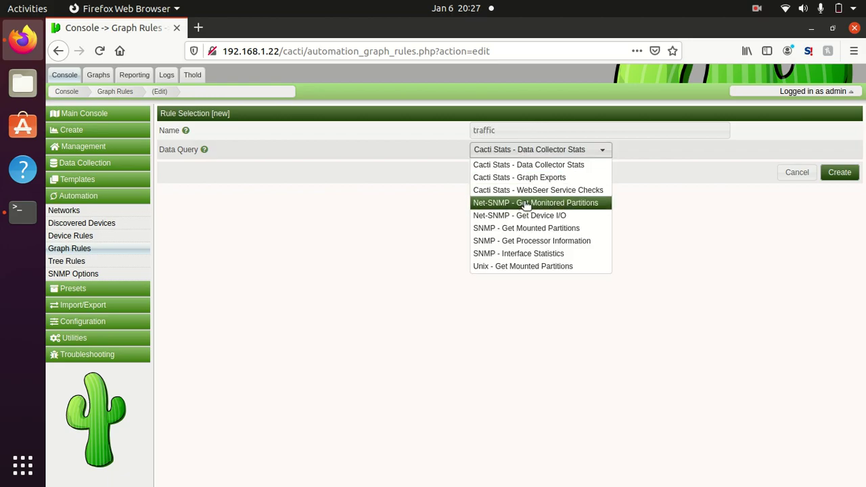
{"action": "left_click", "coordinate": [523, 253]}
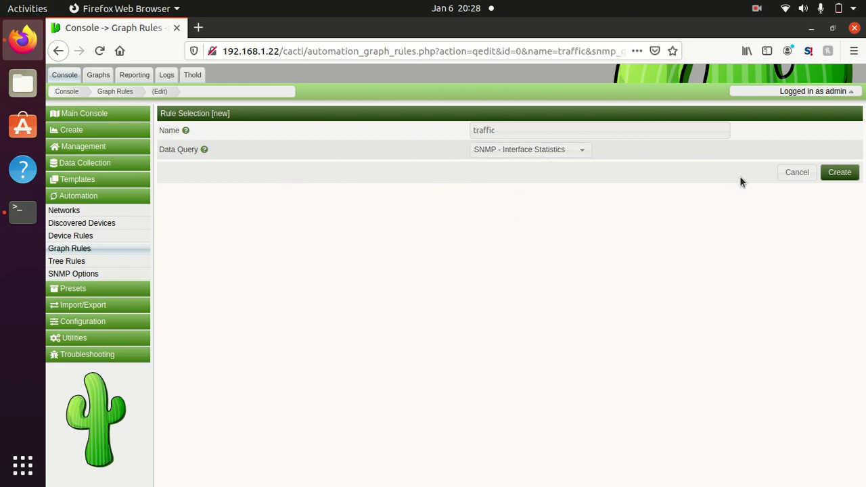
Step: Create the traffic rule, set graph type In/Out Bits (64-bit), enable it and save
{"action": "left_click", "coordinate": [840, 172]}
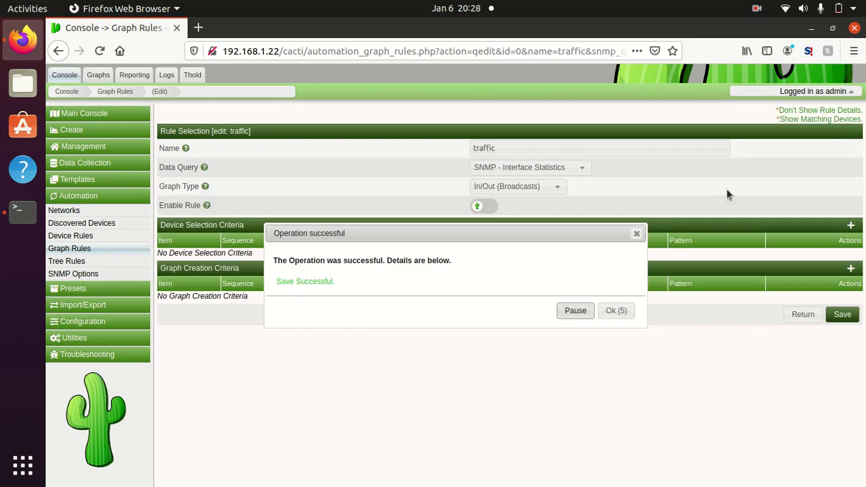
{"action": "left_click", "coordinate": [634, 312]}
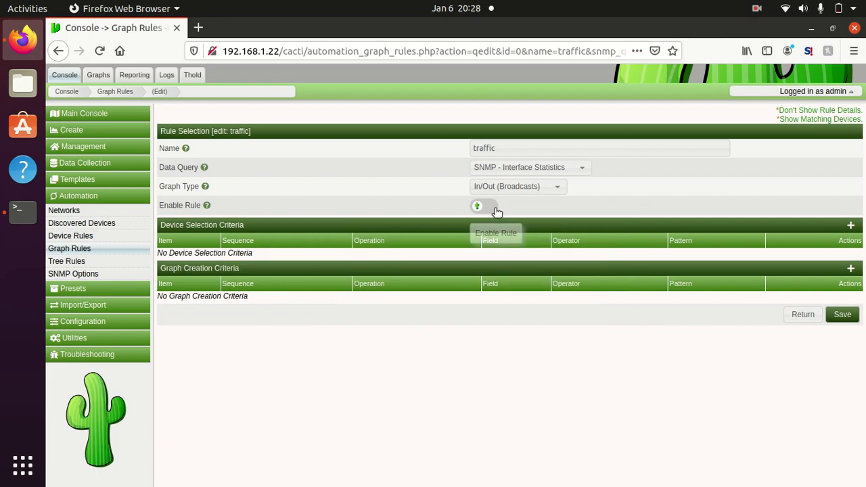
{"action": "left_click", "coordinate": [562, 192]}
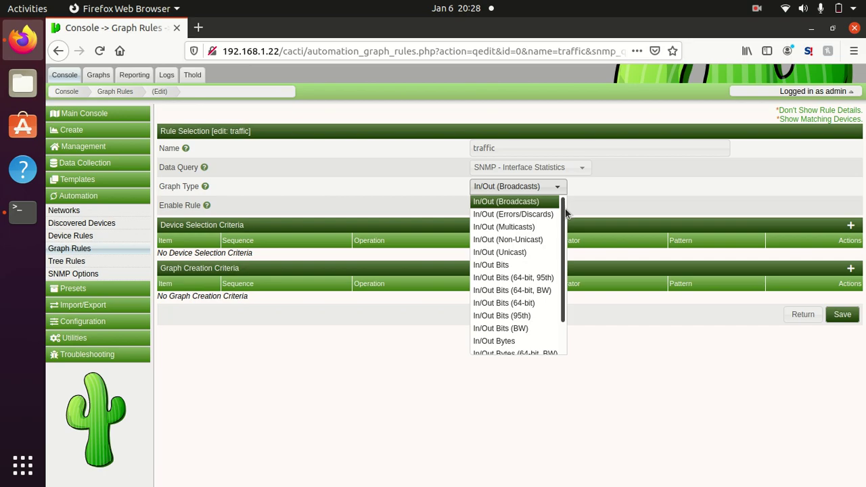
{"action": "mouse_move", "coordinate": [566, 218]}
{"action": "left_mouse_down"}
{"action": "mouse_move", "coordinate": [562, 254]}
{"action": "mouse_move", "coordinate": [557, 214]}
{"action": "left_mouse_up"}
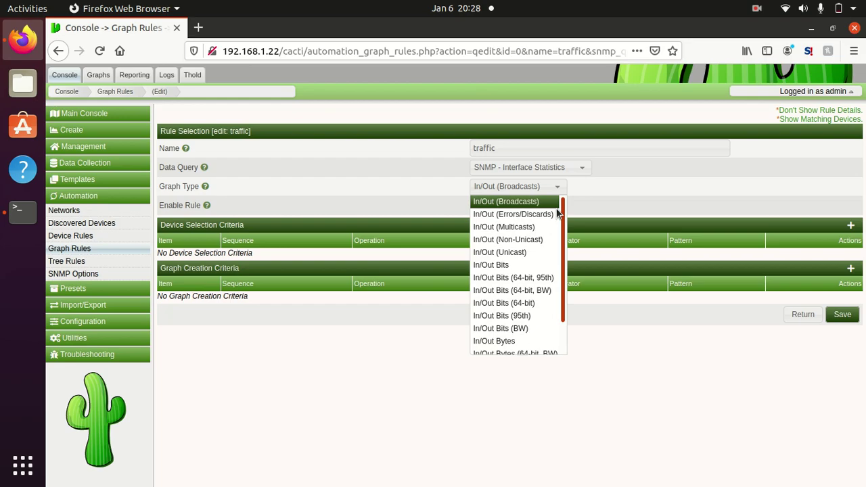
{"action": "scroll", "coordinate": [557, 214], "scroll_direction": "down", "scroll_amount": 1}
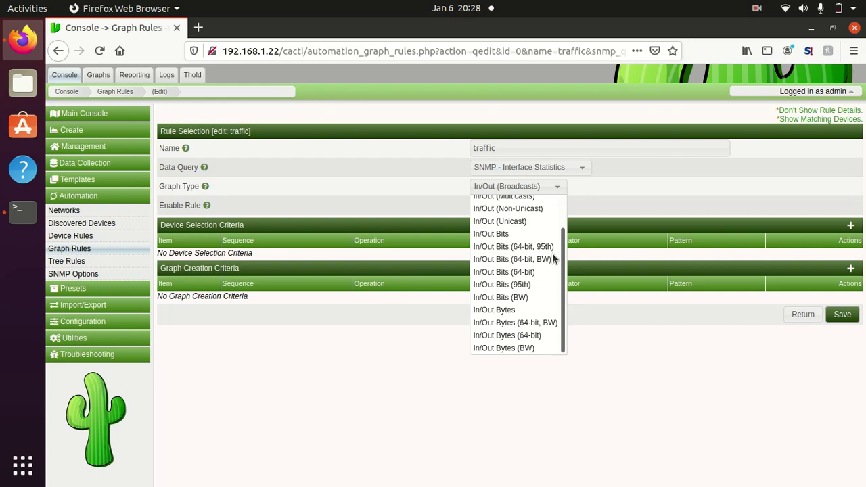
{"action": "left_click", "coordinate": [547, 272]}
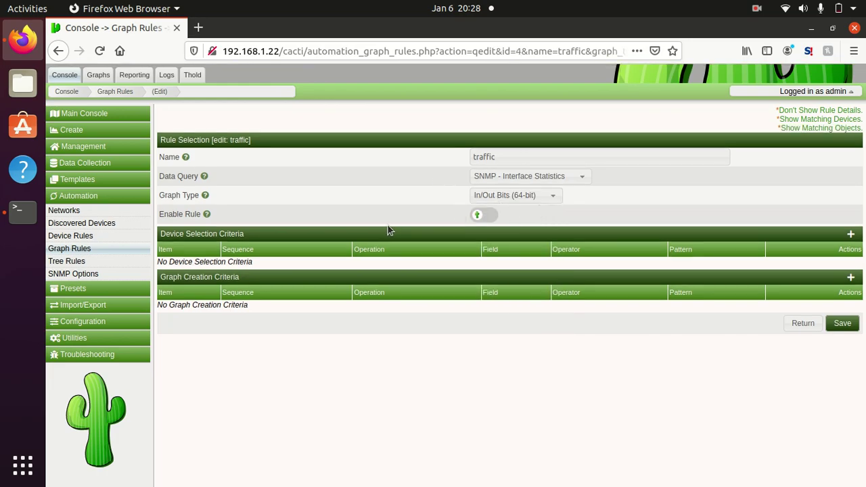
{"action": "left_click", "coordinate": [493, 215]}
{"action": "left_click", "coordinate": [836, 325]}
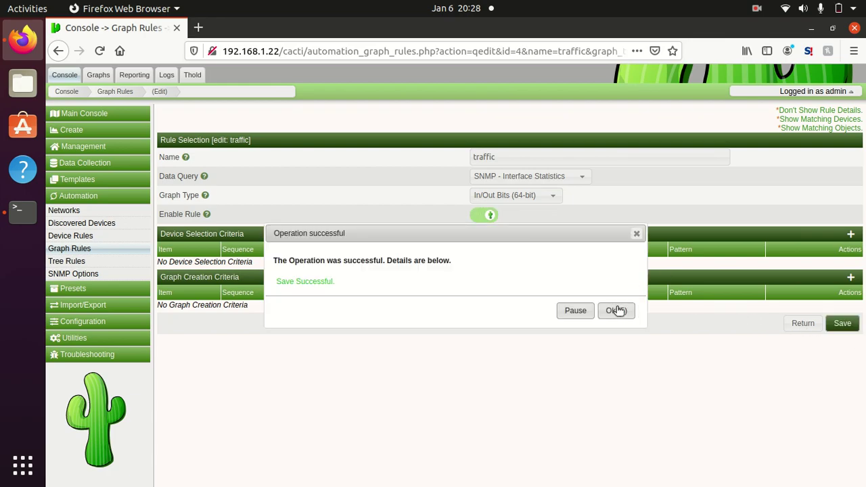
{"action": "left_click", "coordinate": [616, 310]}
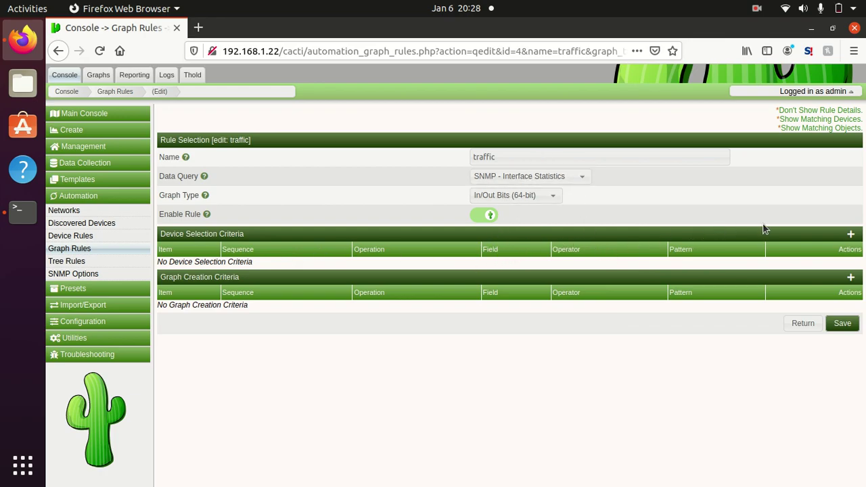
Step: Add a device selection criterion with field snmp_sysDescr and operator contains
{"action": "left_click", "coordinate": [853, 236]}
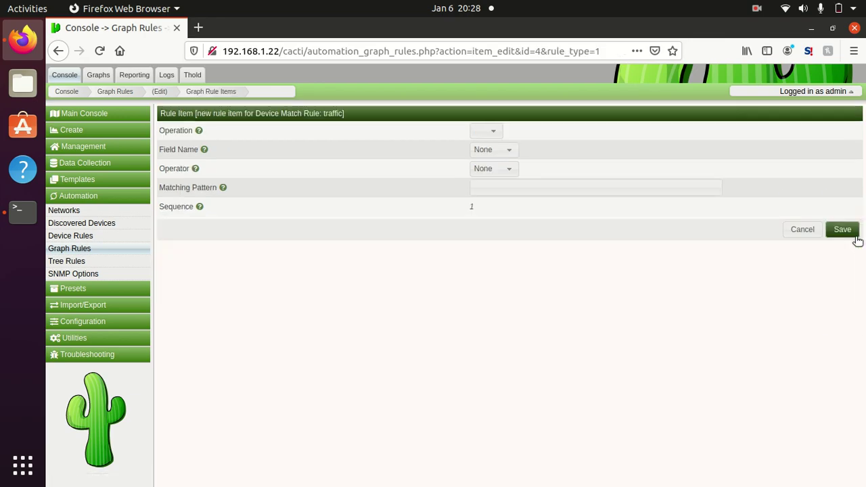
{"action": "left_click", "coordinate": [499, 156]}
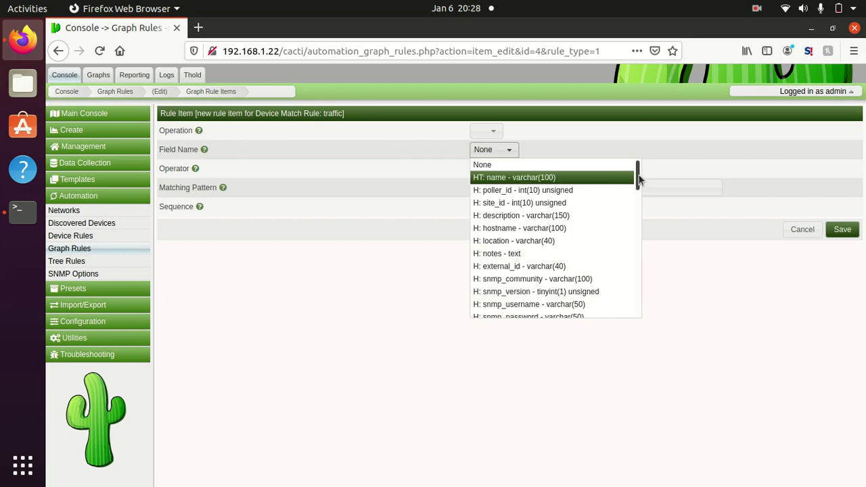
{"action": "left_click_drag", "start_coordinate": [639, 180], "coordinate": [642, 210]}
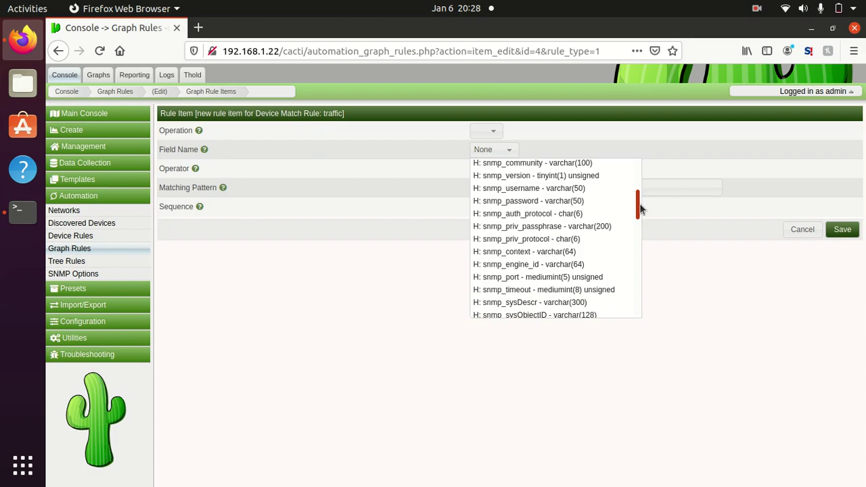
{"action": "scroll", "coordinate": [582, 169], "scroll_direction": "up", "scroll_amount": 3}
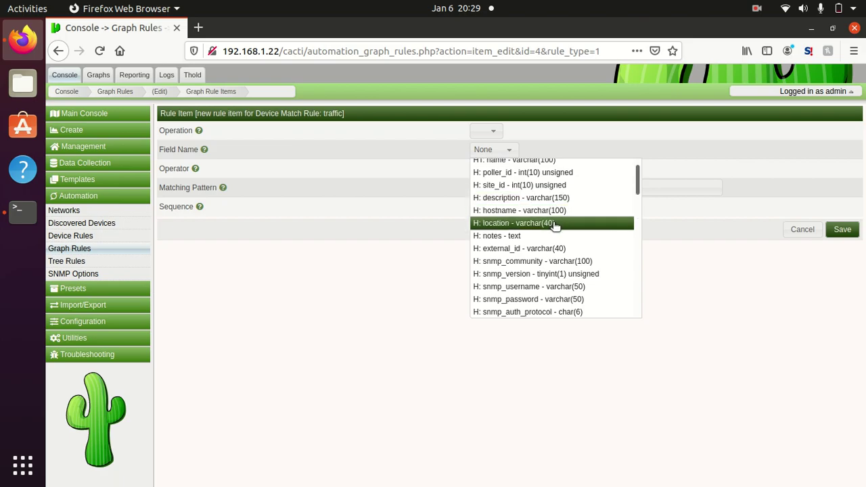
{"action": "left_click_drag", "start_coordinate": [634, 185], "coordinate": [633, 233]}
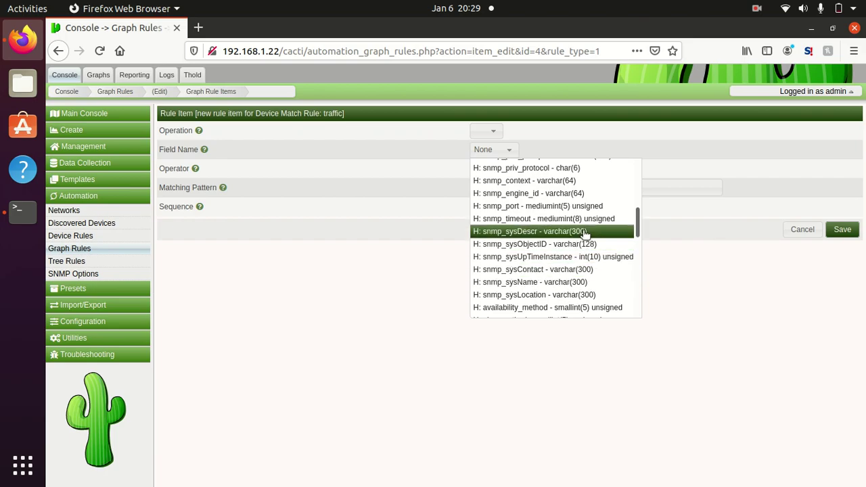
{"action": "left_click", "coordinate": [586, 231]}
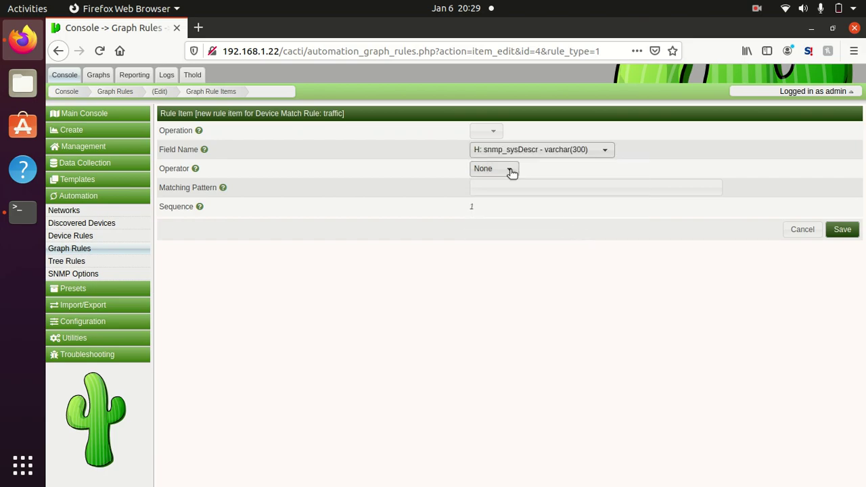
{"action": "left_click", "coordinate": [513, 173]}
{"action": "left_click_drag", "start_coordinate": [595, 233], "coordinate": [595, 193]}
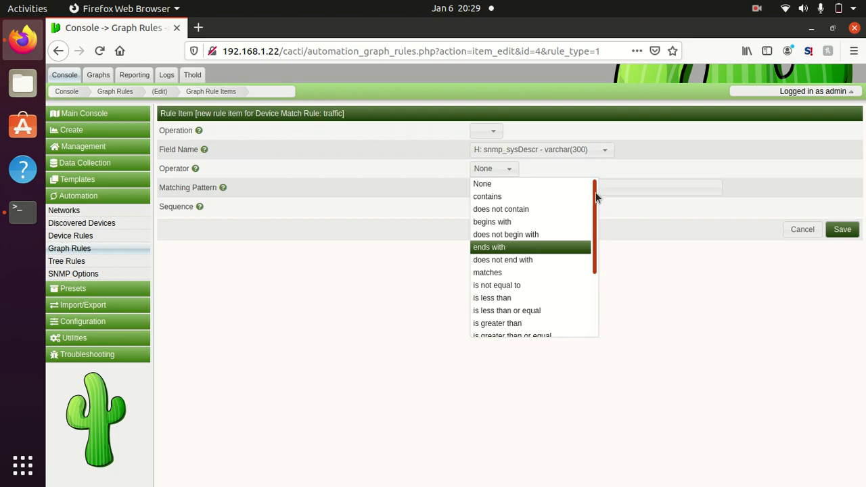
{"action": "left_click", "coordinate": [550, 198]}
Step: Enter MANCINI as the matching pattern and save the criterion
{"action": "left_click", "coordinate": [540, 189]}
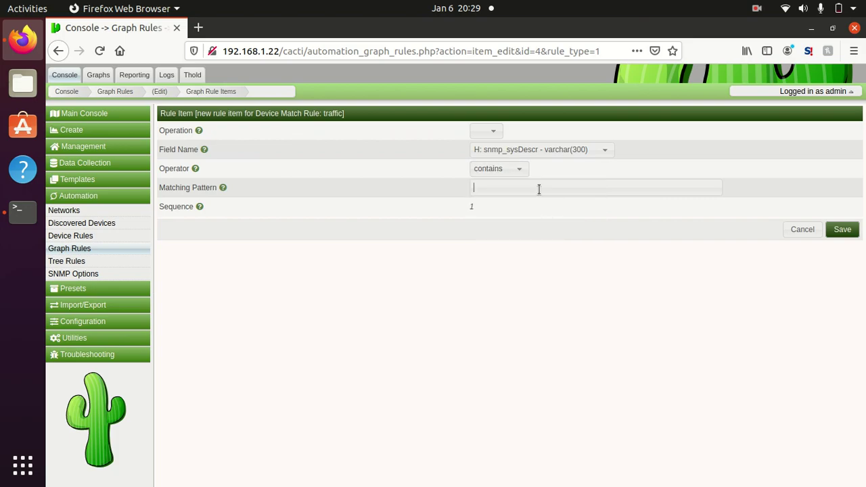
{"action": "left_click", "coordinate": [22, 210]}
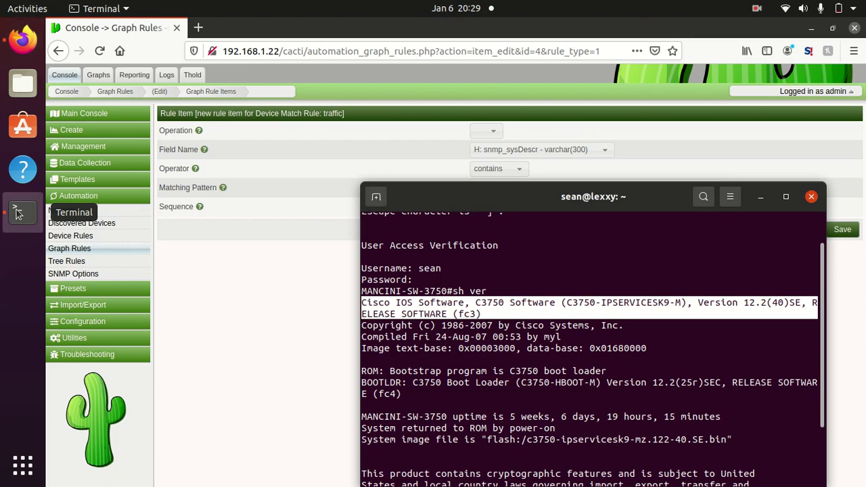
{"action": "left_click", "coordinate": [363, 306]}
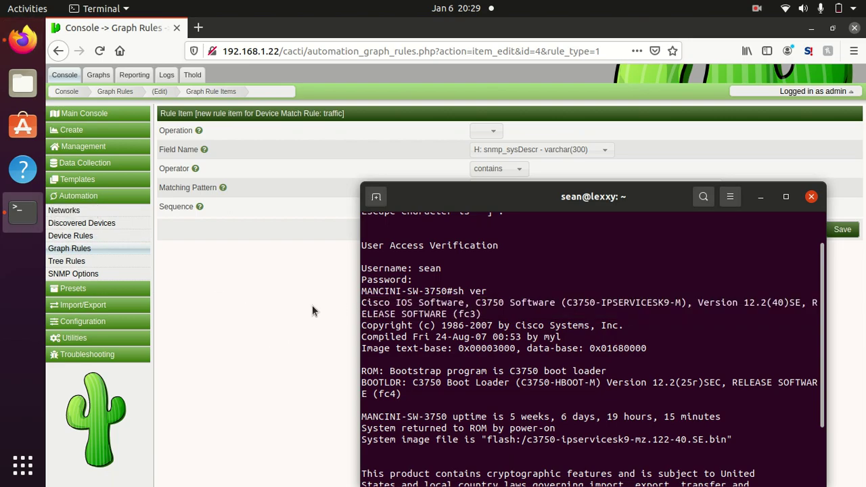
{"action": "left_click", "coordinate": [312, 305]}
{"action": "left_click", "coordinate": [497, 188]}
{"action": "type", "text": "MANCINI"}
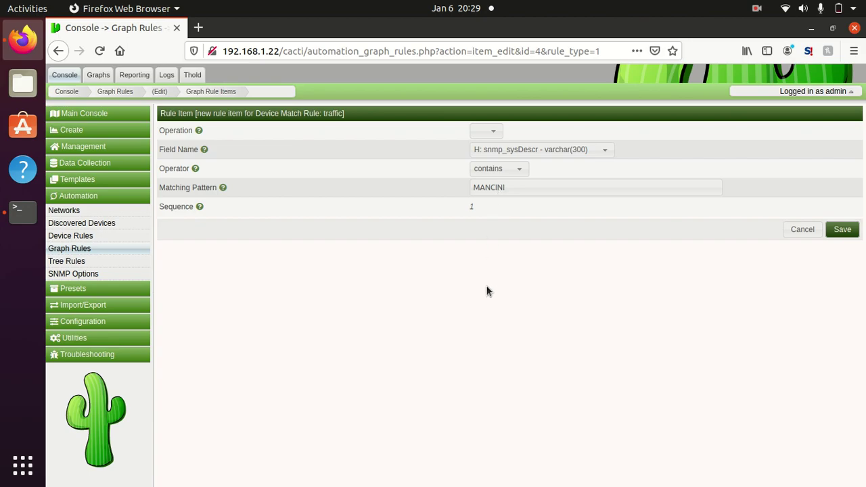
{"action": "left_click", "coordinate": [842, 230]}
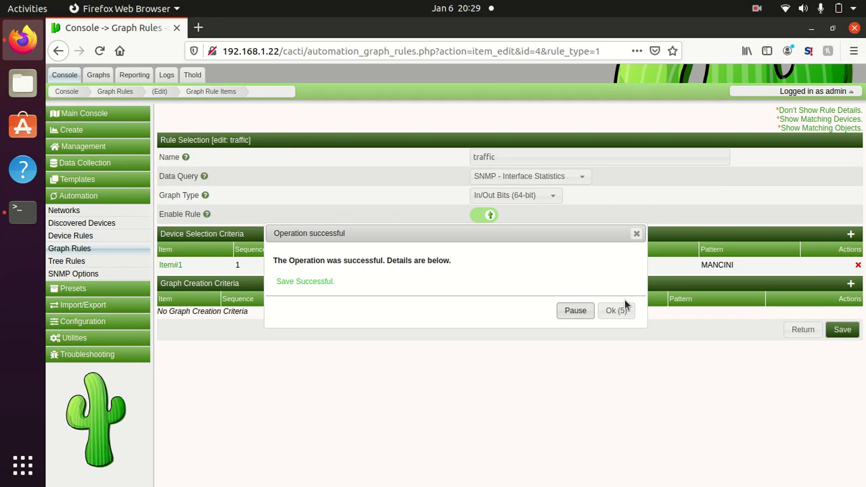
Step: Check that the traffic rule matches no devices, then open the list of all 9 devices
{"action": "left_click", "coordinate": [616, 311]}
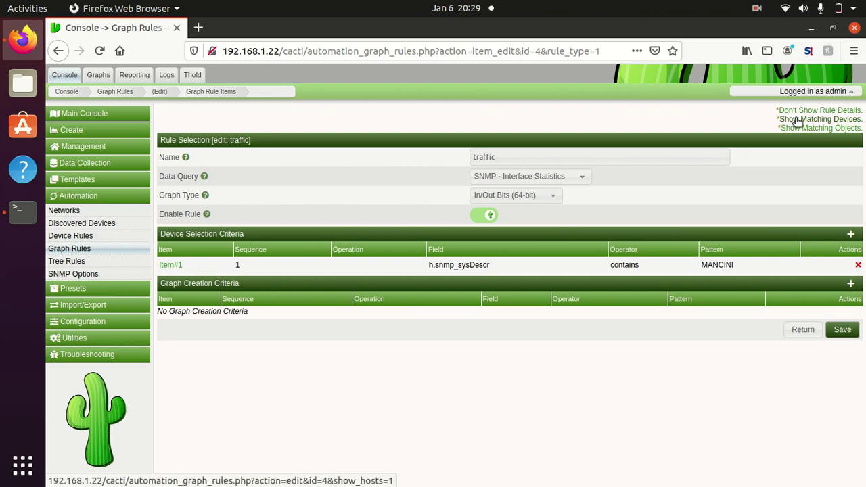
{"action": "left_click", "coordinate": [799, 120]}
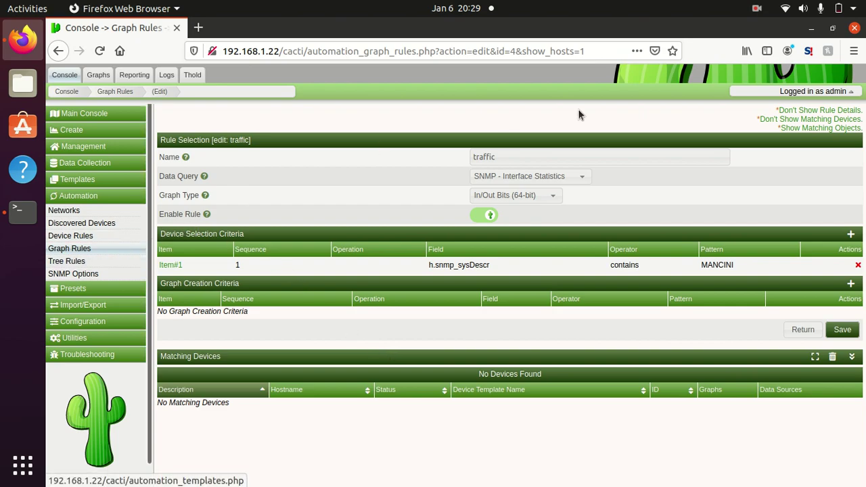
{"action": "left_click", "coordinate": [768, 122]}
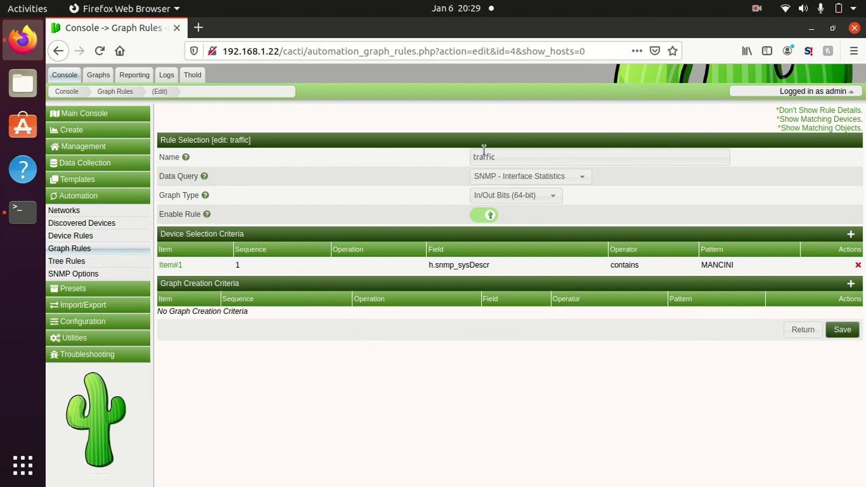
{"action": "left_click", "coordinate": [82, 151]}
{"action": "left_click", "coordinate": [79, 162]}
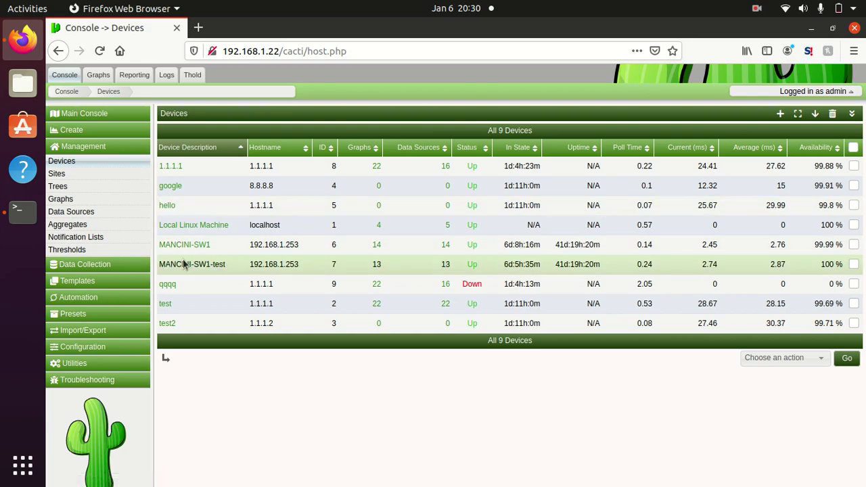
Step: Inspect MANCINI-SW1's SNMP system details, then go to Automation > Graph Rules
{"action": "left_click", "coordinate": [202, 245]}
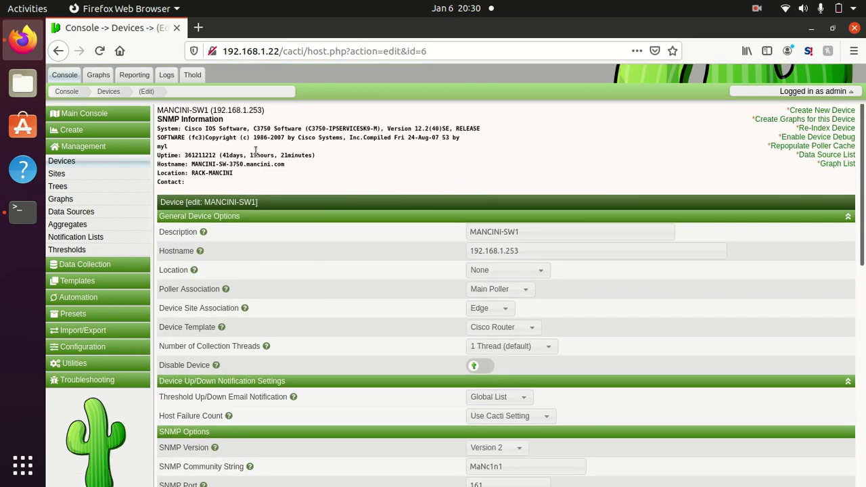
{"action": "left_click", "coordinate": [112, 297]}
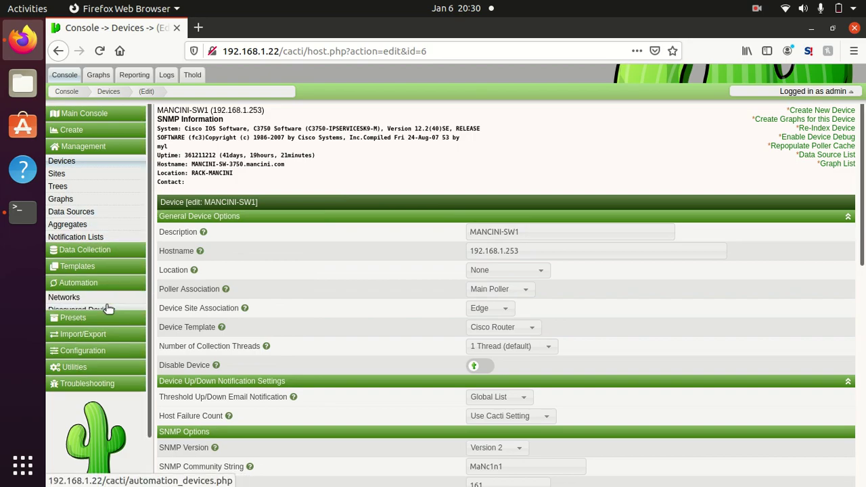
{"action": "left_click", "coordinate": [82, 237]}
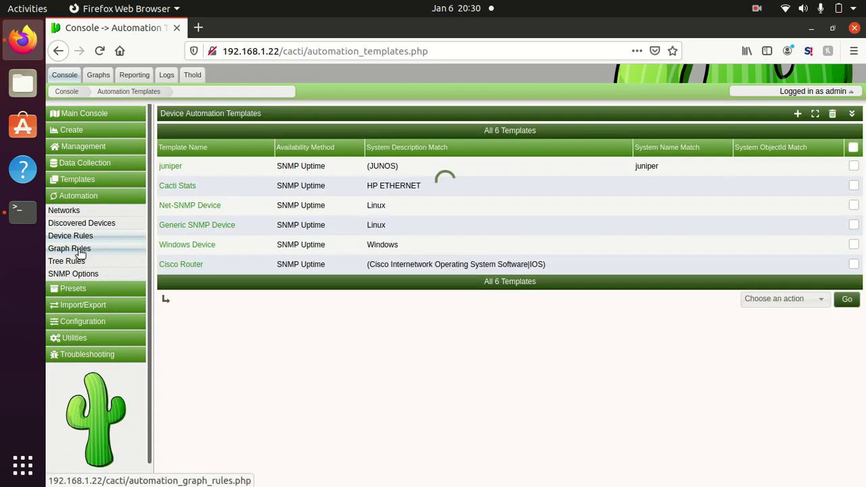
{"action": "left_click", "coordinate": [78, 250]}
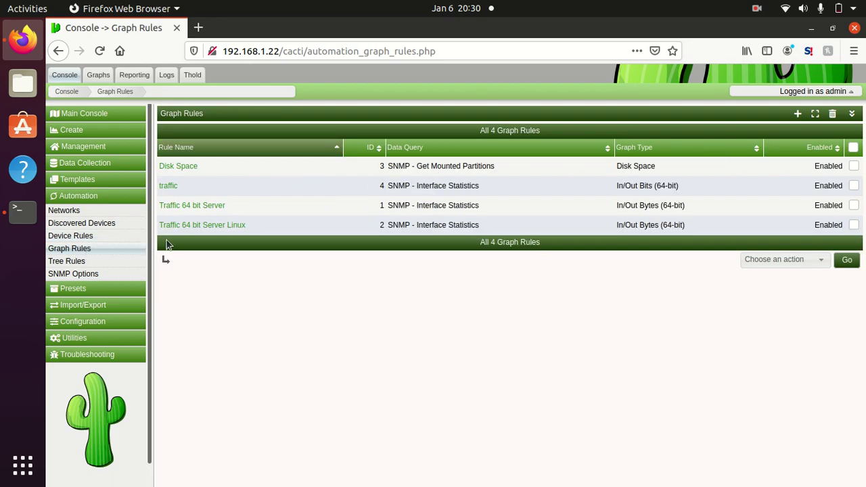
Step: Change the traffic rule's device criterion field to snmp_sysName, save, and check the matched devices
{"action": "left_click", "coordinate": [171, 184]}
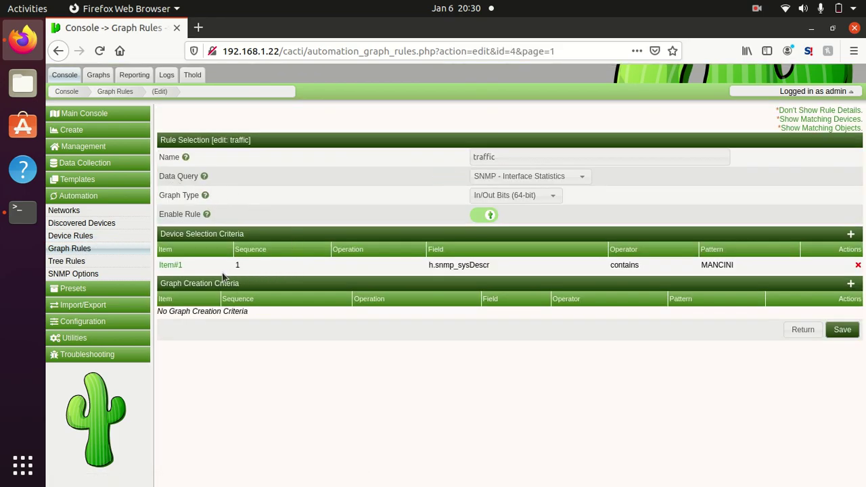
{"action": "left_click", "coordinate": [173, 267]}
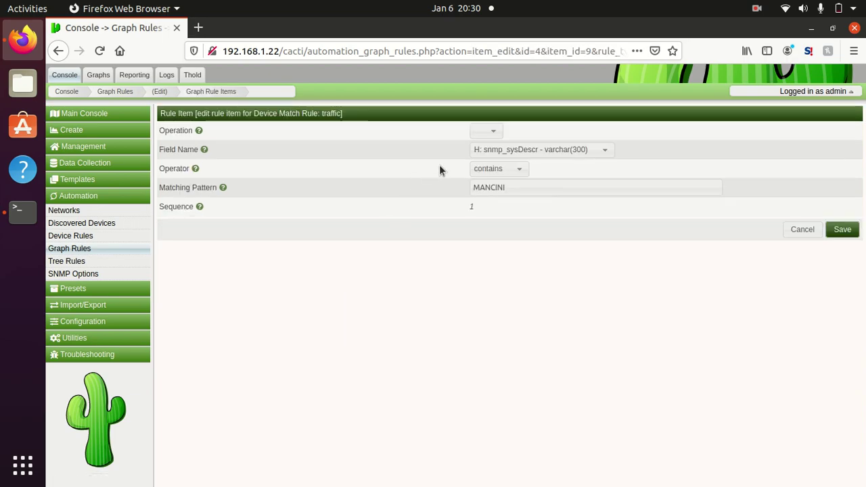
{"action": "left_click", "coordinate": [522, 152]}
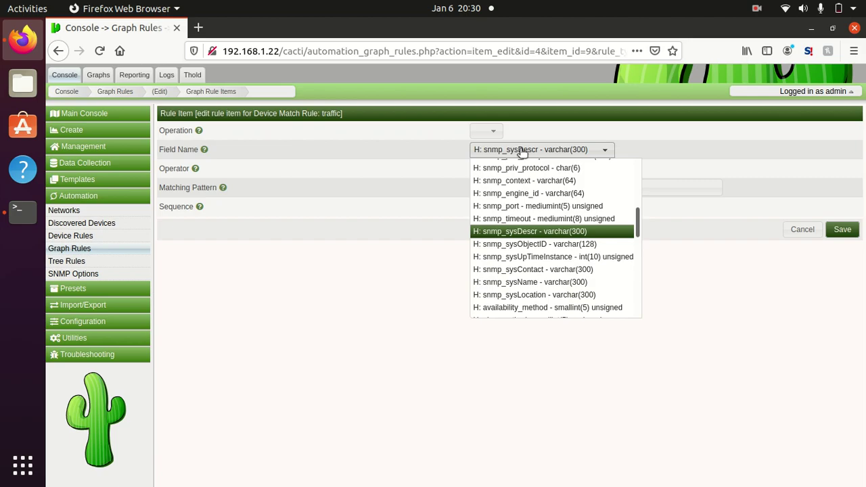
{"action": "left_click", "coordinate": [537, 295]}
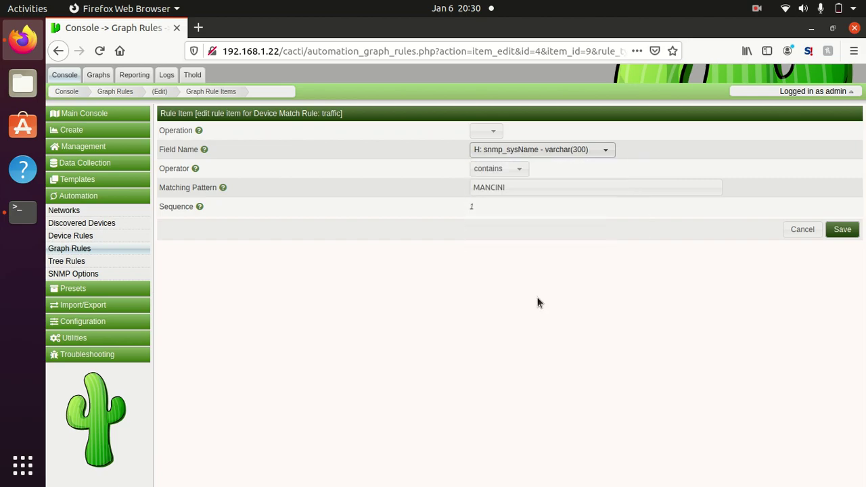
{"action": "left_click", "coordinate": [848, 231]}
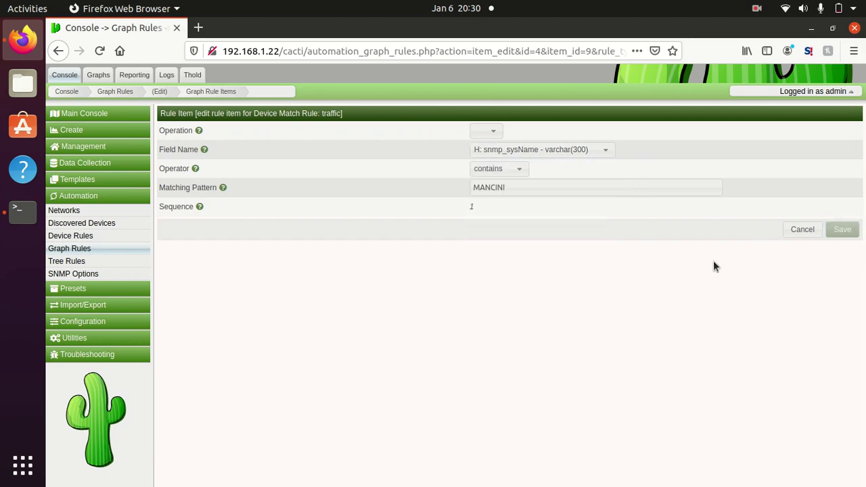
{"action": "left_click", "coordinate": [626, 311]}
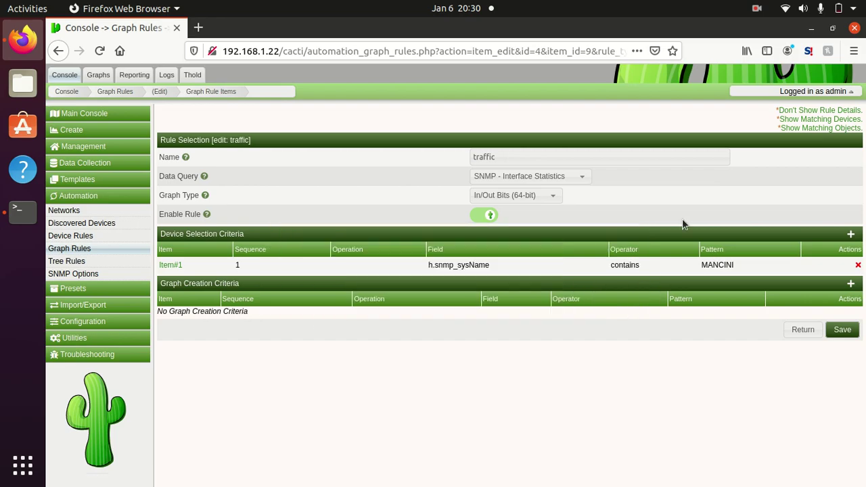
{"action": "left_click", "coordinate": [805, 120]}
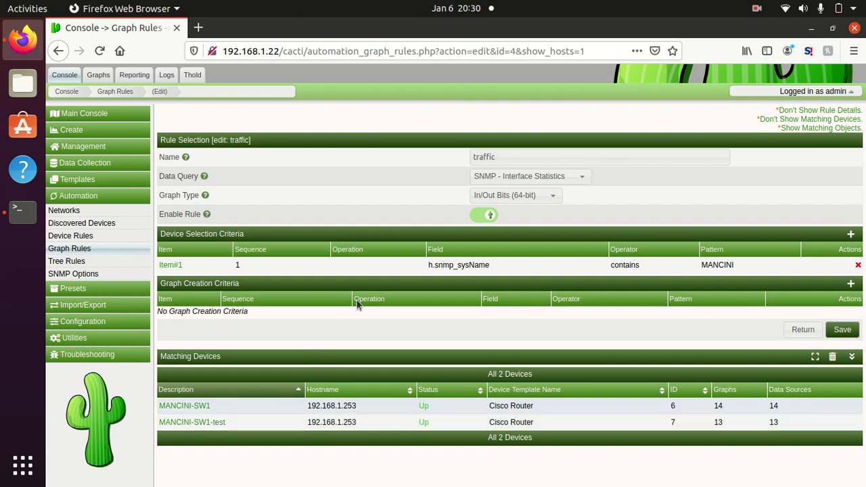
{"action": "left_click", "coordinate": [802, 120]}
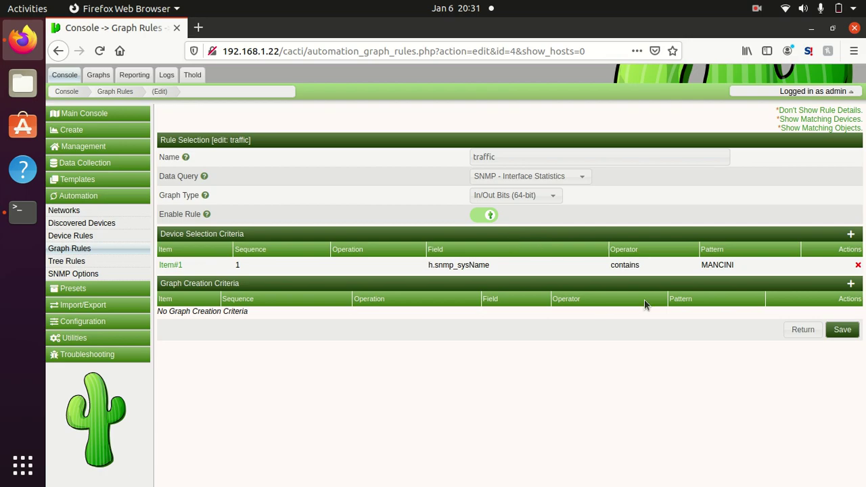
Step: Add and save the graph creation criterion ifOperStatus contains 'Up' on the traffic rule
{"action": "left_click", "coordinate": [851, 283]}
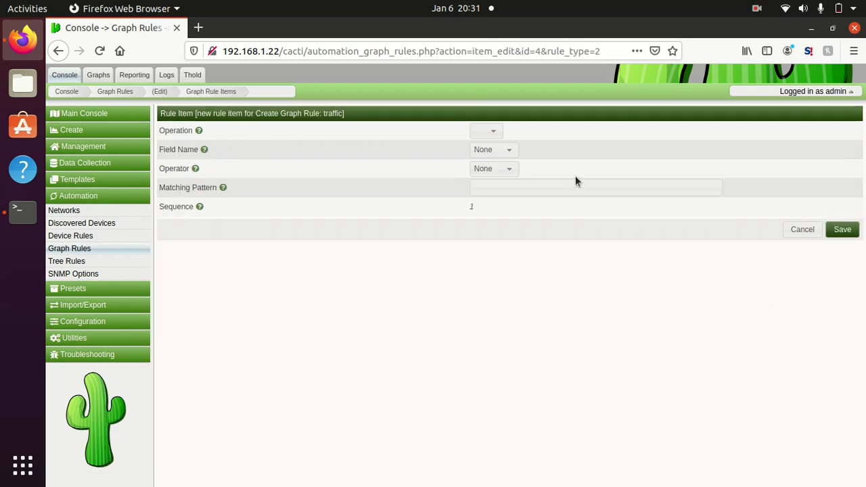
{"action": "left_click", "coordinate": [498, 154]}
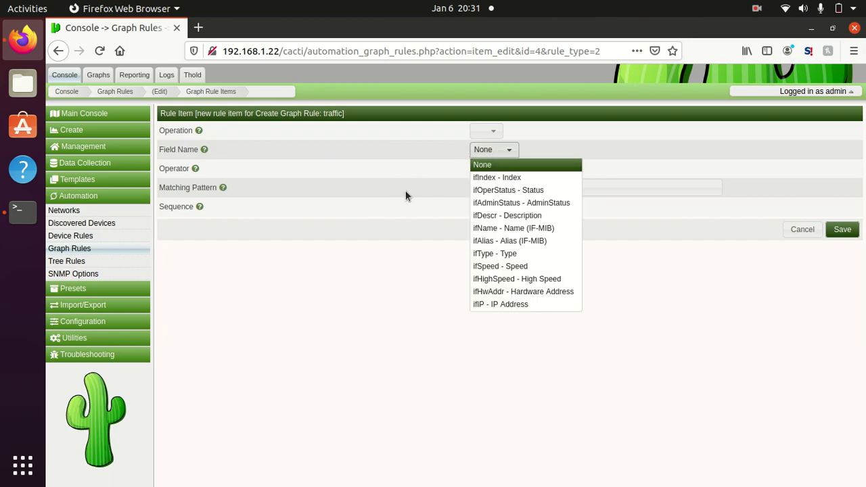
{"action": "left_click", "coordinate": [556, 192]}
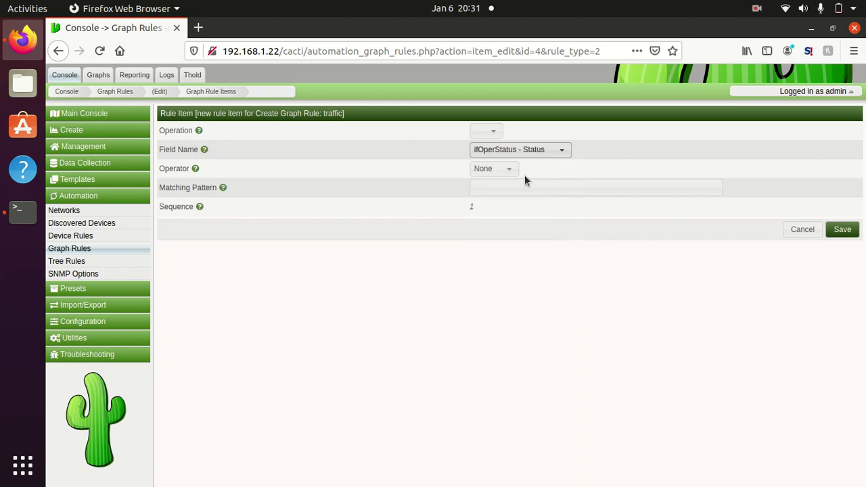
{"action": "left_click", "coordinate": [501, 171]}
{"action": "left_click", "coordinate": [504, 196]}
{"action": "left_click", "coordinate": [502, 189]}
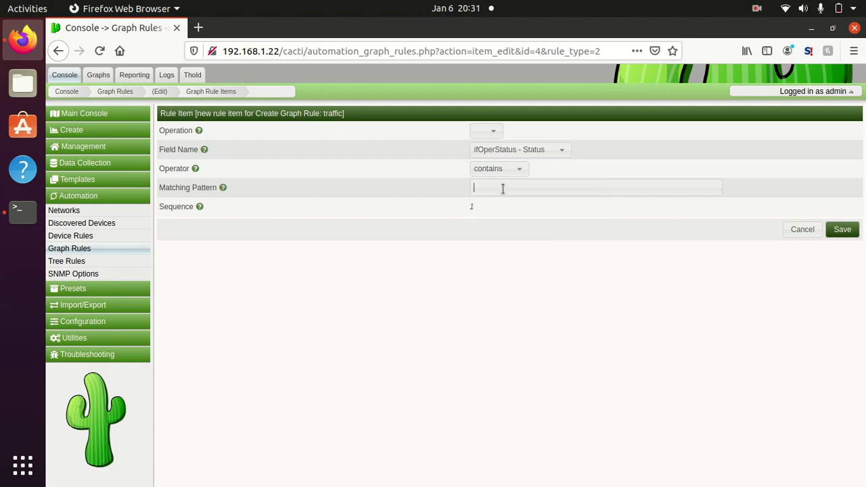
{"action": "type", "text": "Up"}
{"action": "left_click", "coordinate": [843, 229]}
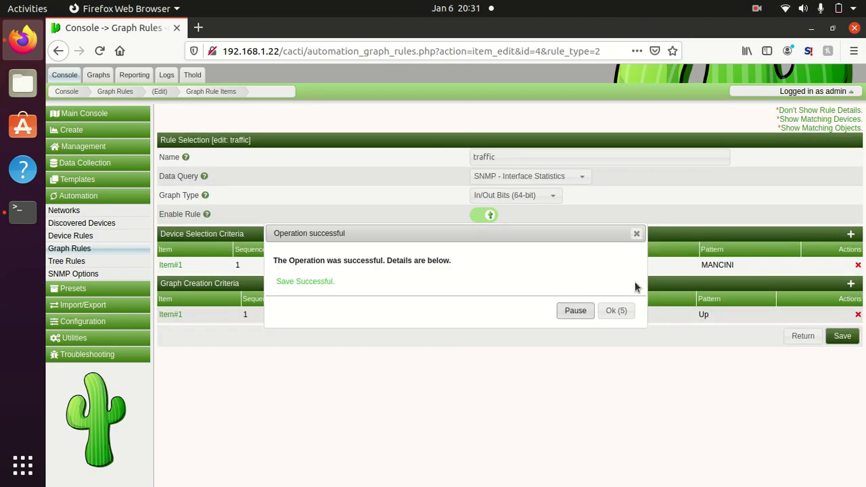
{"action": "left_click", "coordinate": [615, 310]}
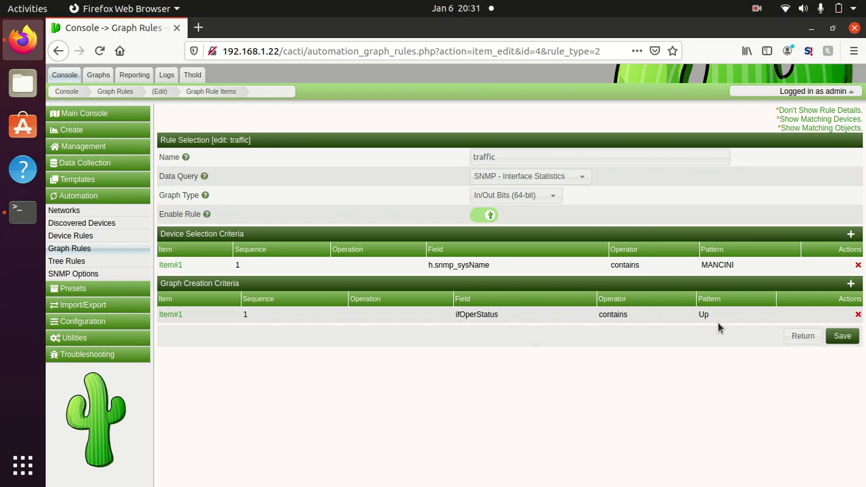
Step: Show the traffic rule's 14 matching interfaces on 192.168.1.253, such as Vlan1 and GigabitEthernet1/0/1
{"action": "left_click", "coordinate": [810, 128]}
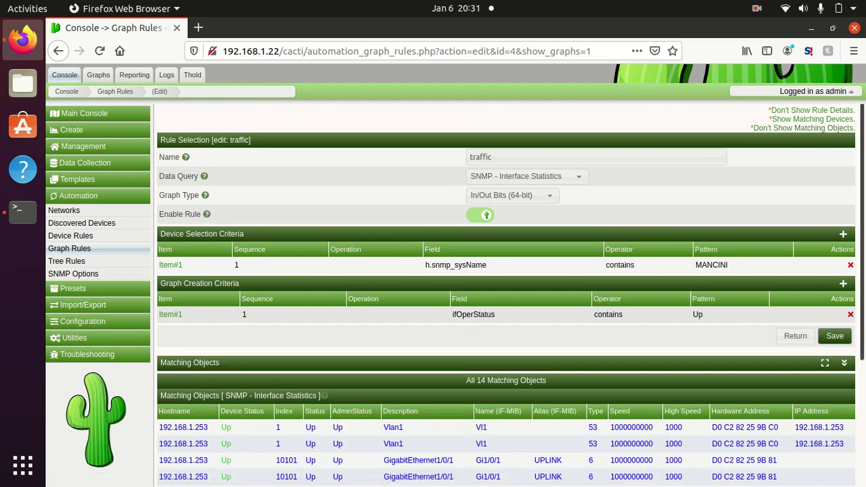
{"action": "scroll", "coordinate": [850, 216], "scroll_direction": "down", "scroll_amount": 5}
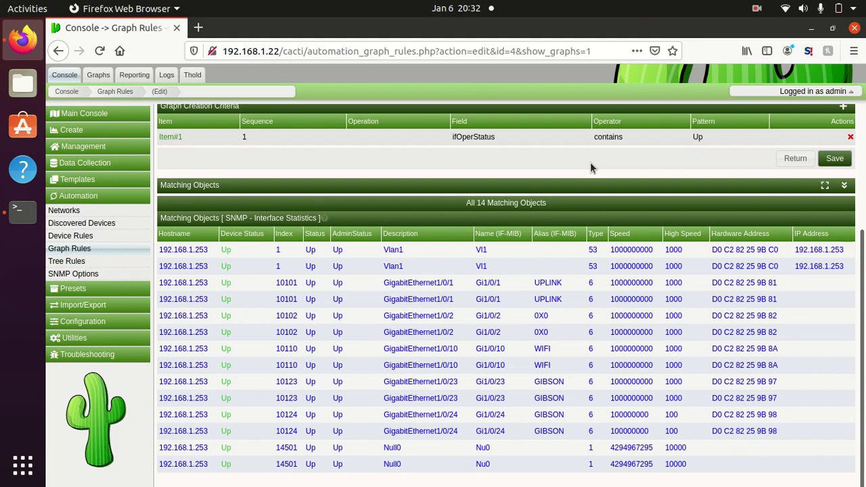
{"action": "scroll", "coordinate": [846, 176], "scroll_direction": "up", "scroll_amount": 2}
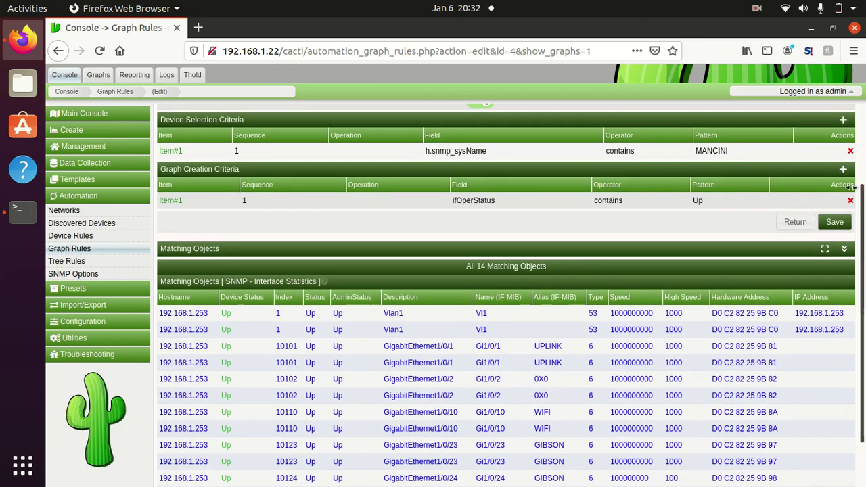
Step: Add an OR criterion 'ifOperStatus contains Down', save it, and review the 58 matching objects
{"action": "left_click", "coordinate": [844, 171]}
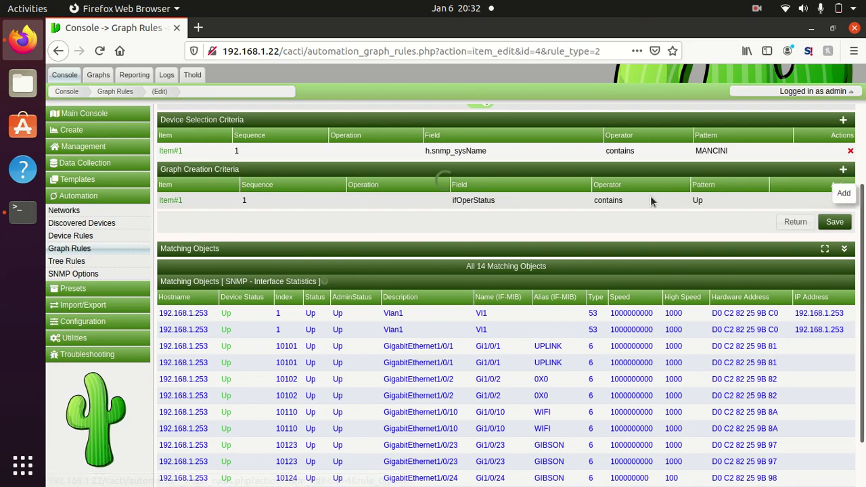
{"action": "left_click", "coordinate": [494, 149]}
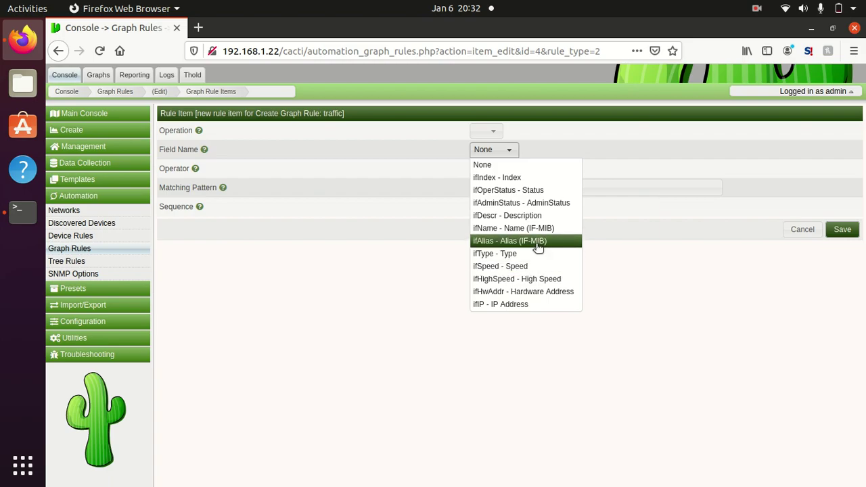
{"action": "left_click", "coordinate": [523, 189]}
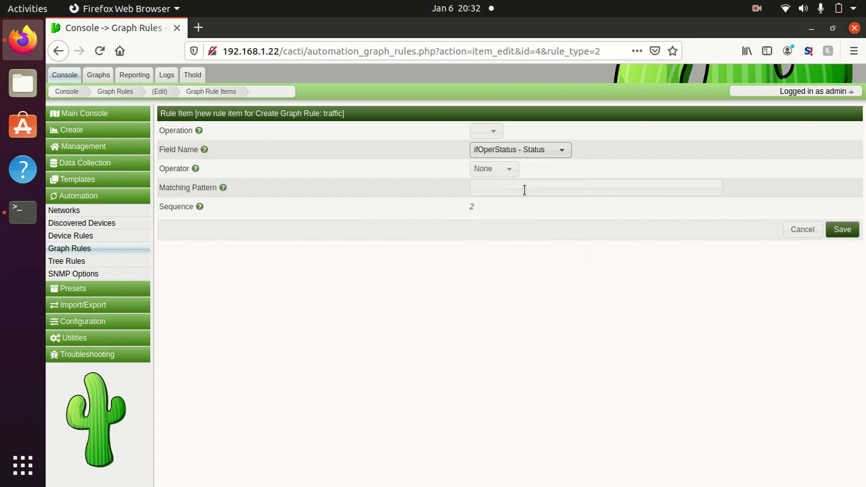
{"action": "left_click", "coordinate": [495, 132]}
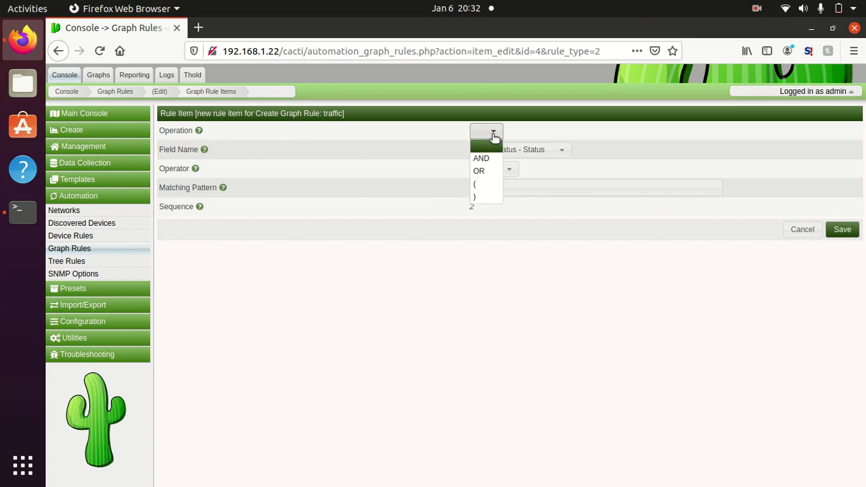
{"action": "left_click", "coordinate": [488, 173]}
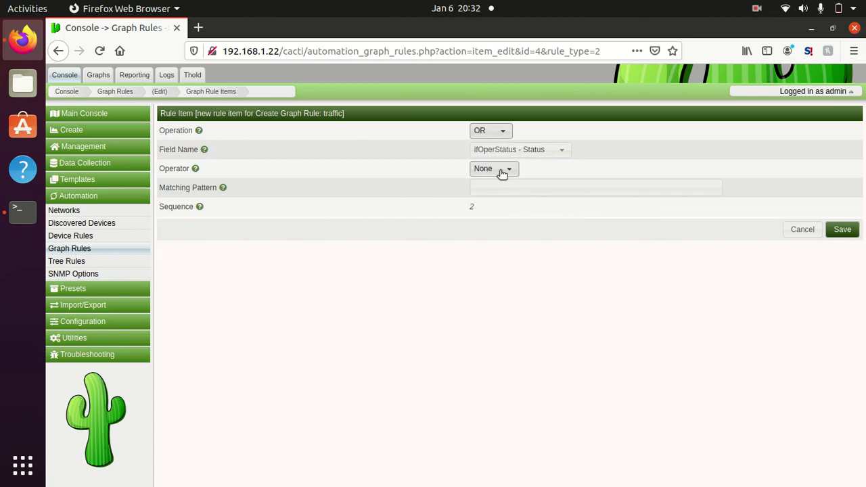
{"action": "left_click", "coordinate": [500, 170]}
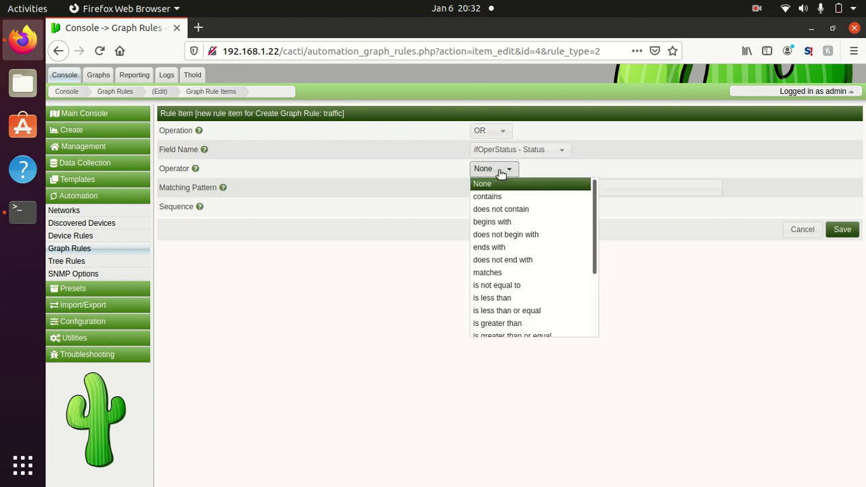
{"action": "left_click", "coordinate": [500, 196]}
{"action": "left_click", "coordinate": [501, 190]}
{"action": "type", "text": "Down"}
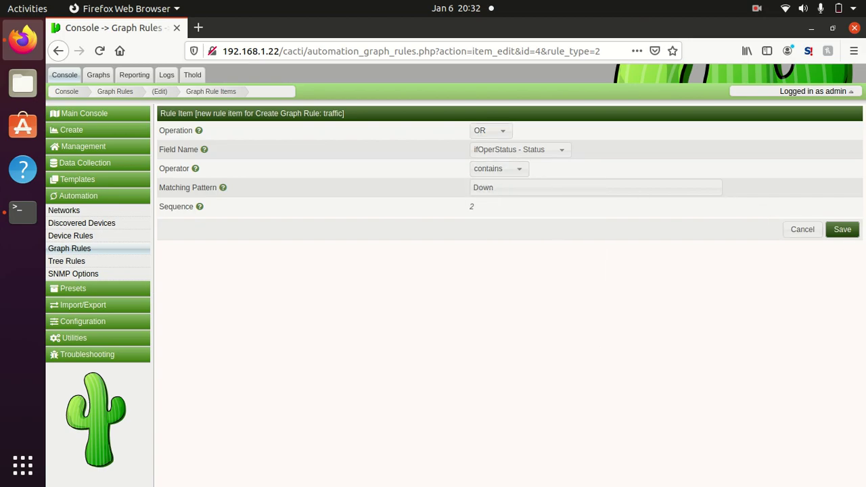
{"action": "left_click", "coordinate": [844, 229]}
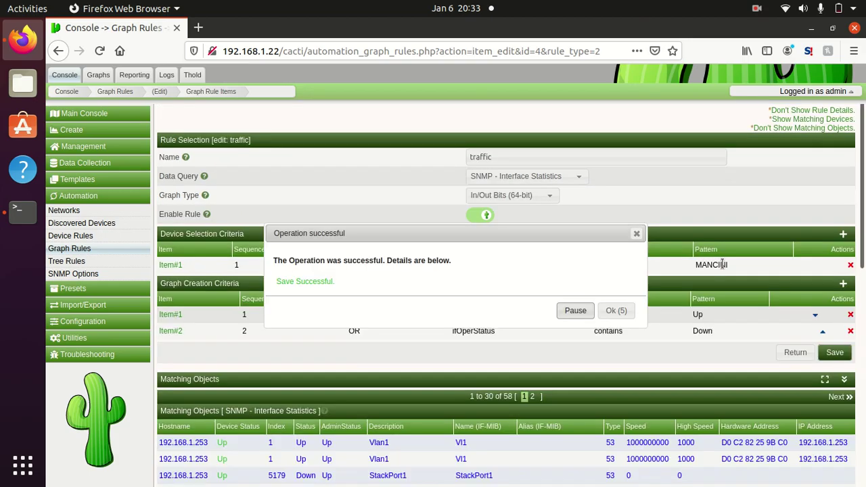
{"action": "left_click", "coordinate": [622, 310]}
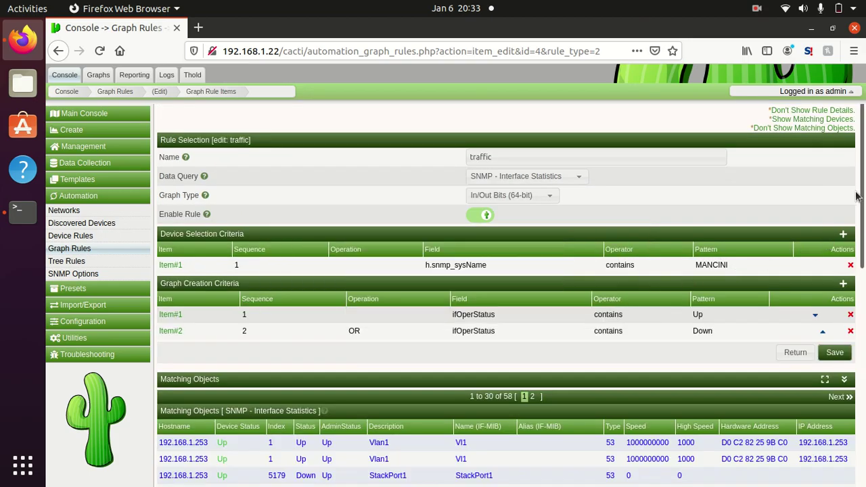
{"action": "left_click_drag", "start_coordinate": [856, 197], "coordinate": [853, 332]}
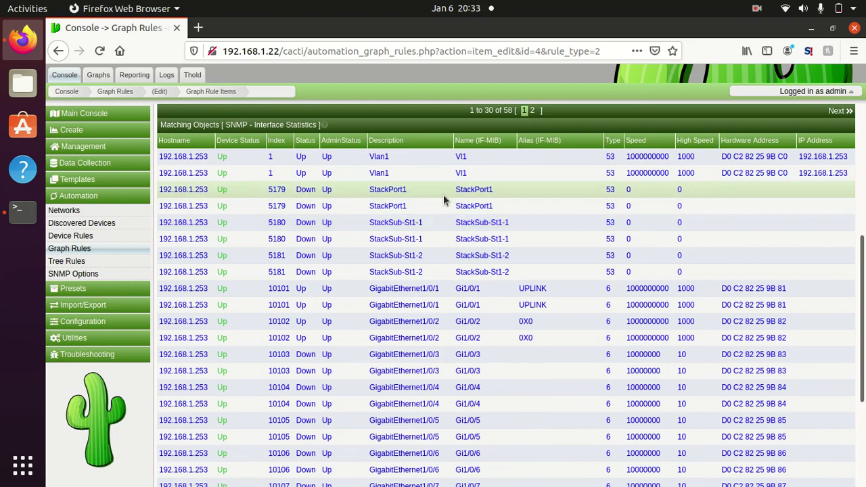
{"action": "left_click_drag", "start_coordinate": [862, 305], "coordinate": [861, 209]}
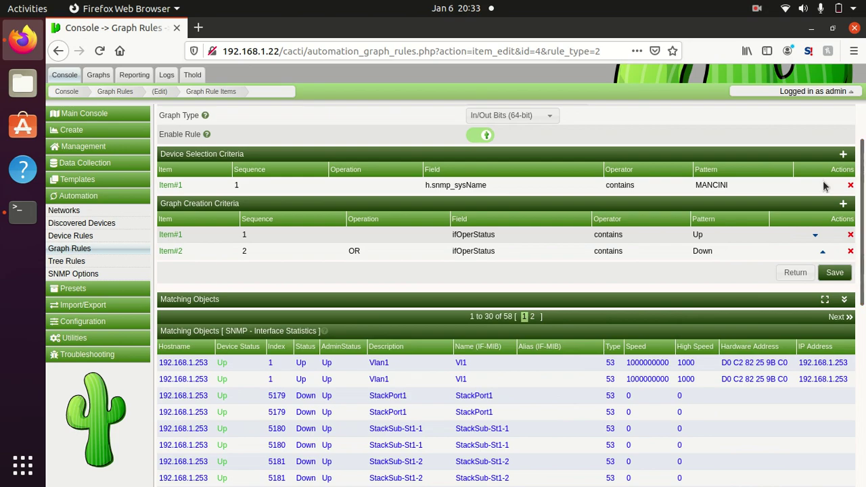
Step: Start a new tree rule named 'mancini tree rule'
{"action": "left_click", "coordinate": [91, 265]}
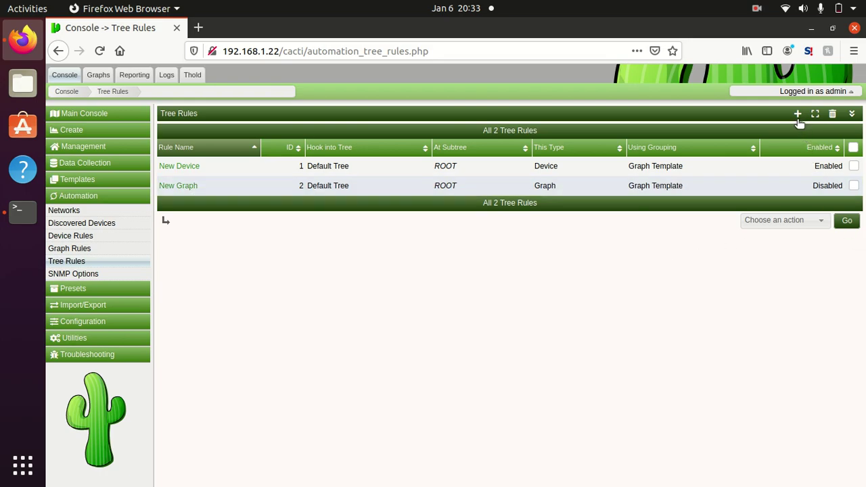
{"action": "left_click", "coordinate": [798, 115]}
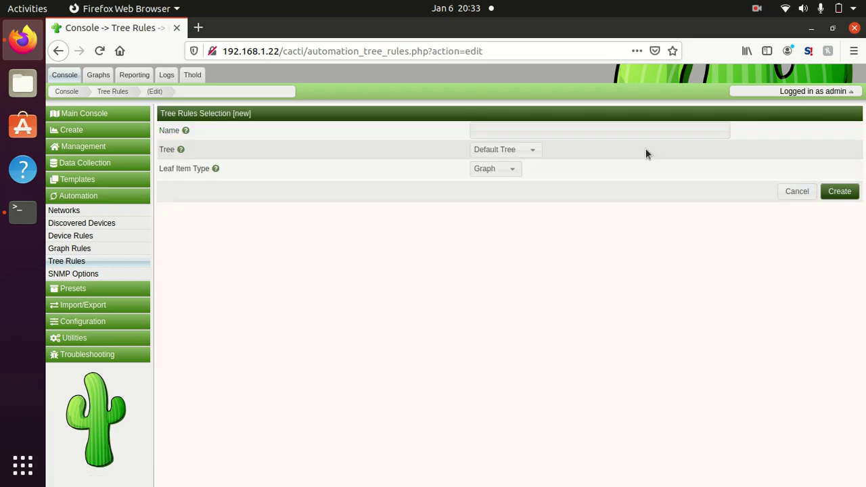
{"action": "left_click", "coordinate": [524, 135]}
{"action": "type", "text": "mancini tree rules"}
{"action": "key", "text": "BackSpace"}
{"action": "key", "text": "BackSpace"}
{"action": "type", "text": "e"}
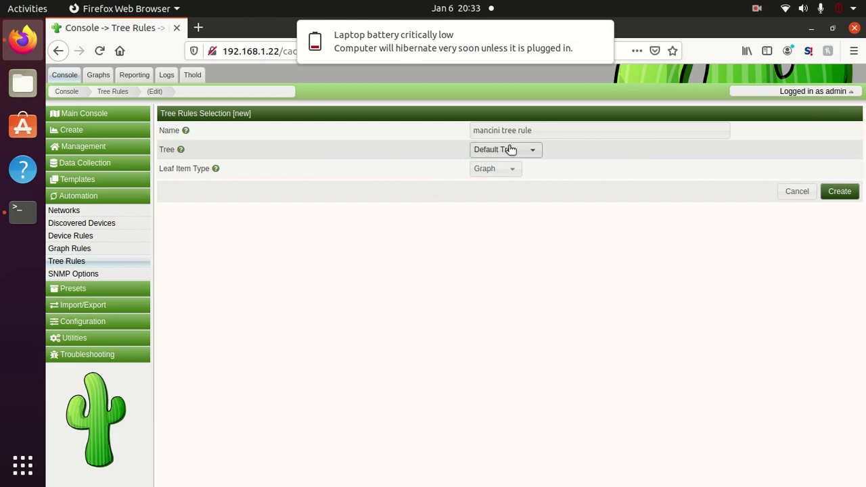
Step: Target Default Tree with Device leaf items grouped by Graph Template, and create the rule
{"action": "left_click", "coordinate": [534, 151]}
{"action": "left_click", "coordinate": [534, 152]}
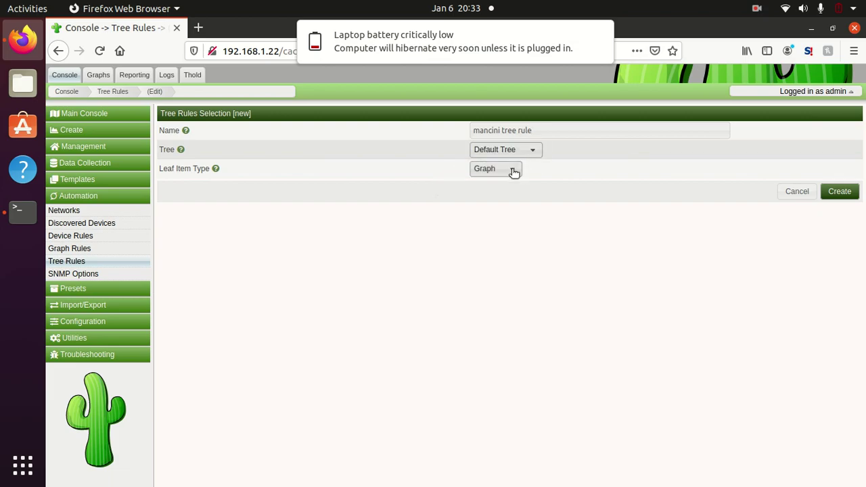
{"action": "left_click", "coordinate": [513, 170]}
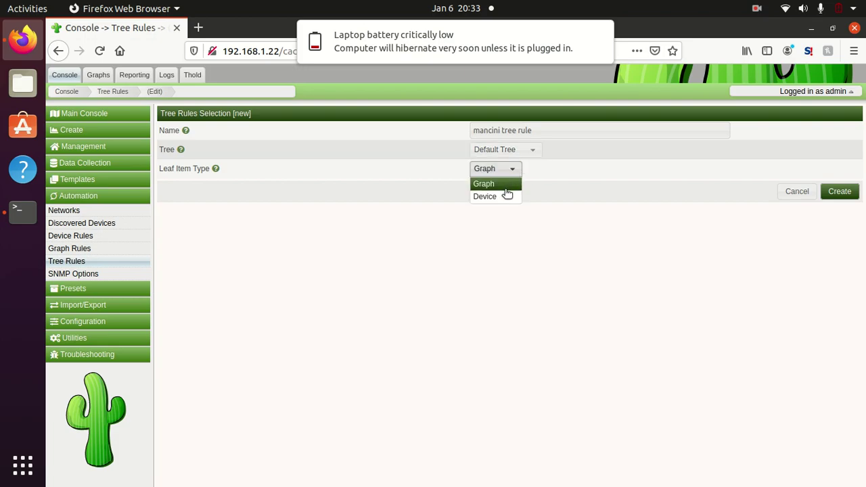
{"action": "left_click", "coordinate": [507, 197]}
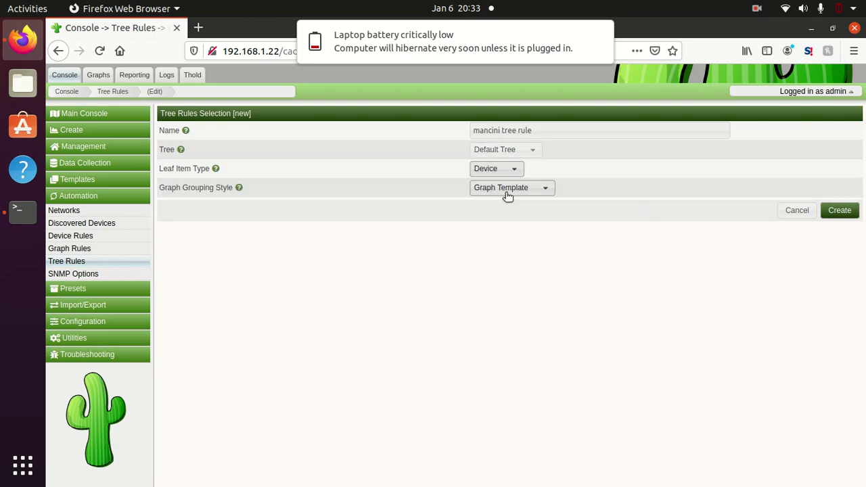
{"action": "left_click", "coordinate": [551, 187]}
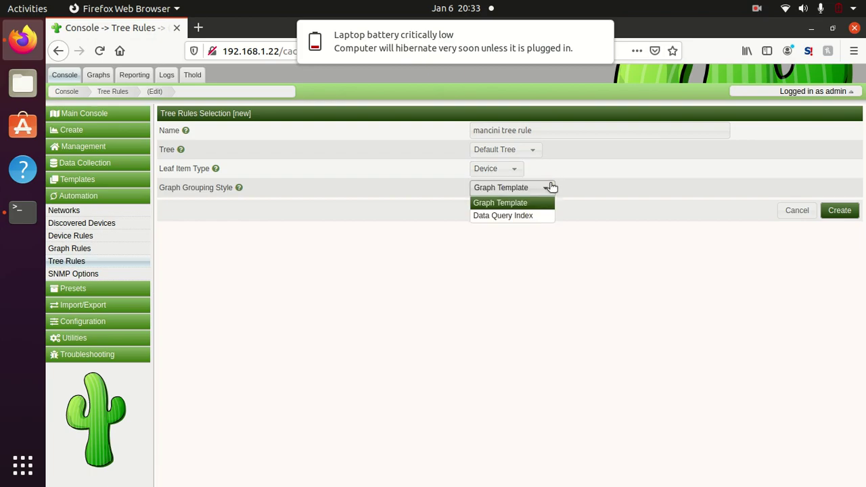
{"action": "left_click", "coordinate": [607, 192]}
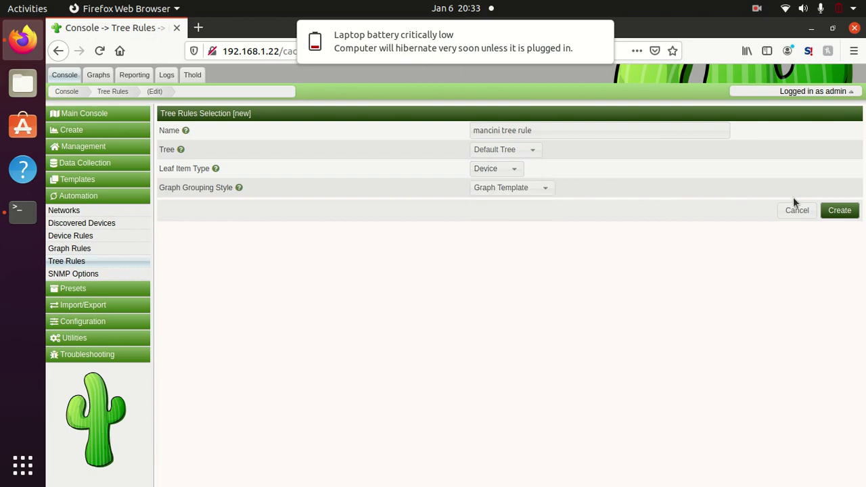
{"action": "left_click", "coordinate": [838, 213]}
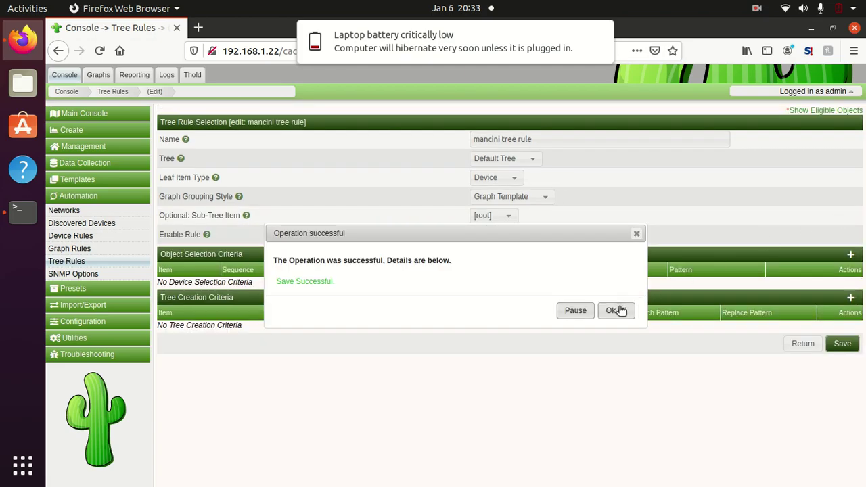
{"action": "left_click", "coordinate": [617, 310]}
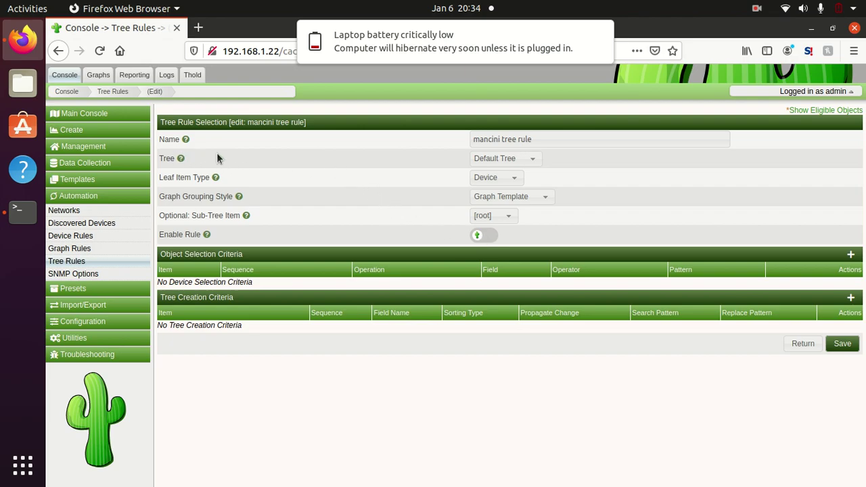
{"action": "left_click", "coordinate": [513, 161]}
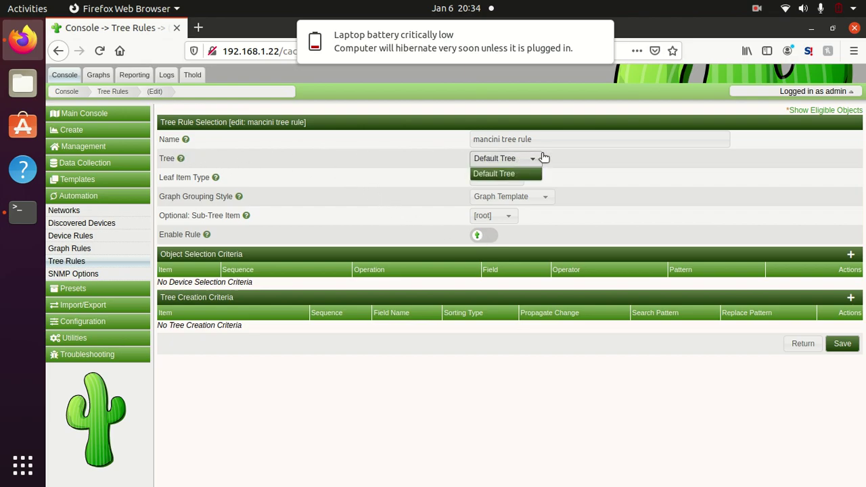
{"action": "left_click", "coordinate": [589, 164]}
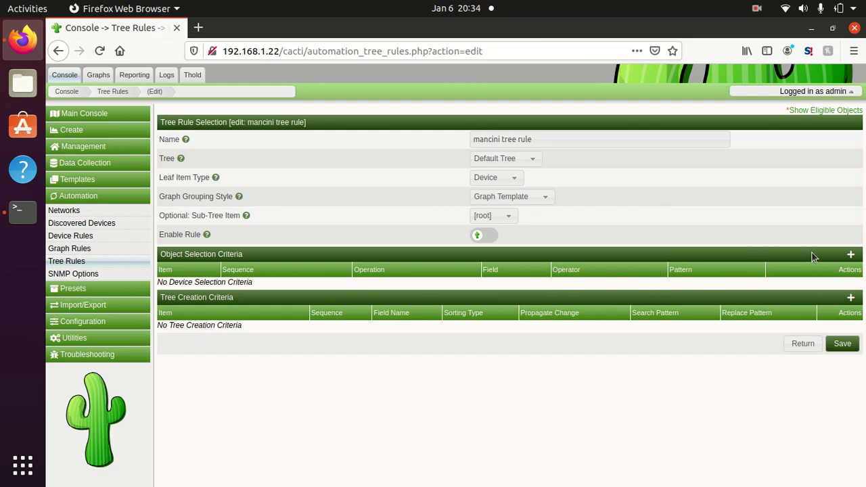
Step: Add the criterion h.snmp_sysName contains MANCINI to the mancini tree rule and save it
{"action": "left_click", "coordinate": [852, 256]}
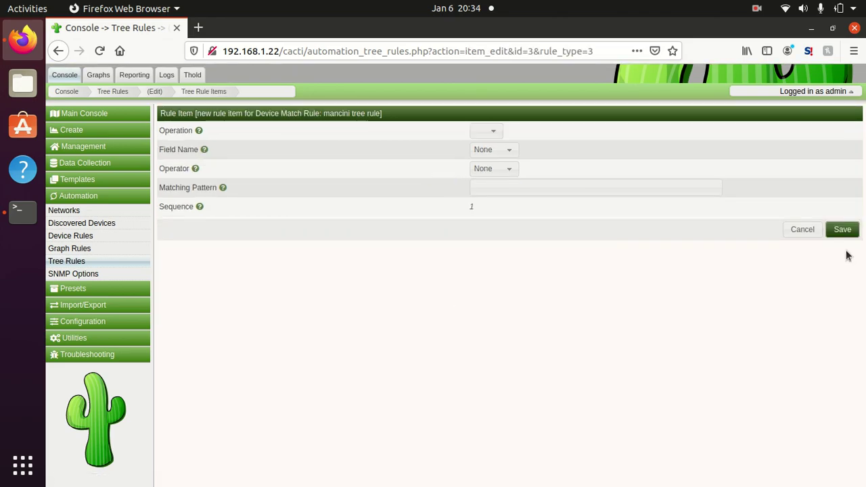
{"action": "left_click", "coordinate": [495, 131]}
{"action": "left_click", "coordinate": [373, 156]}
{"action": "left_click", "coordinate": [508, 151]}
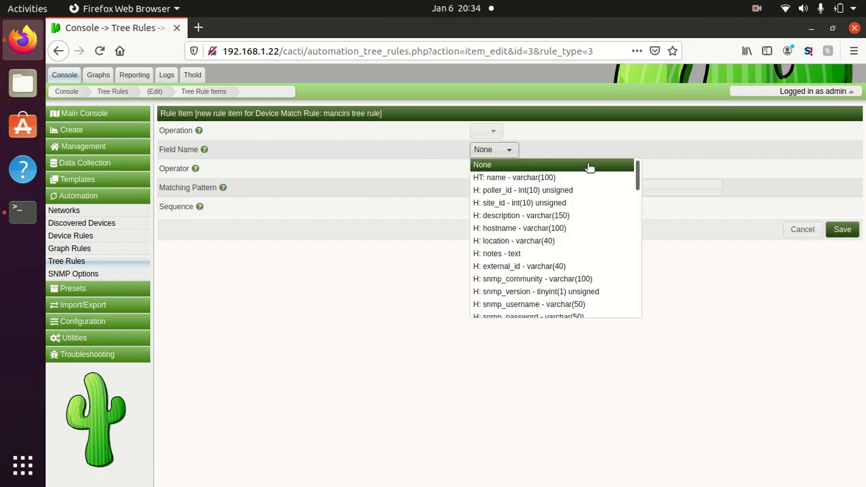
{"action": "left_click_drag", "start_coordinate": [640, 177], "coordinate": [640, 226]}
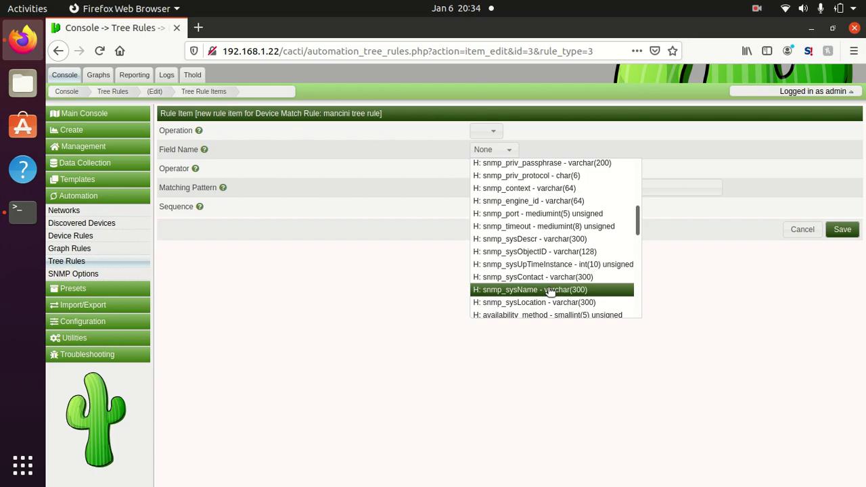
{"action": "left_click", "coordinate": [550, 290]}
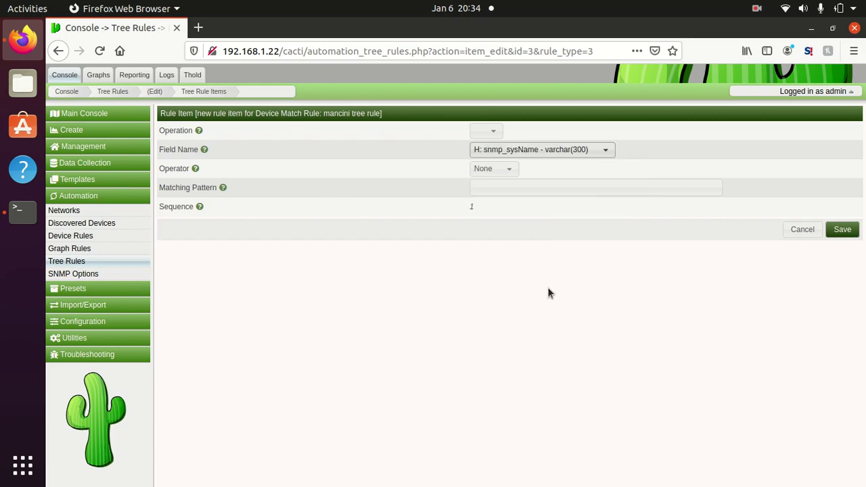
{"action": "left_click", "coordinate": [509, 170]}
{"action": "left_click", "coordinate": [487, 196]}
{"action": "left_click", "coordinate": [490, 188]}
{"action": "type", "text": "MANCINI"}
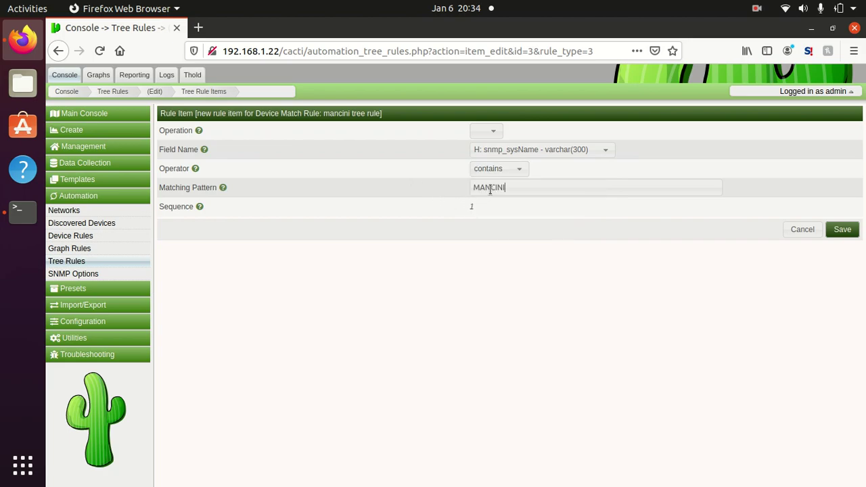
{"action": "left_click", "coordinate": [841, 230]}
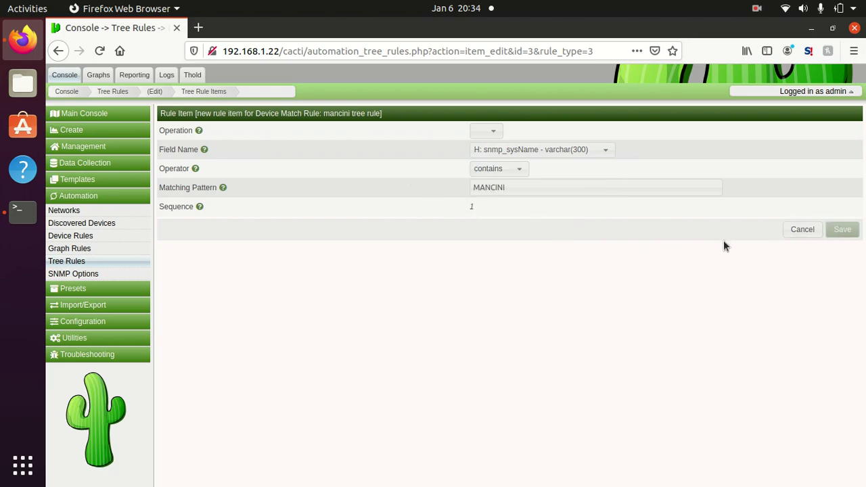
{"action": "left_click", "coordinate": [616, 311]}
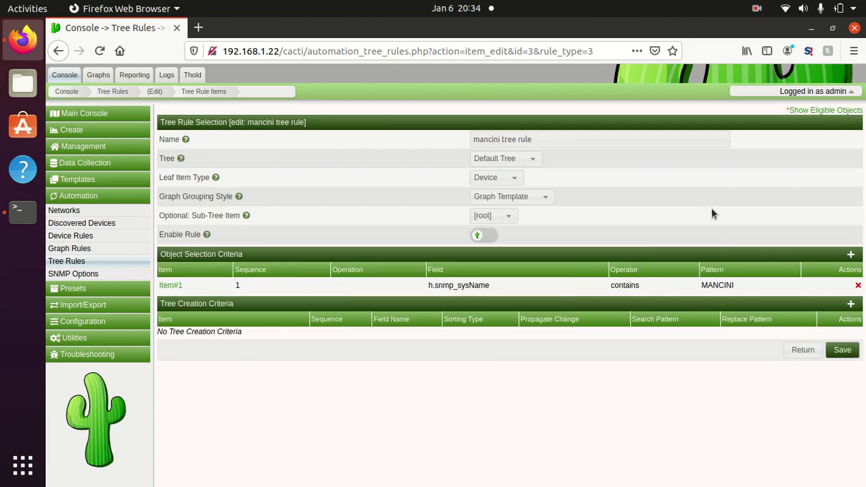
Step: Confirm the rule matches MANCINI-SW1 and MANCINI-SW1-test, then save the mancini tree rule
{"action": "left_click", "coordinate": [845, 111]}
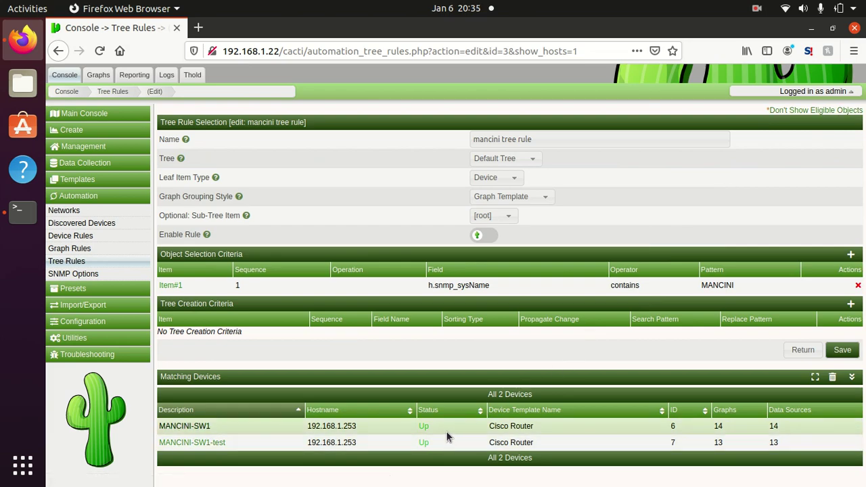
{"action": "left_click", "coordinate": [842, 352]}
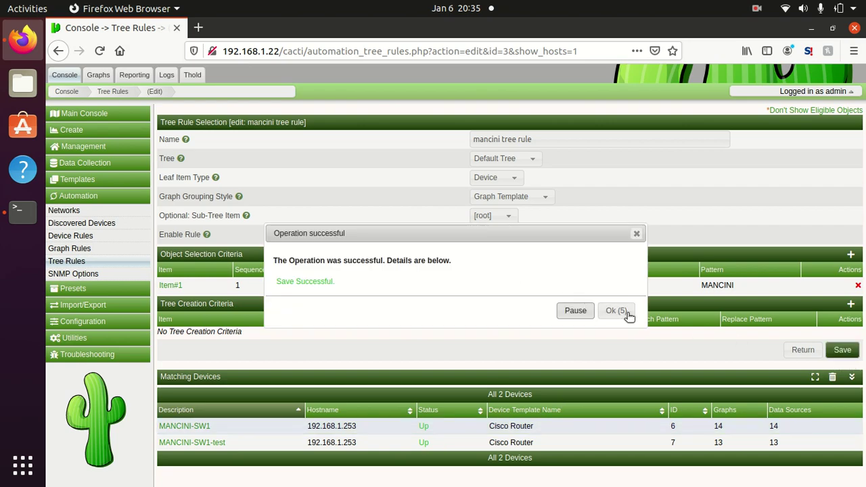
{"action": "left_click", "coordinate": [626, 312]}
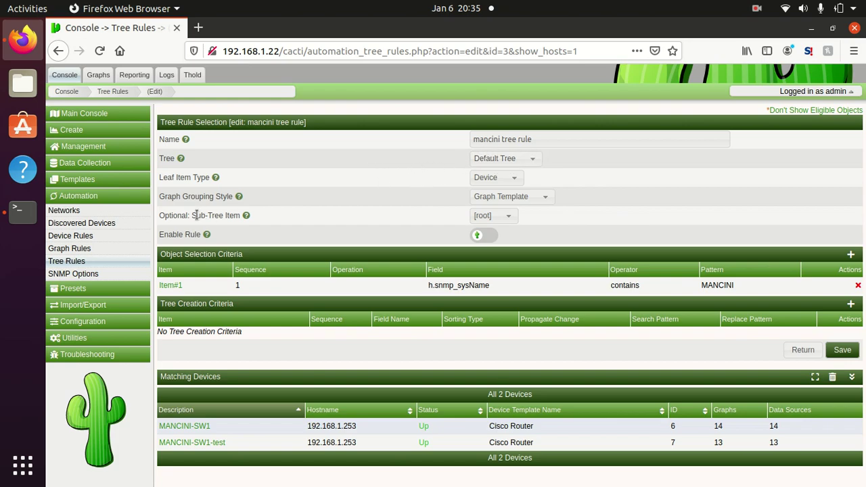
{"action": "left_click", "coordinate": [93, 146]}
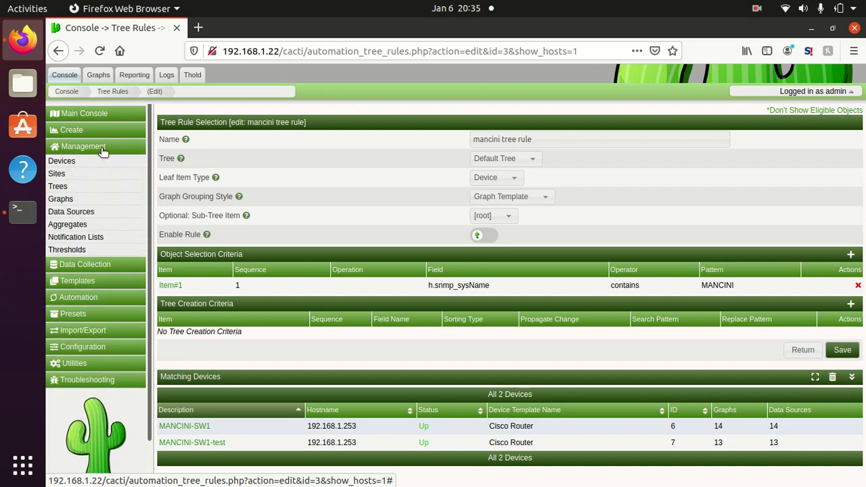
Step: Create a graph tree named mancini with Alphabetic Ordering sorting
{"action": "left_click", "coordinate": [73, 188]}
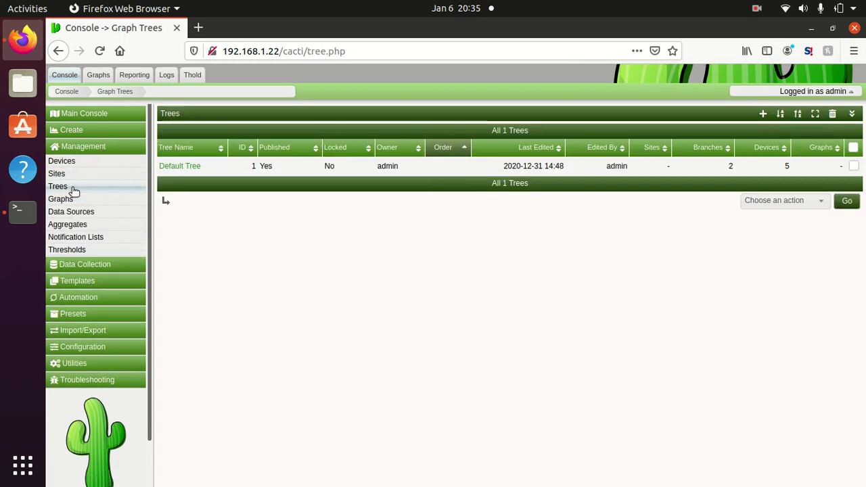
{"action": "left_click", "coordinate": [765, 115]}
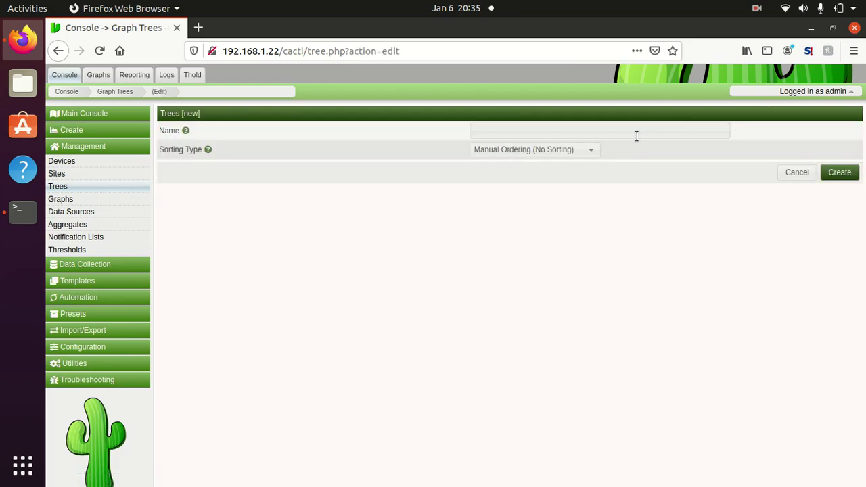
{"action": "type", "text": "mancini"}
{"action": "left_click", "coordinate": [572, 150]}
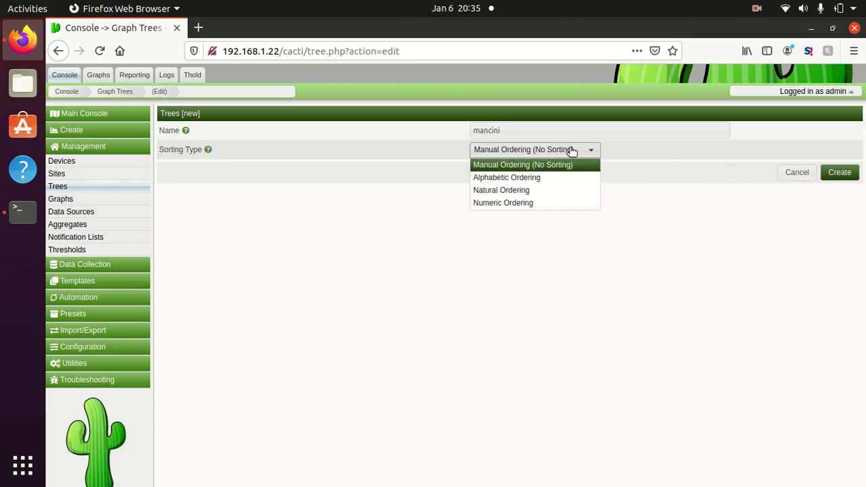
{"action": "left_click", "coordinate": [549, 180]}
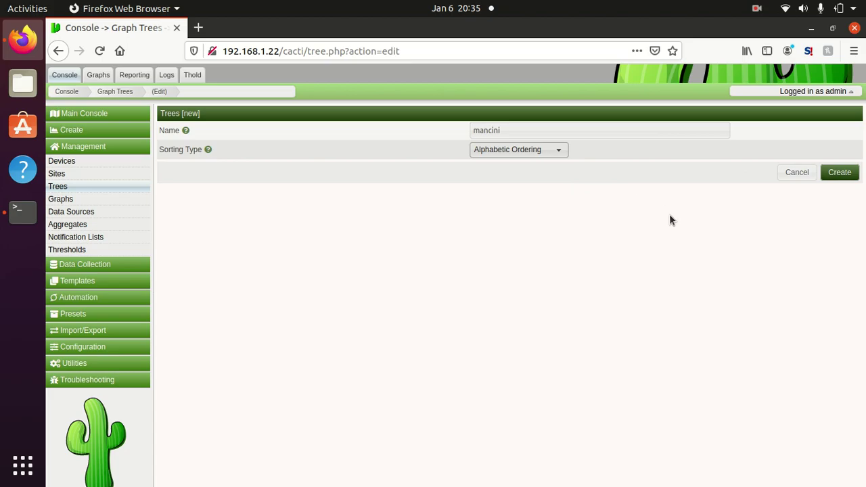
{"action": "left_click", "coordinate": [837, 173]}
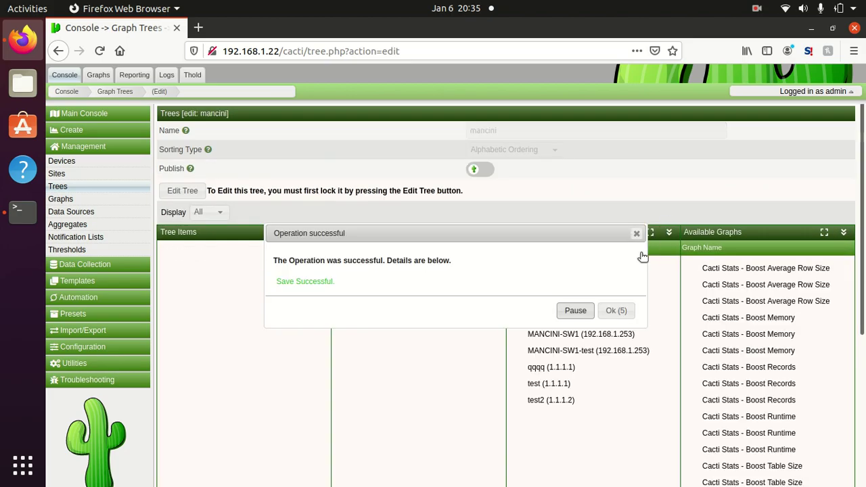
{"action": "left_click", "coordinate": [616, 312]}
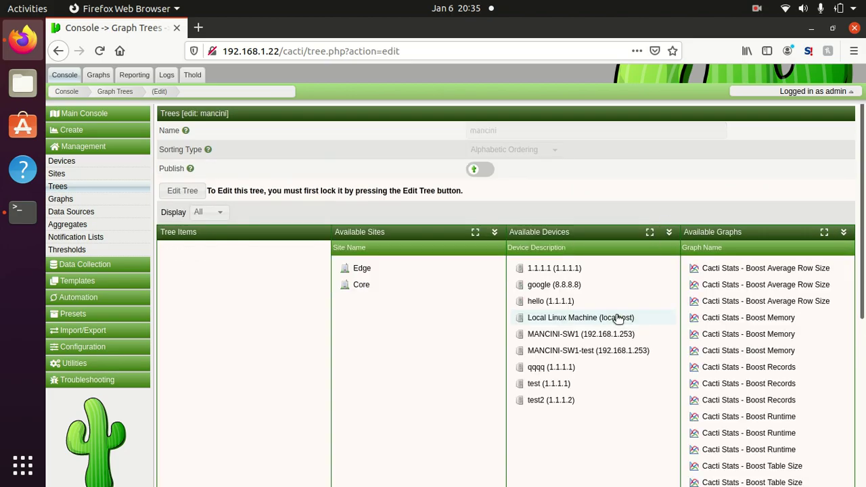
Step: Publish and save the mancini tree, finish editing, and show the Tree Rules list
{"action": "left_click", "coordinate": [195, 193]}
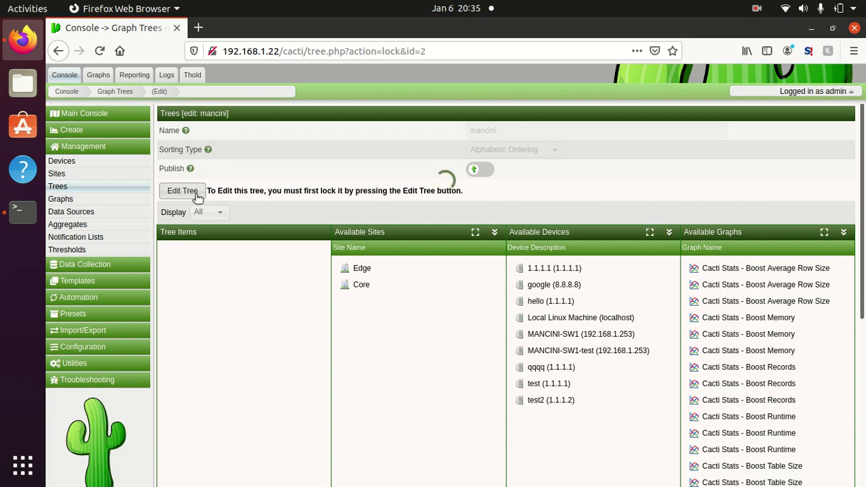
{"action": "left_click", "coordinate": [474, 166]}
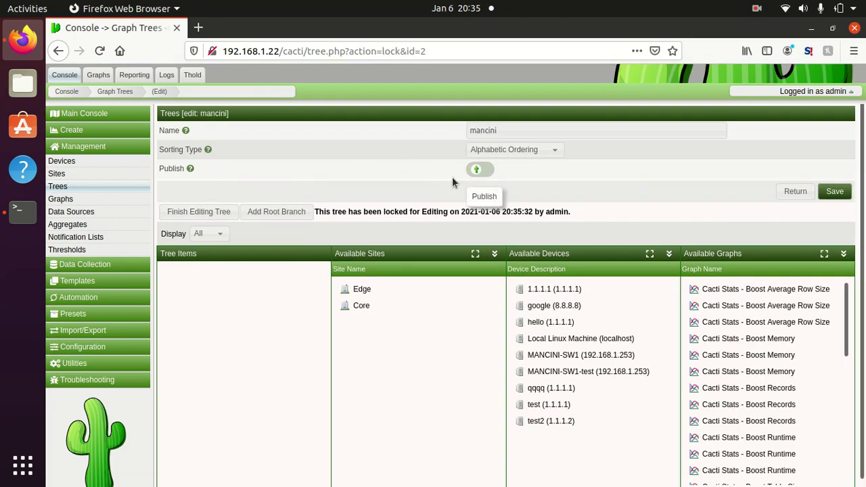
{"action": "left_click", "coordinate": [838, 195]}
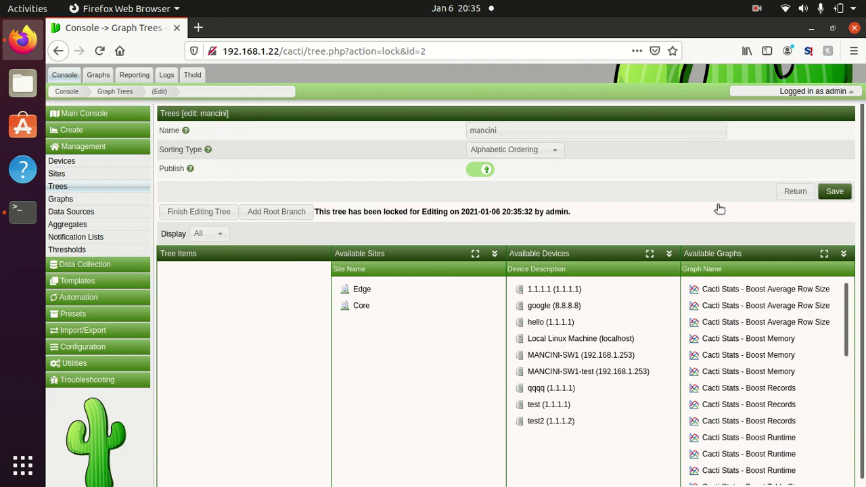
{"action": "left_click", "coordinate": [619, 309]}
{"action": "left_click", "coordinate": [217, 215]}
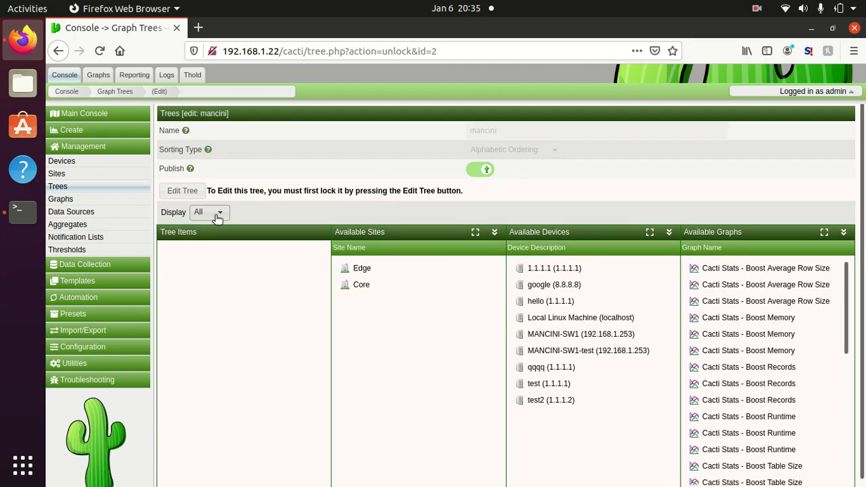
{"action": "left_click", "coordinate": [82, 302]}
{"action": "left_click", "coordinate": [75, 265]}
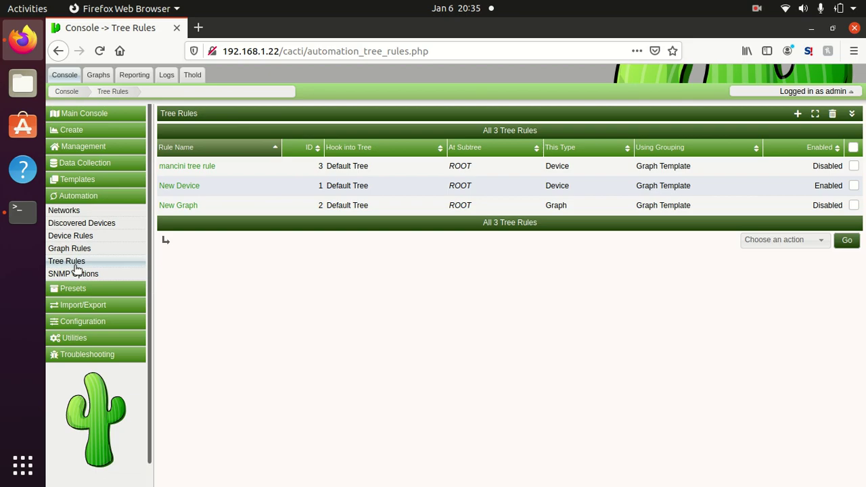
Step: Change the mancini tree rule's target Tree from Default Tree to mancini
{"action": "left_click", "coordinate": [202, 167]}
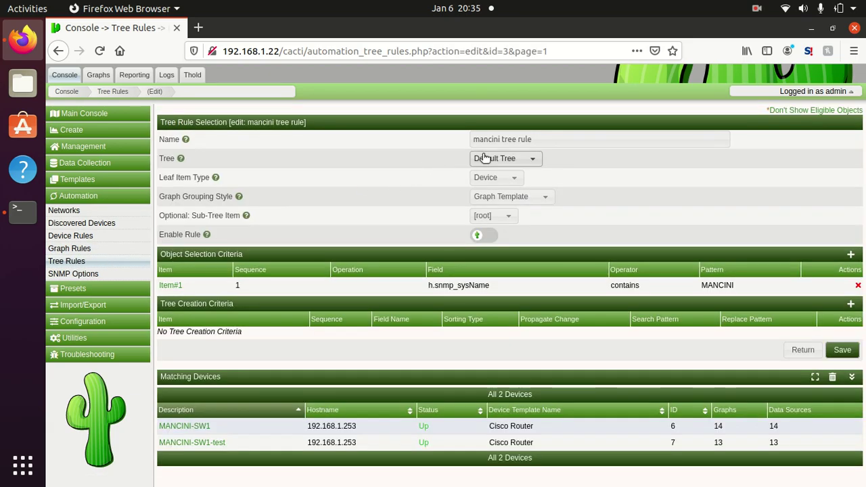
{"action": "left_click", "coordinate": [483, 158]}
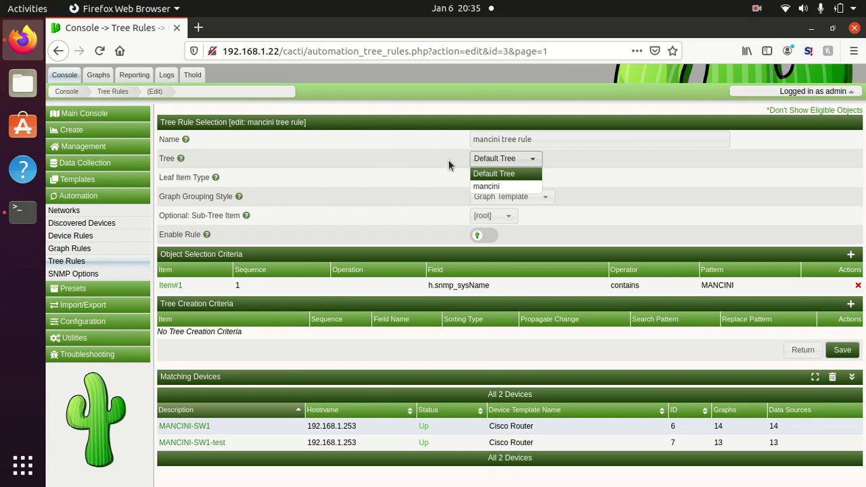
{"action": "left_click", "coordinate": [479, 186]}
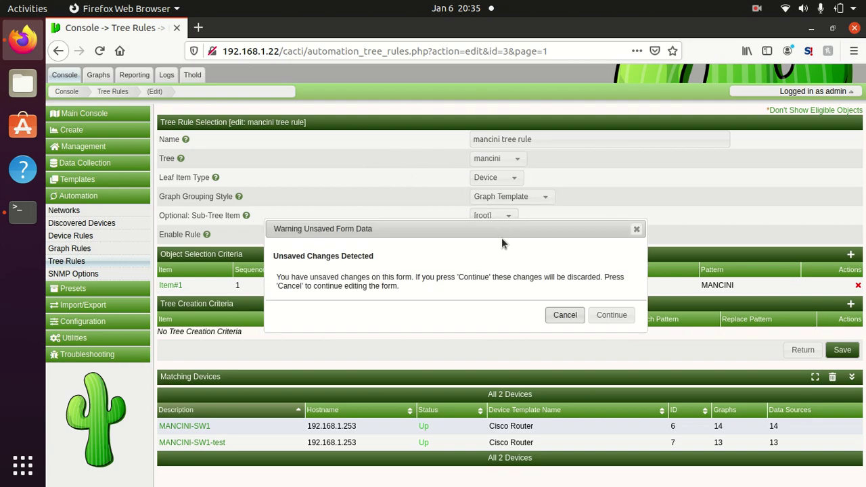
Step: Confirm and save the mancini target, switch Enable Rule on, and save the rule again
{"action": "left_click", "coordinate": [607, 318]}
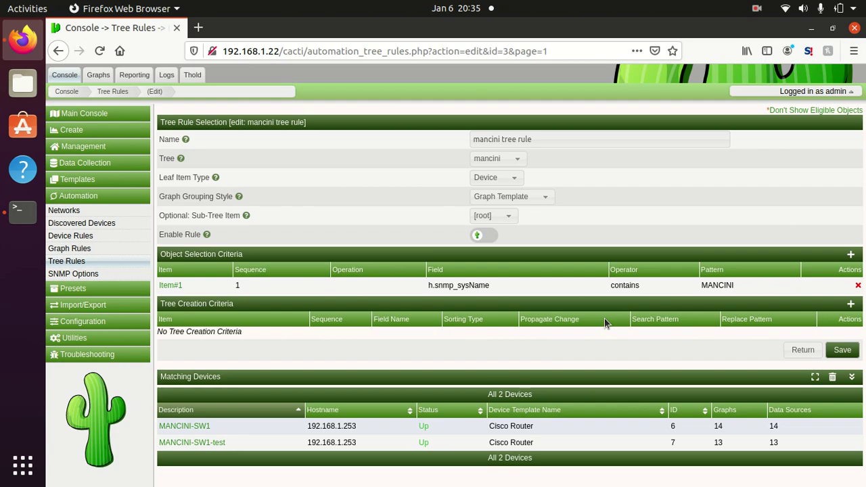
{"action": "left_click", "coordinate": [837, 350]}
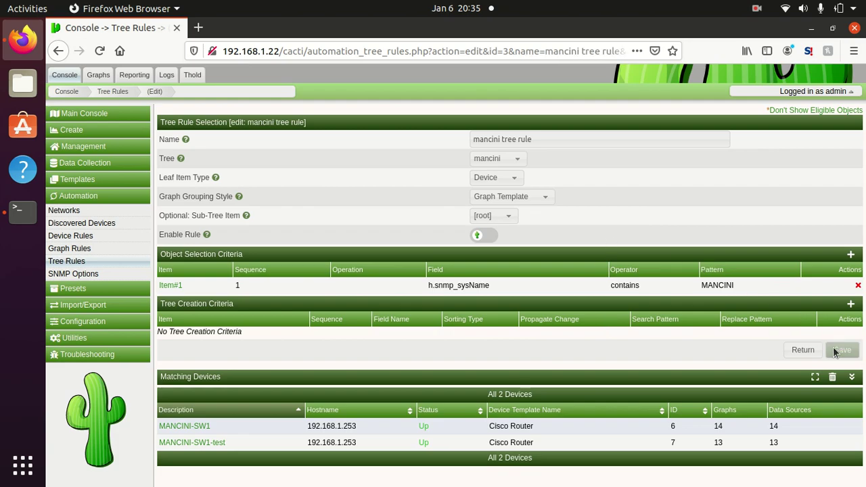
{"action": "left_click", "coordinate": [620, 308]}
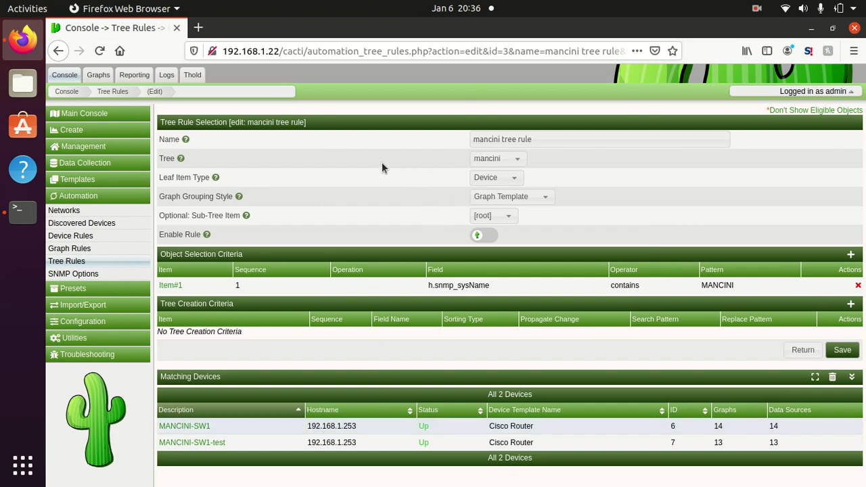
{"action": "left_click", "coordinate": [484, 235]}
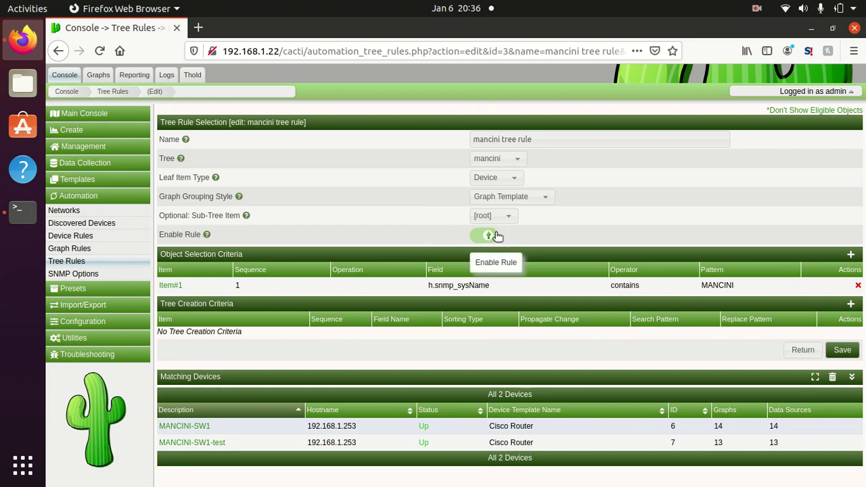
{"action": "left_click", "coordinate": [842, 349]}
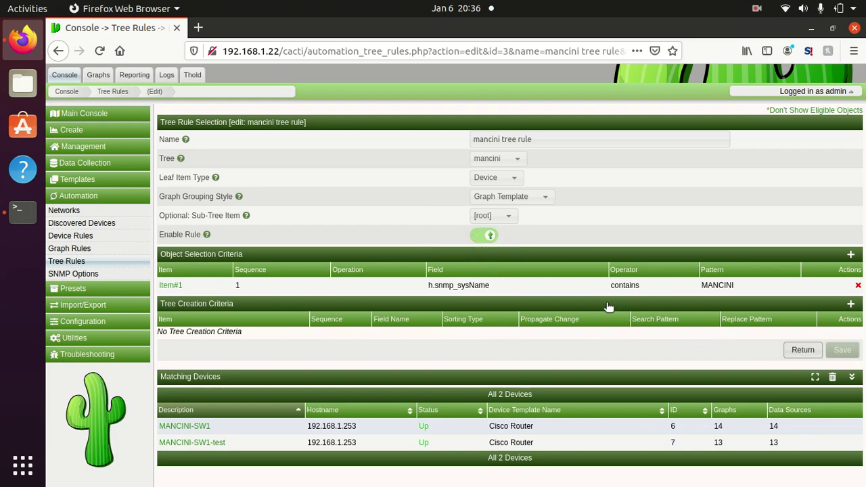
{"action": "left_click", "coordinate": [625, 313]}
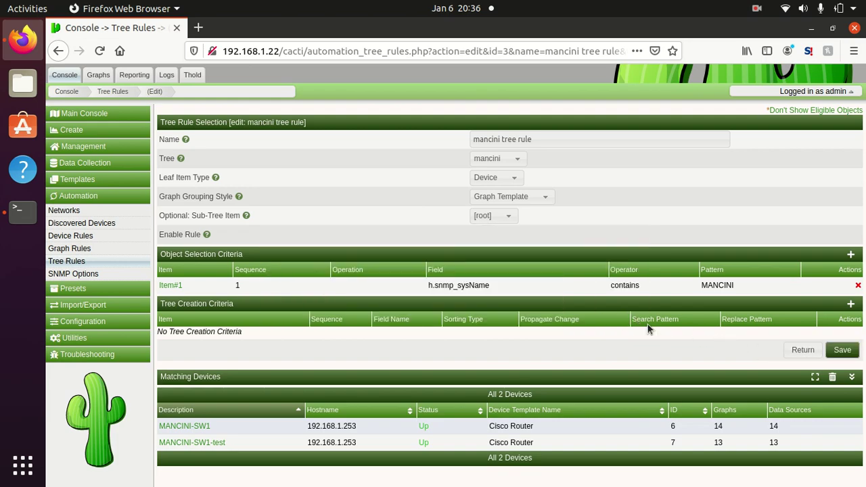
{"action": "left_click", "coordinate": [846, 350]}
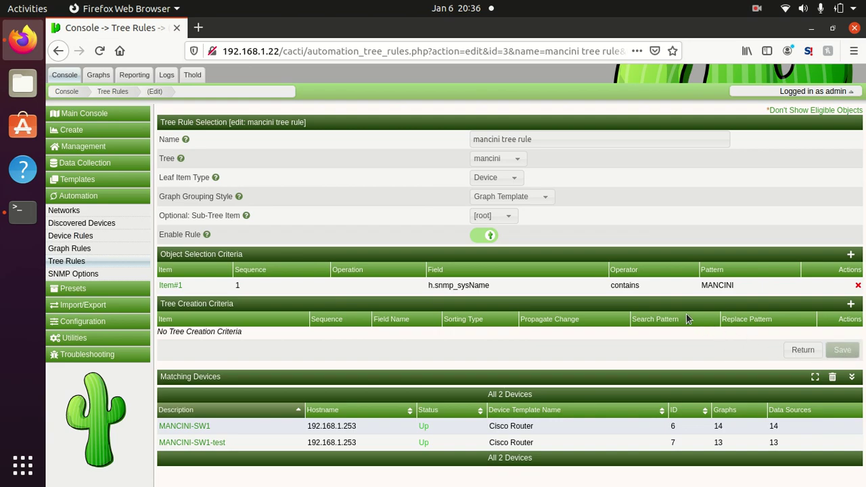
{"action": "left_click", "coordinate": [612, 312]}
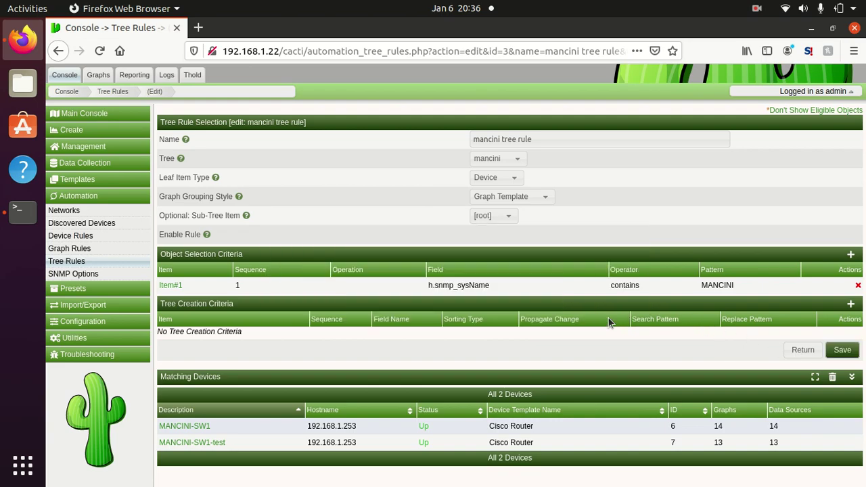
Step: Review the Graph Rules and Tree Rules lists, ending on the Device Automation Templates list
{"action": "left_click", "coordinate": [68, 249]}
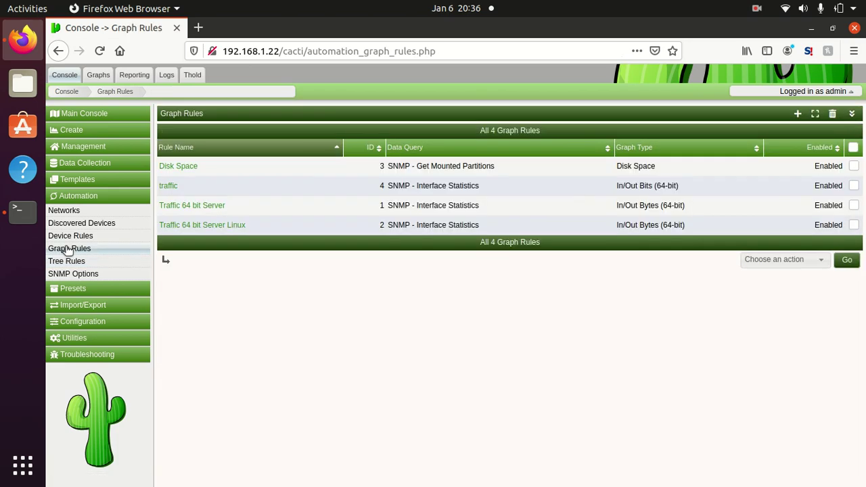
{"action": "left_click", "coordinate": [70, 262]}
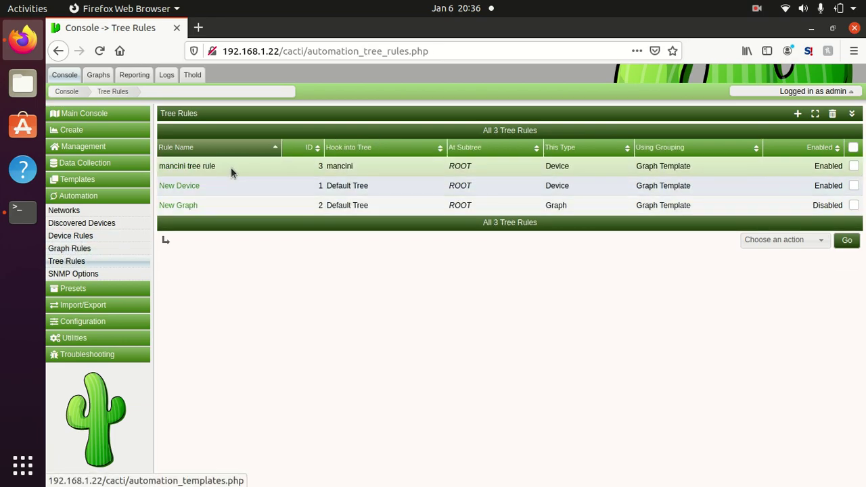
{"action": "left_click", "coordinate": [95, 250]}
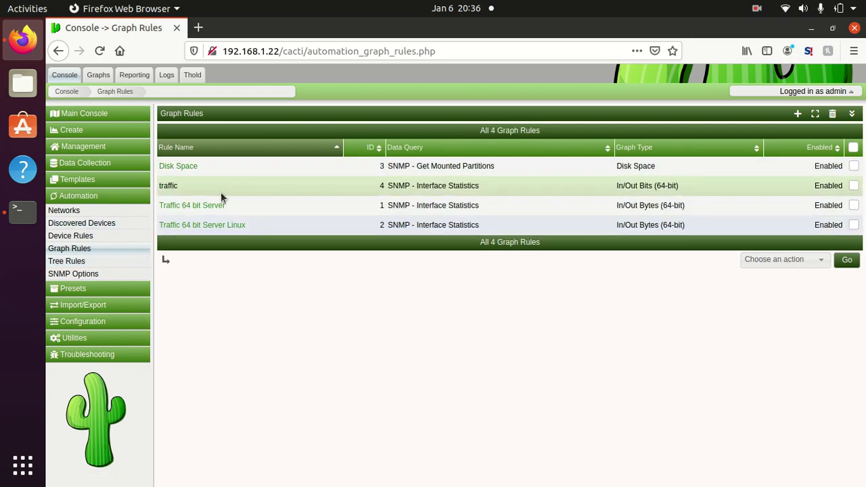
{"action": "left_click", "coordinate": [88, 243]}
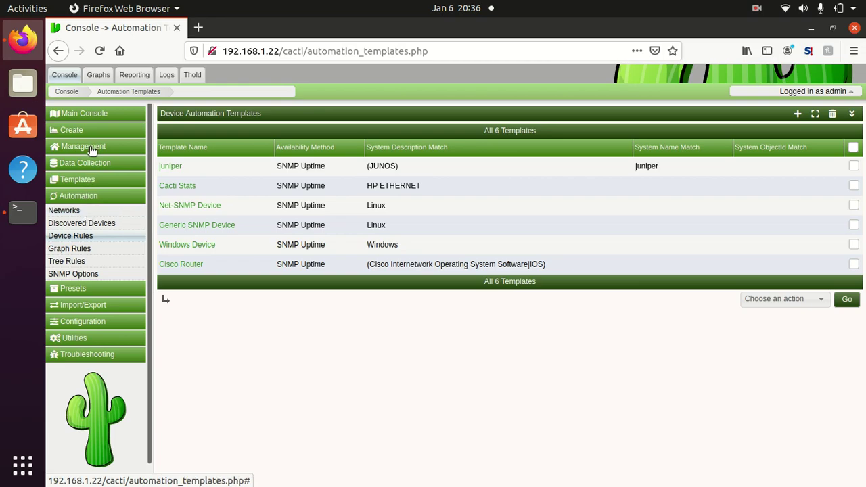
Step: Run Discover Now on the Test Network from the Automation Networks list
{"action": "left_click", "coordinate": [73, 212]}
{"action": "left_click", "coordinate": [309, 168]}
{"action": "left_click", "coordinate": [783, 201]}
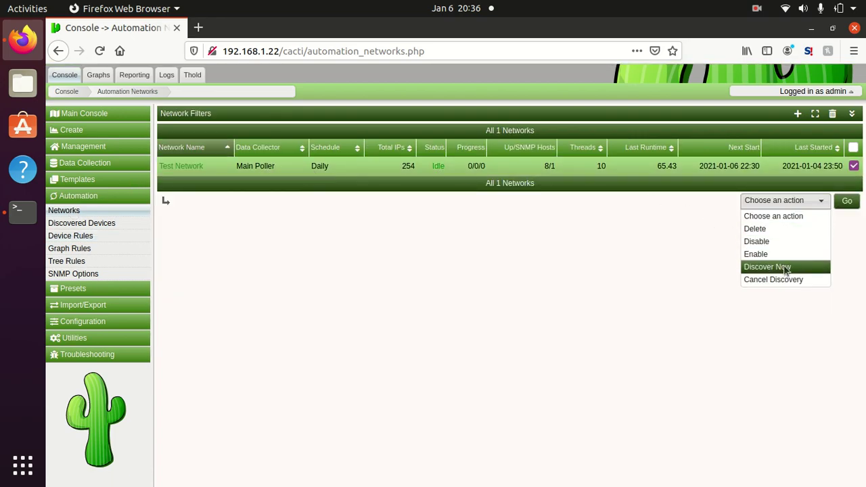
{"action": "left_click", "coordinate": [786, 267]}
{"action": "left_click", "coordinate": [847, 201]}
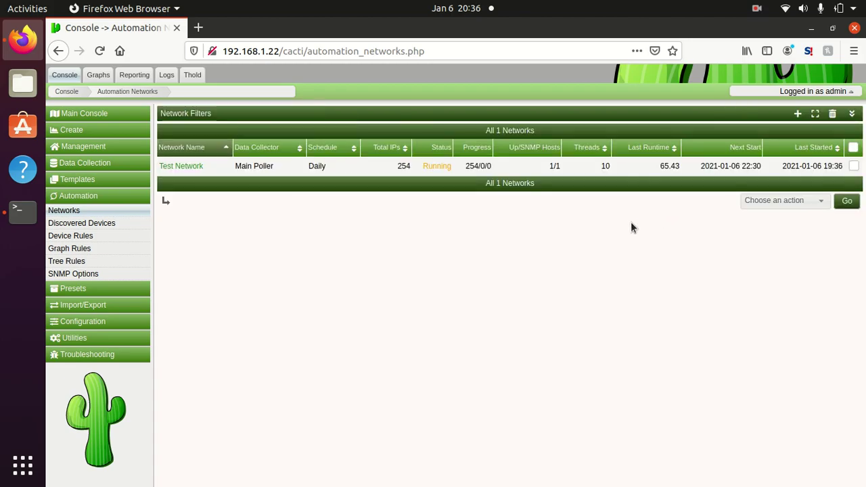
Step: Refresh the networks table repeatedly to track discovery progress, then view the Cacti log
{"action": "left_click", "coordinate": [344, 115]}
{"action": "left_click", "coordinate": [557, 134]}
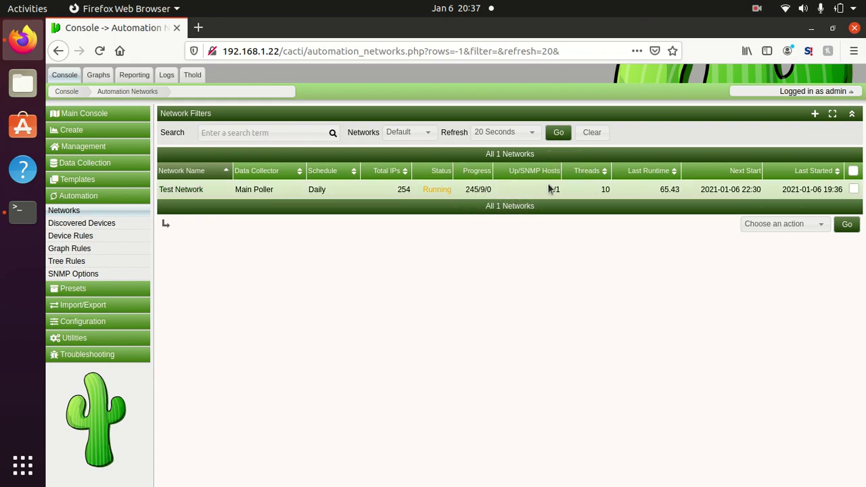
{"action": "left_click", "coordinate": [558, 133]}
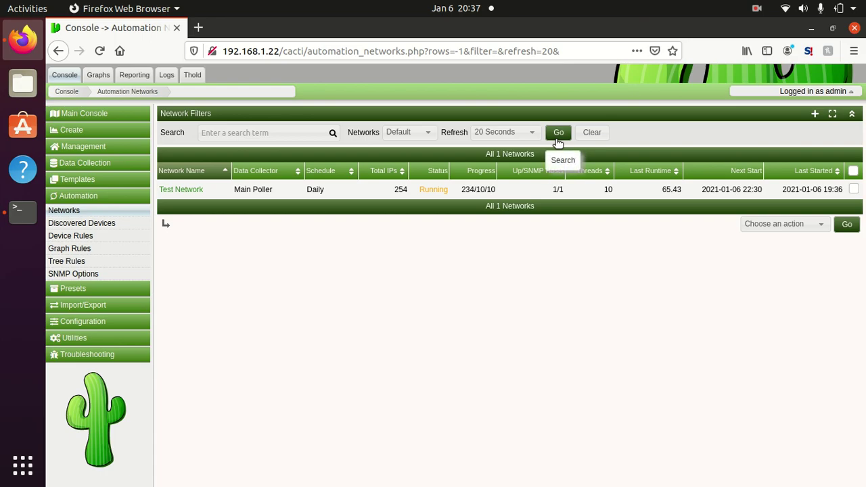
{"action": "left_click", "coordinate": [558, 132]}
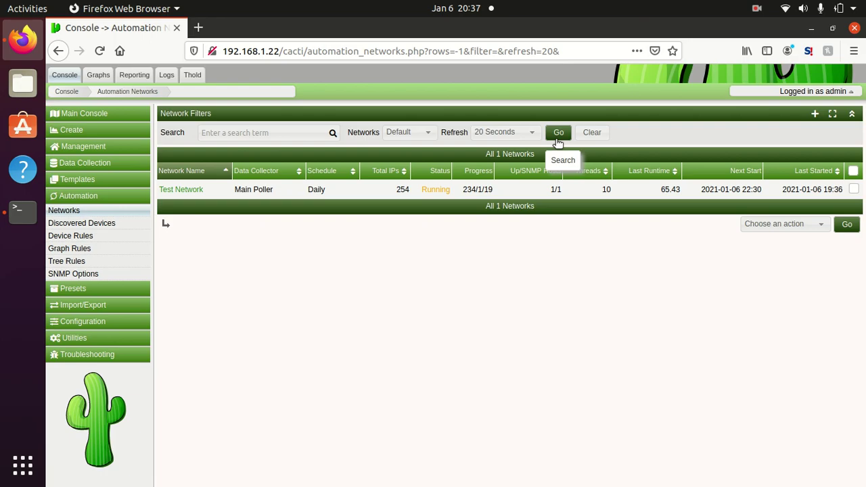
{"action": "left_click", "coordinate": [558, 134]}
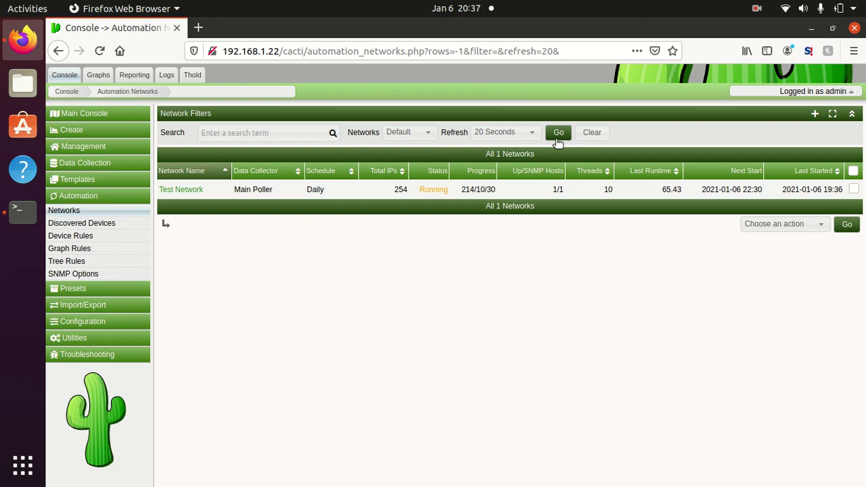
{"action": "left_click", "coordinate": [559, 134]}
{"action": "left_click", "coordinate": [558, 134]}
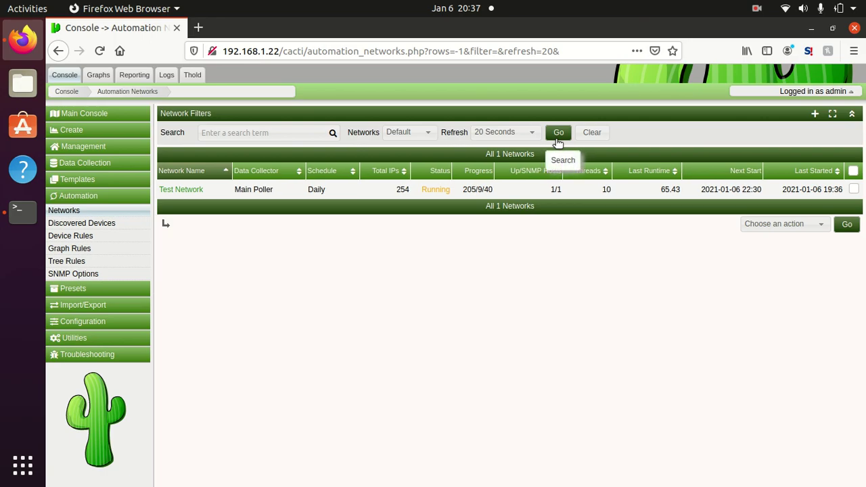
{"action": "left_click", "coordinate": [557, 135]}
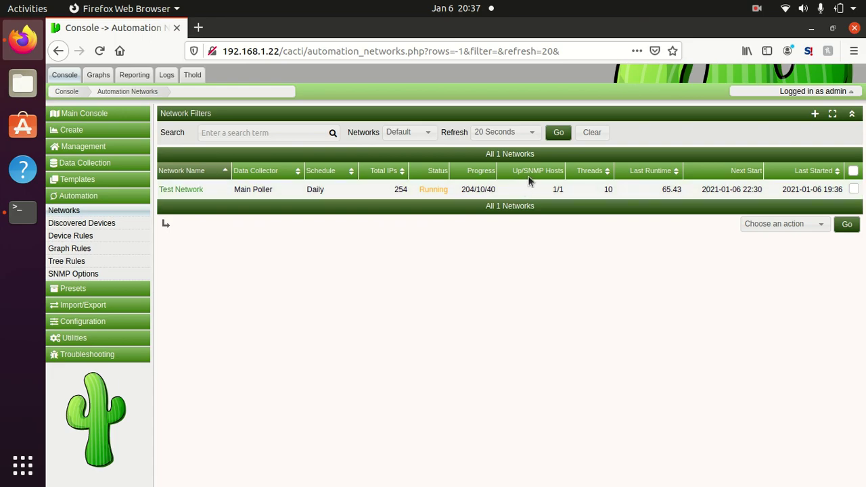
{"action": "left_click", "coordinate": [560, 138]}
{"action": "left_click", "coordinate": [167, 75]}
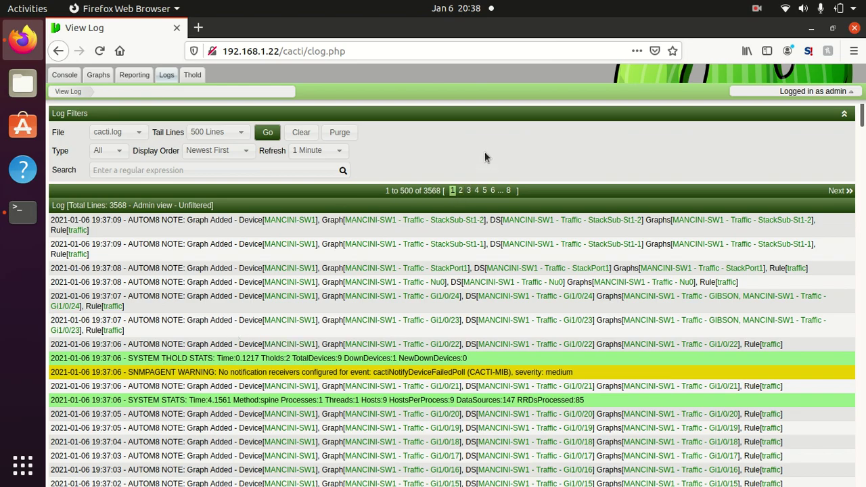
Step: Scroll through the MANCINI-SW1 'Graph Added' entries in cacti.log and reload it to 3571 lines
{"action": "scroll", "coordinate": [485, 157], "scroll_direction": "down", "scroll_amount": 5}
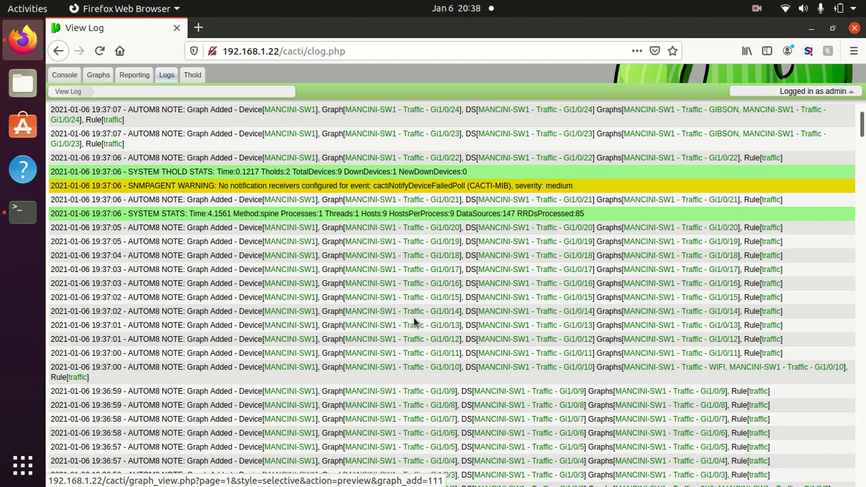
{"action": "scroll", "coordinate": [416, 323], "scroll_direction": "down", "scroll_amount": 5}
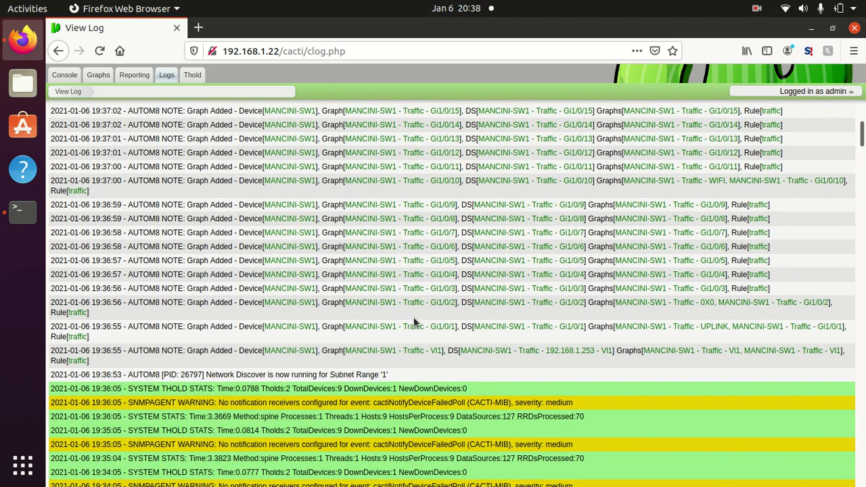
{"action": "scroll", "coordinate": [415, 322], "scroll_direction": "up", "scroll_amount": 5}
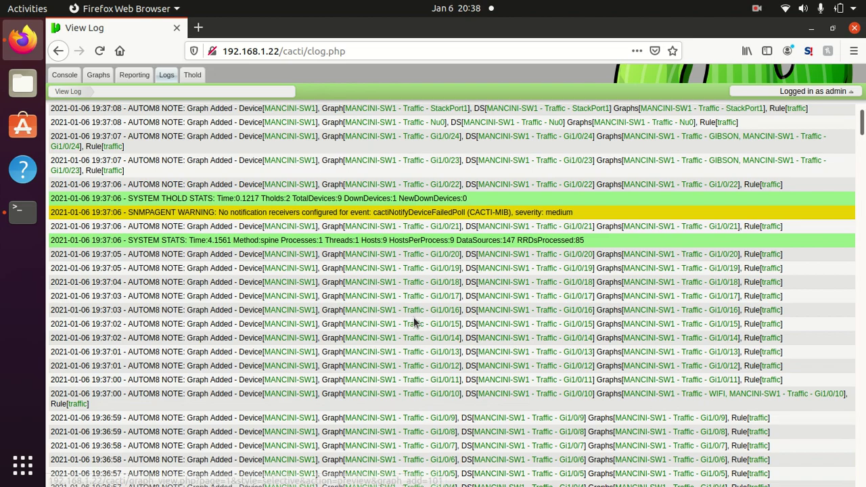
{"action": "scroll", "coordinate": [416, 323], "scroll_direction": "up", "scroll_amount": 1}
{"action": "scroll", "coordinate": [416, 323], "scroll_direction": "down", "scroll_amount": 2}
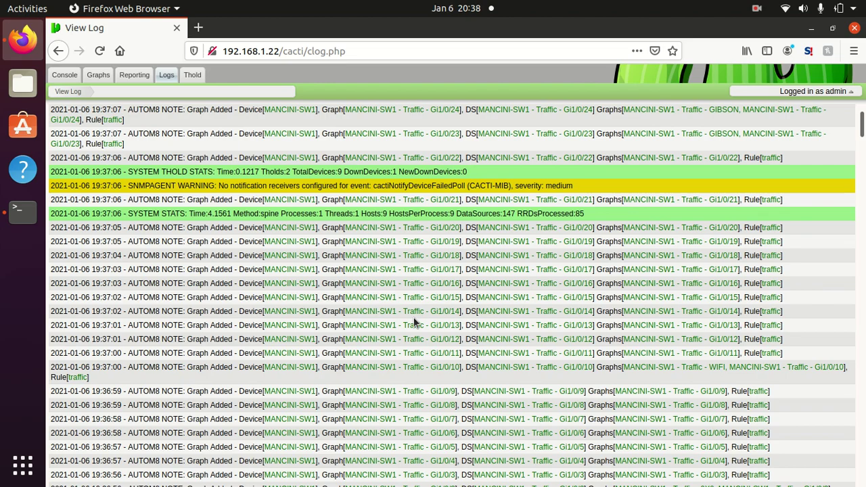
{"action": "scroll", "coordinate": [414, 322], "scroll_direction": "down", "scroll_amount": 3}
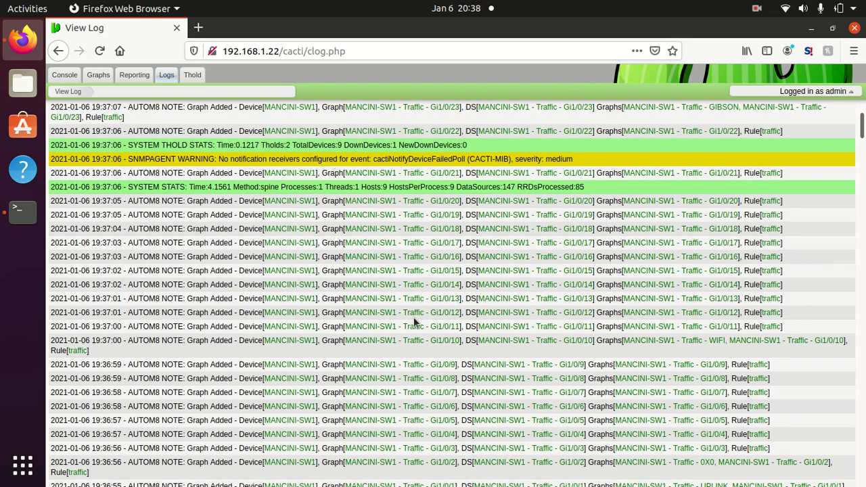
{"action": "scroll", "coordinate": [413, 323], "scroll_direction": "up", "scroll_amount": 6}
{"action": "scroll", "coordinate": [414, 322], "scroll_direction": "up", "scroll_amount": 2}
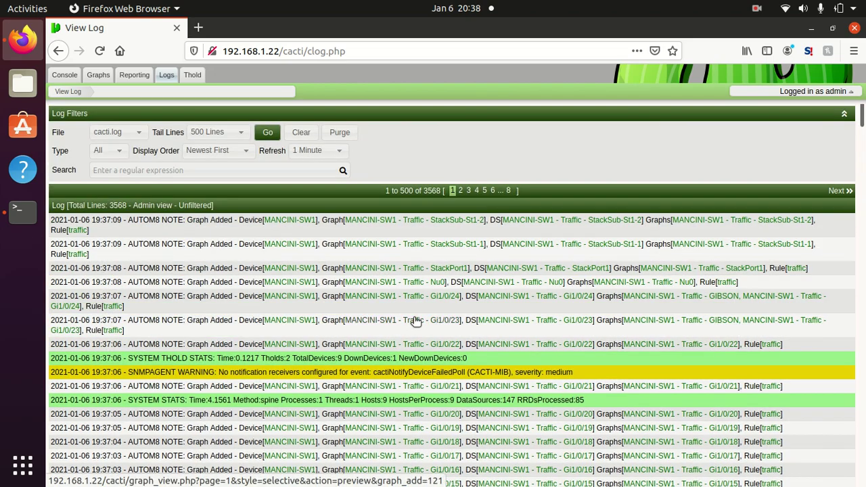
{"action": "left_click", "coordinate": [268, 132]}
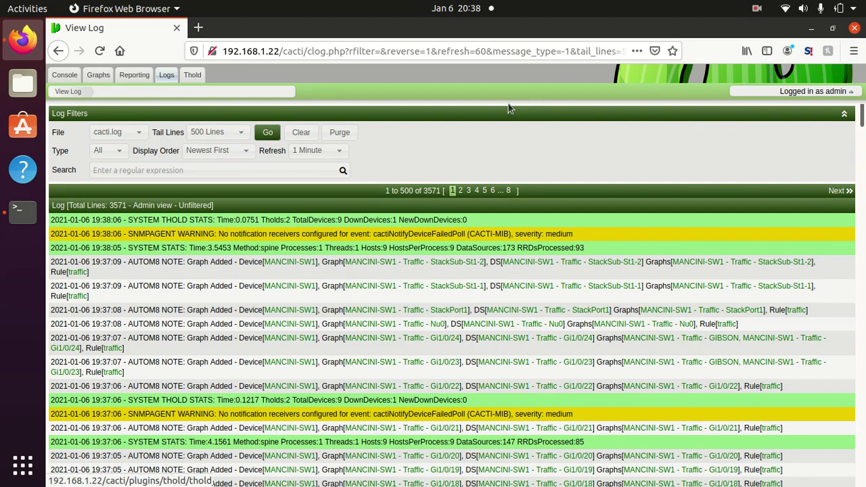
Step: Browse MANCINI-SW1's graphs in the graph tree view, toggling the tree pane and Local branch
{"action": "left_click", "coordinate": [98, 75]}
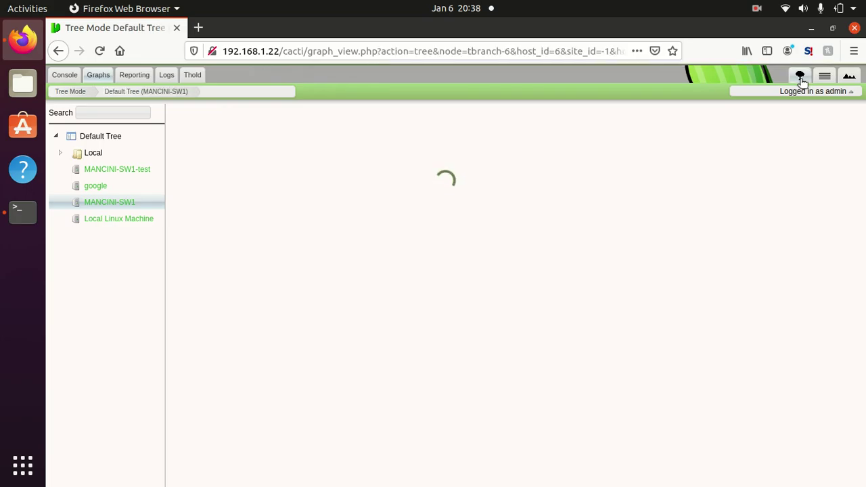
{"action": "left_click", "coordinate": [801, 77]}
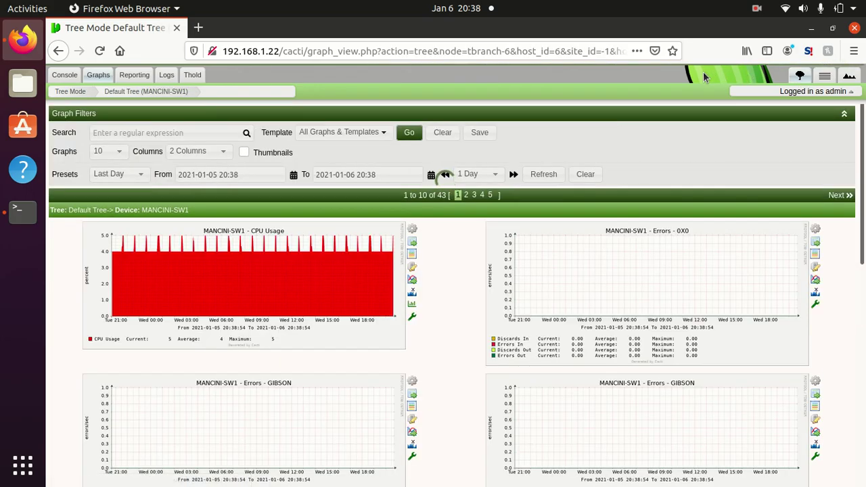
{"action": "left_click", "coordinate": [801, 76]}
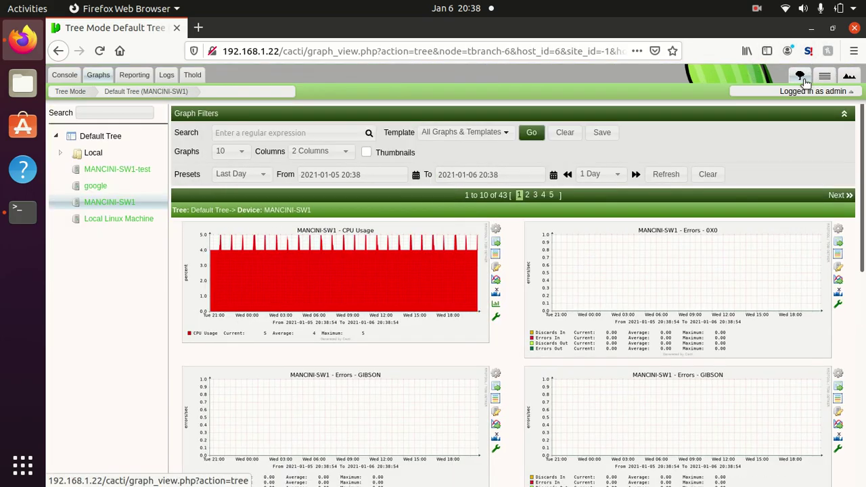
{"action": "left_click", "coordinate": [60, 154]}
{"action": "left_click", "coordinate": [61, 154]}
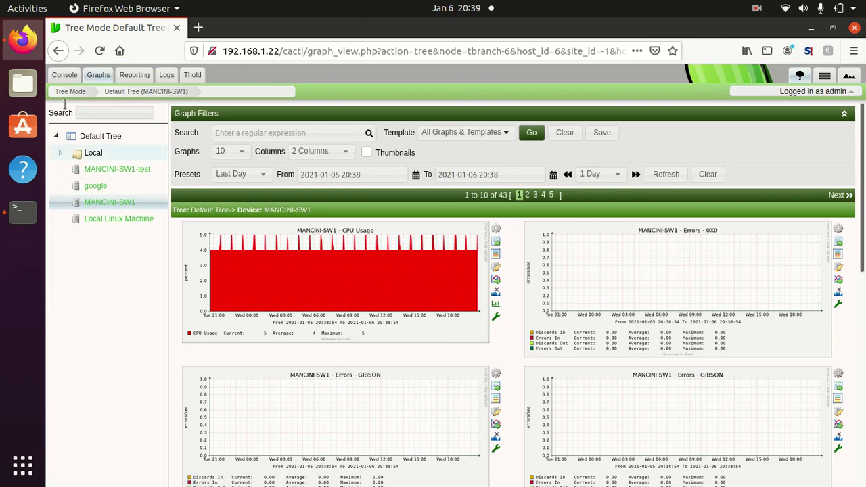
Step: Return to the console's graph trees list, then the Automation Networks list
{"action": "left_click", "coordinate": [64, 75]}
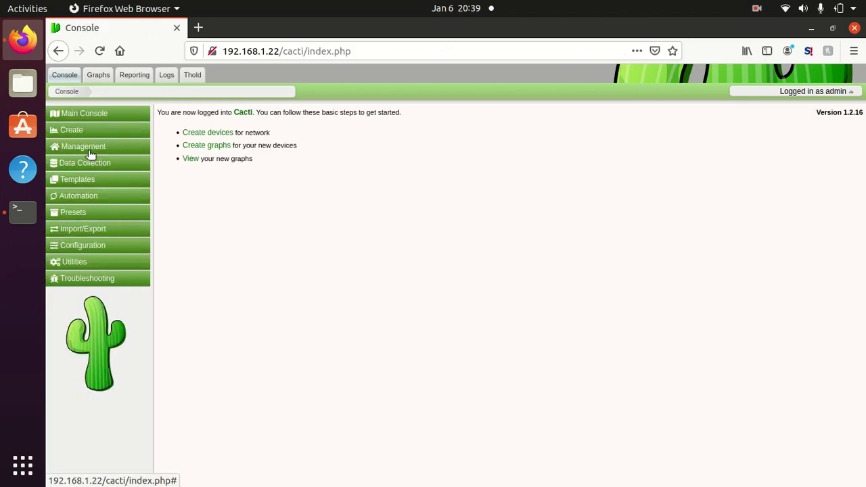
{"action": "left_click", "coordinate": [89, 150]}
{"action": "left_click", "coordinate": [72, 189]}
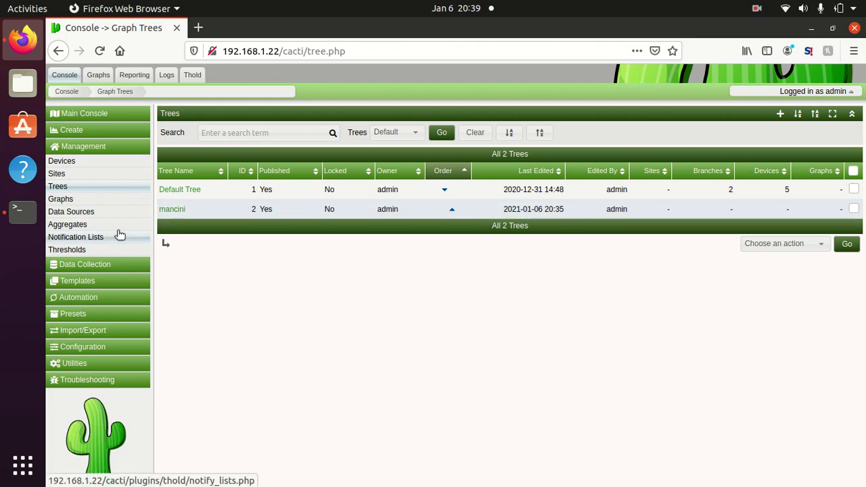
{"action": "left_click", "coordinate": [76, 298]}
{"action": "left_click", "coordinate": [67, 212]}
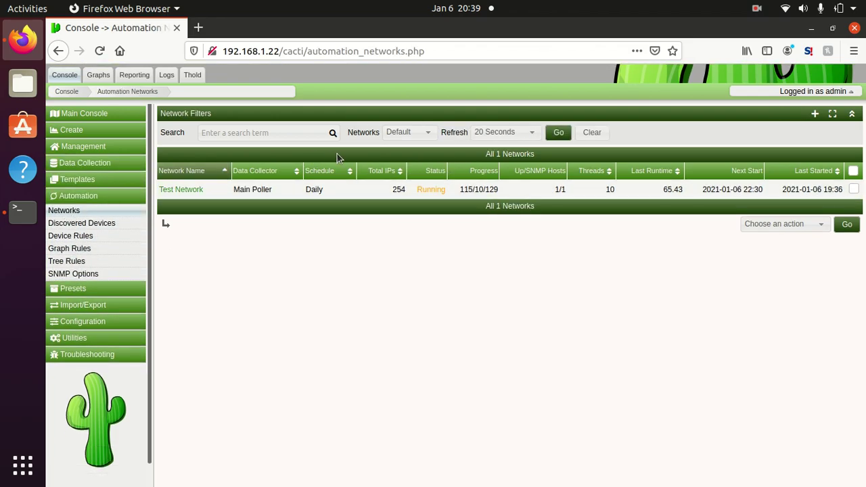
Step: Refresh the networks list repeatedly until Test Network's progress reads 84/10/160
{"action": "left_click", "coordinate": [560, 134]}
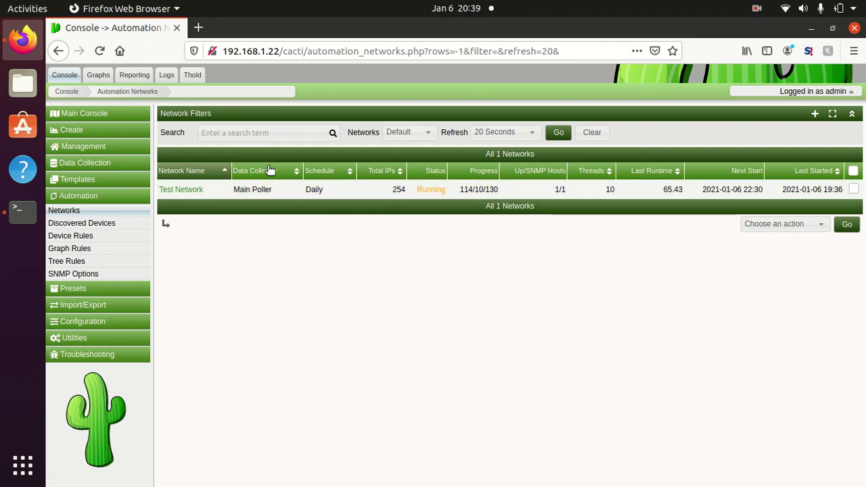
{"action": "left_click", "coordinate": [555, 133]}
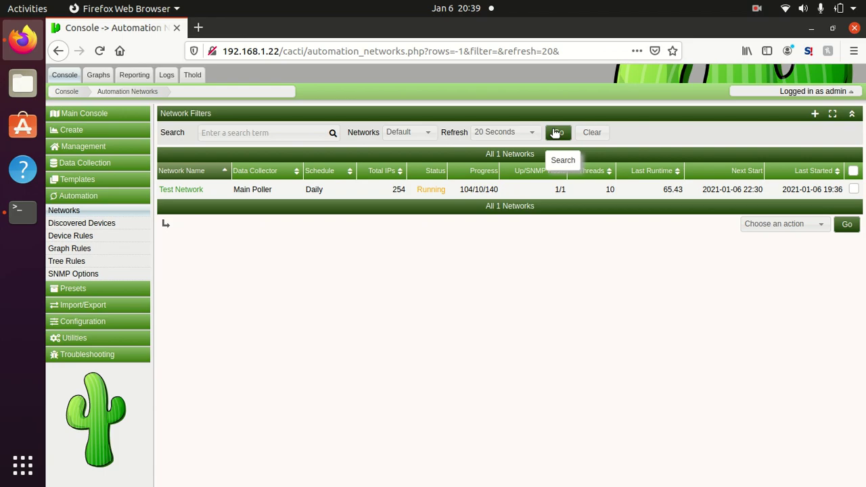
{"action": "left_click", "coordinate": [555, 132]}
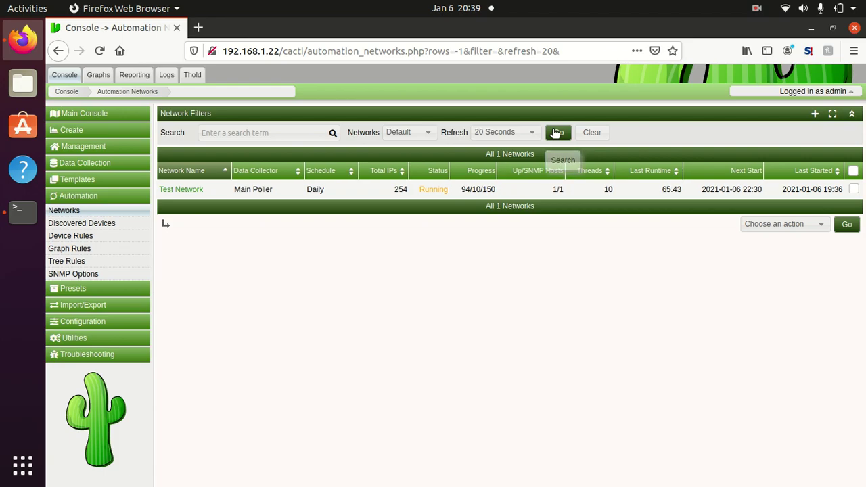
{"action": "left_click", "coordinate": [555, 132]}
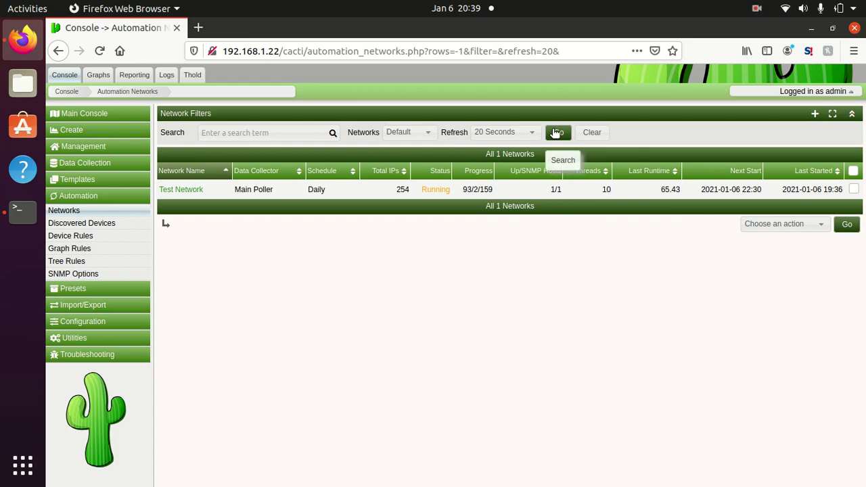
{"action": "left_click", "coordinate": [555, 133]}
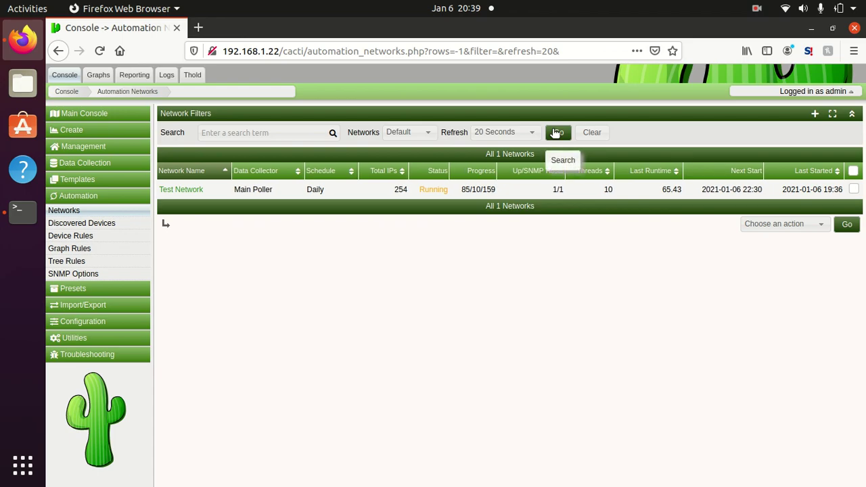
{"action": "left_click", "coordinate": [555, 132]}
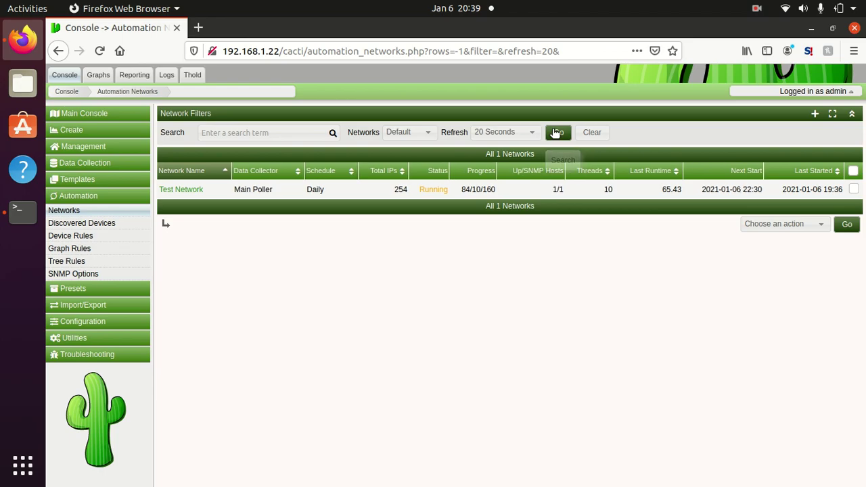
{"action": "left_click", "coordinate": [555, 132]}
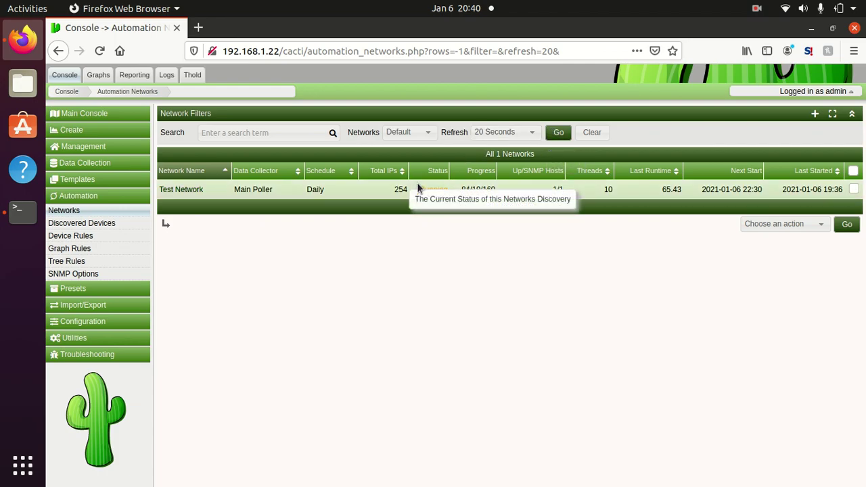
{"action": "left_click", "coordinate": [97, 151]}
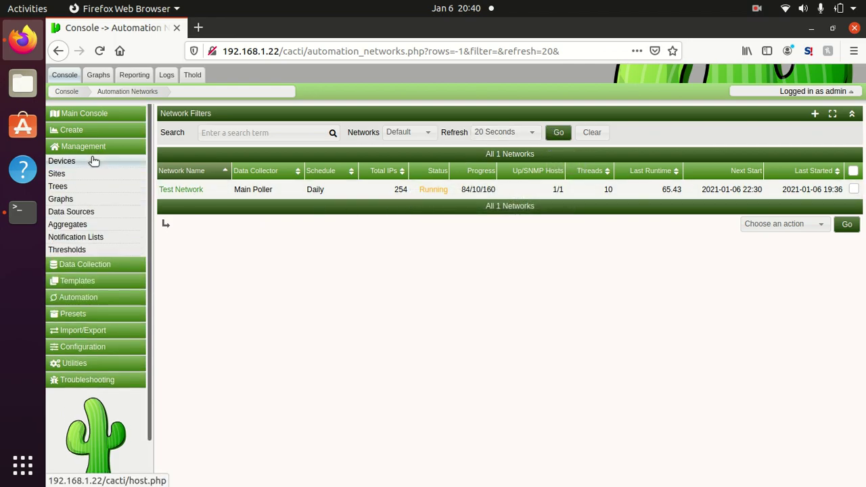
Step: Show the device list and select MANCINI-SW1 and MANCINI-SW1-test for a bulk action
{"action": "left_click", "coordinate": [94, 159]}
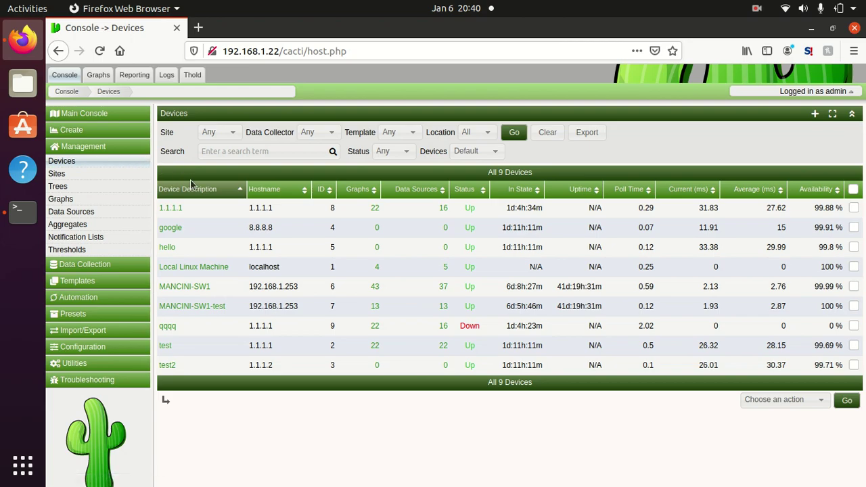
{"action": "left_click", "coordinate": [349, 287]}
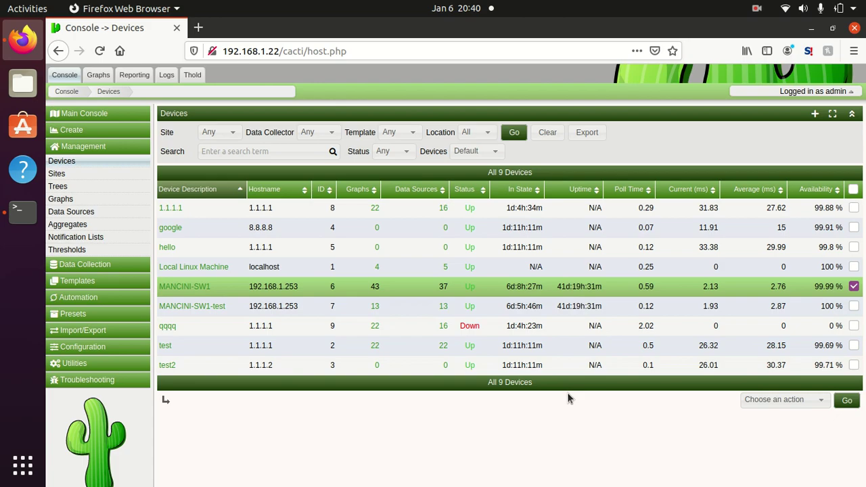
{"action": "left_click", "coordinate": [428, 305]}
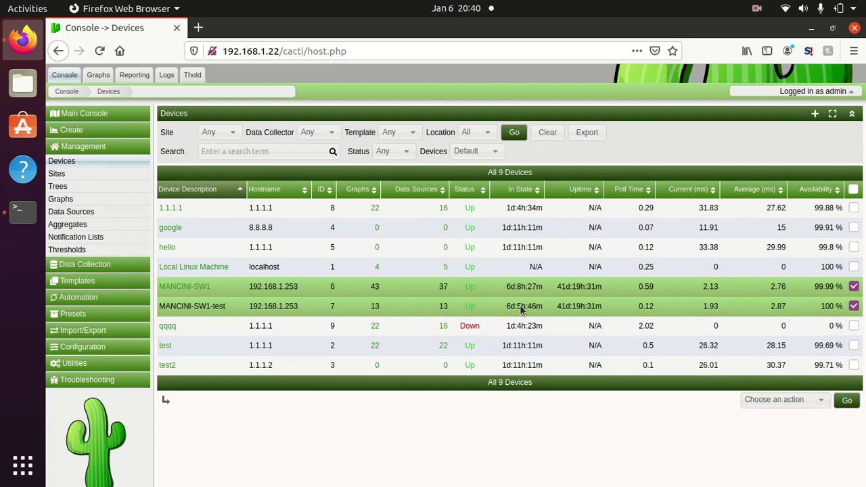
Step: Run 'Apply Automation Rules' on MANCINI-SW1 and MANCINI-SW1-test and dismiss the result message
{"action": "left_click", "coordinate": [787, 401]}
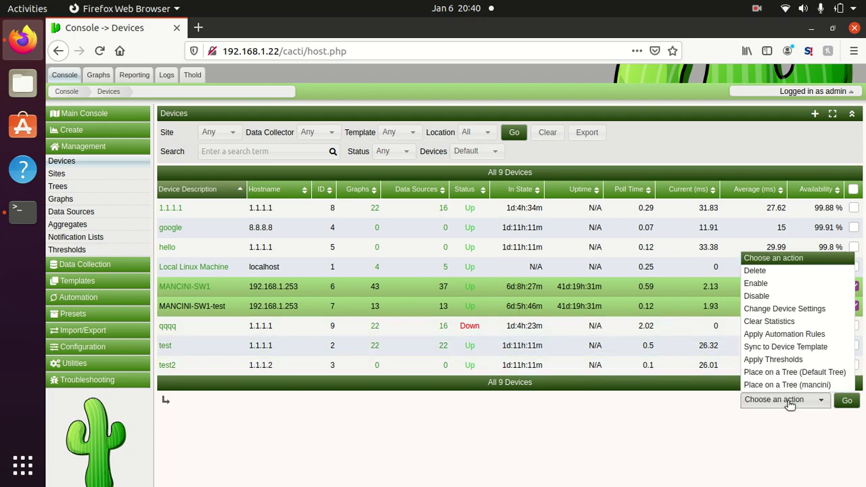
{"action": "left_click", "coordinate": [797, 336]}
{"action": "left_click", "coordinate": [847, 401]}
{"action": "left_click", "coordinate": [700, 185]}
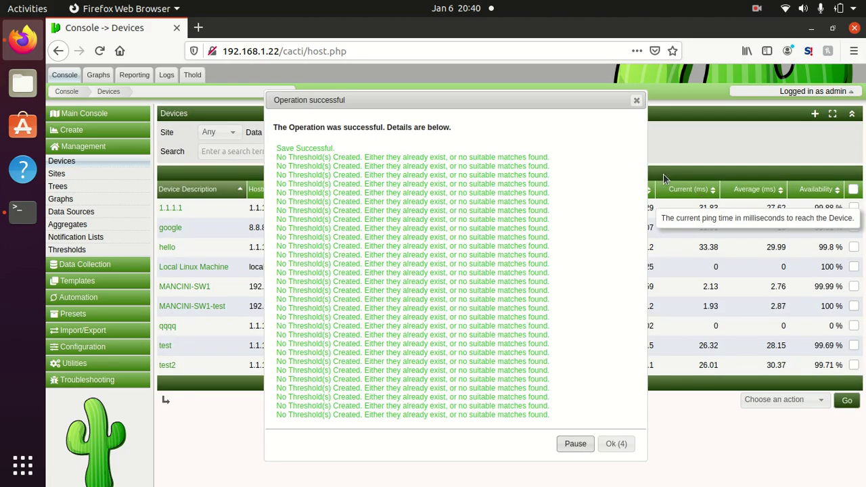
{"action": "left_click_drag", "start_coordinate": [433, 175], "coordinate": [458, 443]}
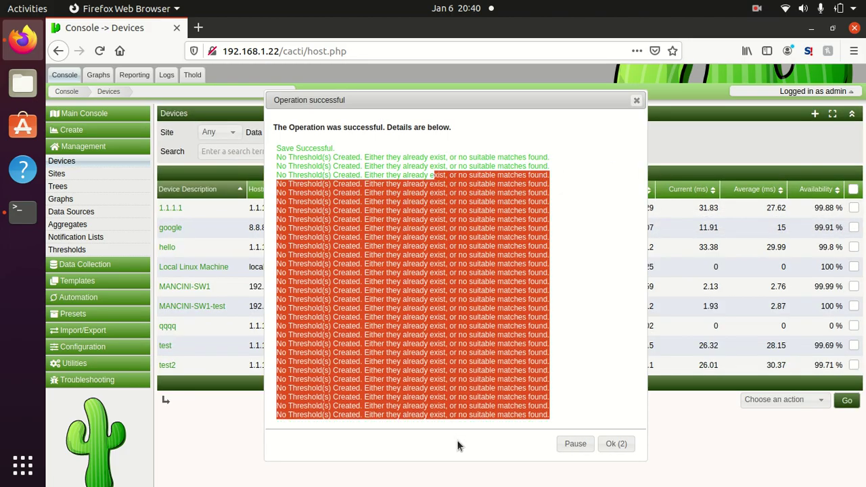
{"action": "left_click", "coordinate": [611, 443]}
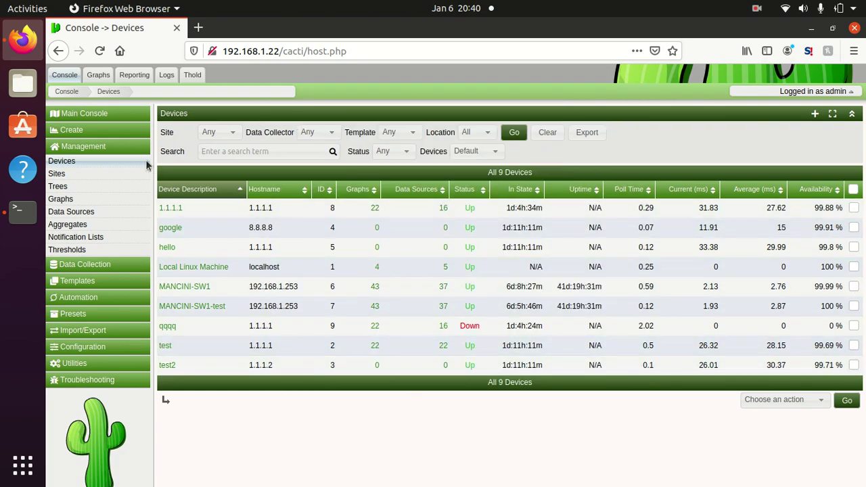
Step: Expand the mancini graph tree and show the graphs for MANCINI-SW1, then MANCINI-SW1-test
{"action": "left_click", "coordinate": [97, 74]}
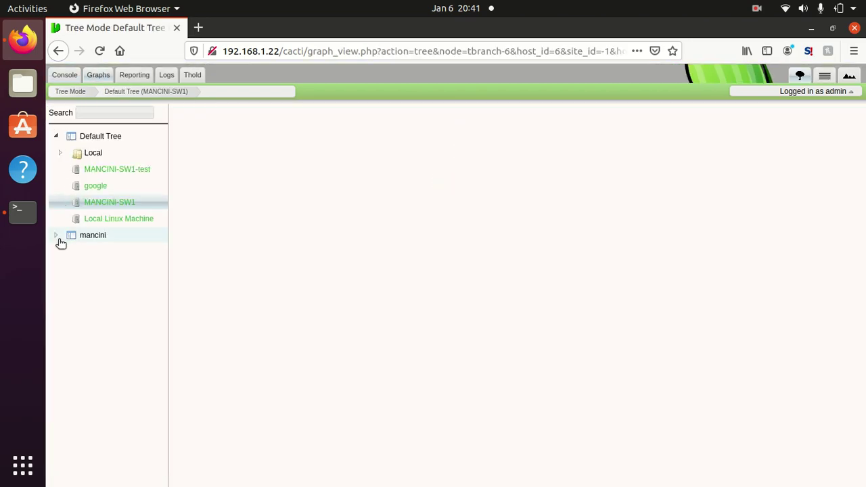
{"action": "left_click", "coordinate": [56, 235]}
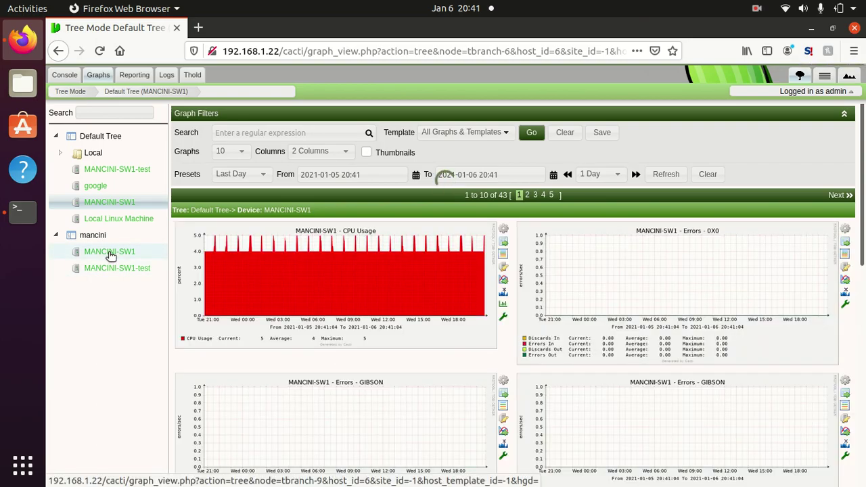
{"action": "left_click", "coordinate": [111, 251]}
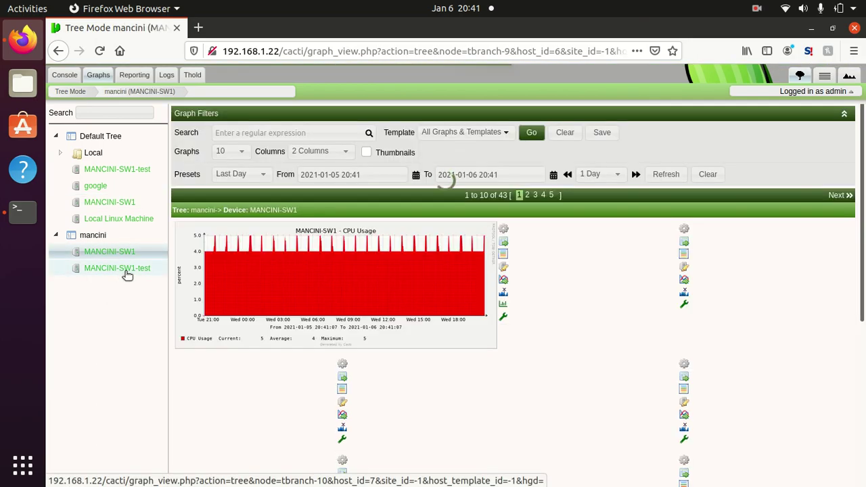
{"action": "left_click", "coordinate": [128, 272]}
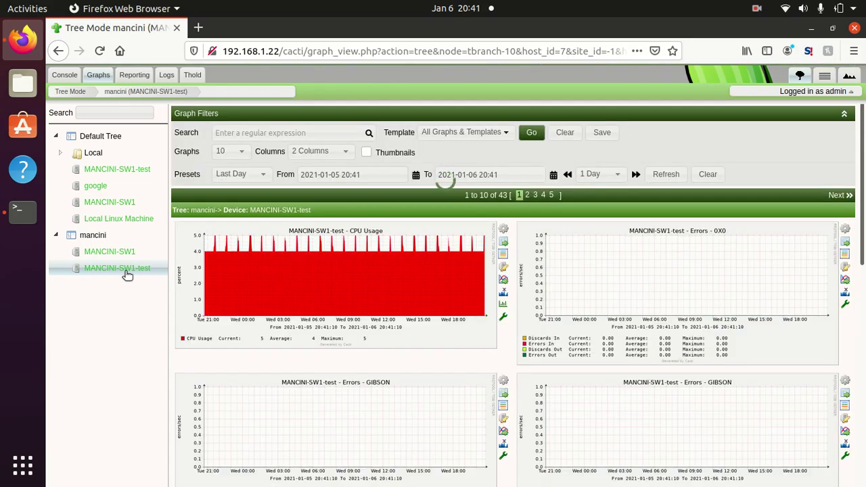
Step: Page through MANCINI-SW1-test's graphs (last, third, second pages), then return to MANCINI-SW1
{"action": "left_click", "coordinate": [553, 195]}
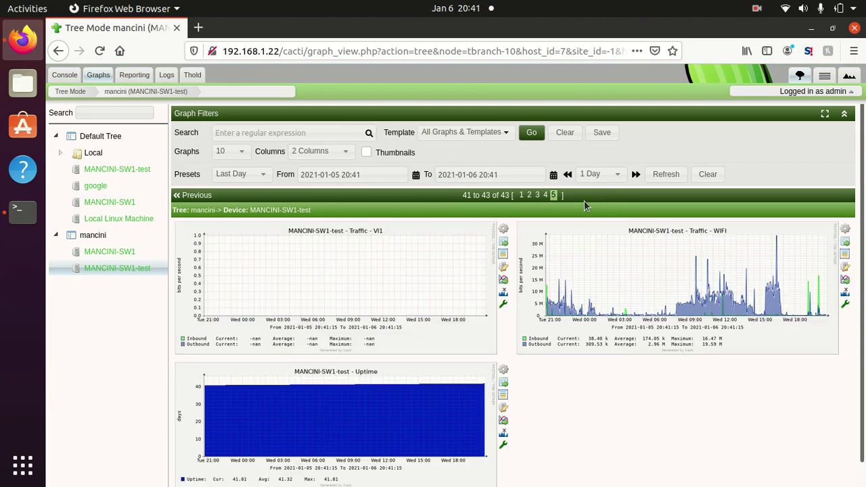
{"action": "left_click", "coordinate": [537, 195]}
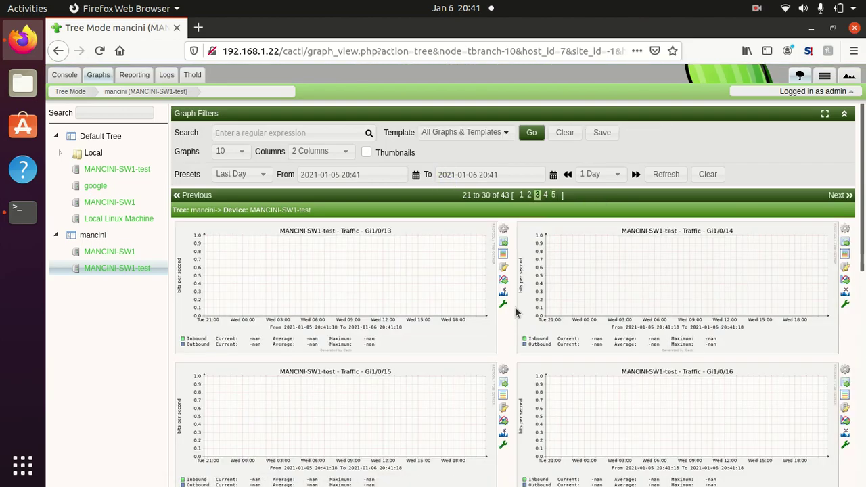
{"action": "scroll", "coordinate": [501, 341], "scroll_direction": "down", "scroll_amount": 6}
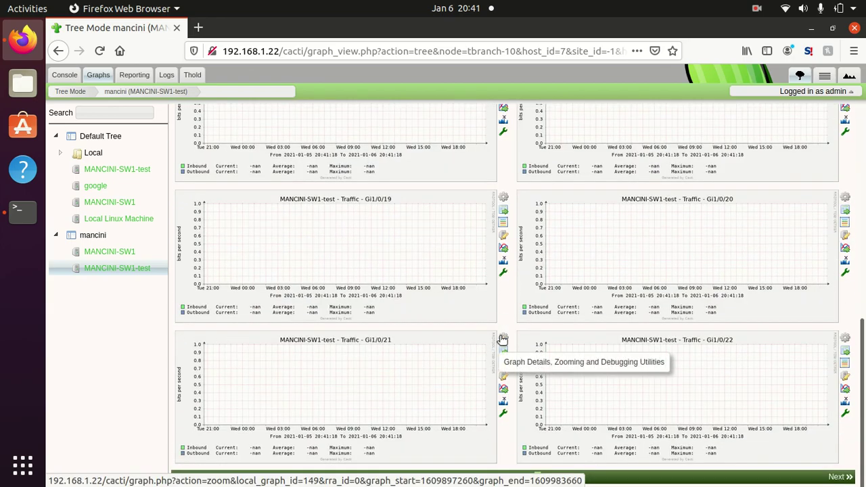
{"action": "scroll", "coordinate": [500, 341], "scroll_direction": "up", "scroll_amount": 6}
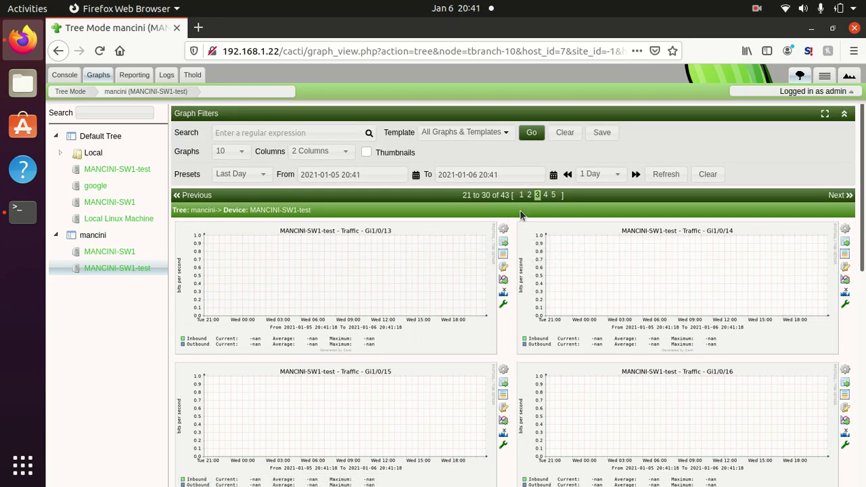
{"action": "left_click", "coordinate": [545, 195]}
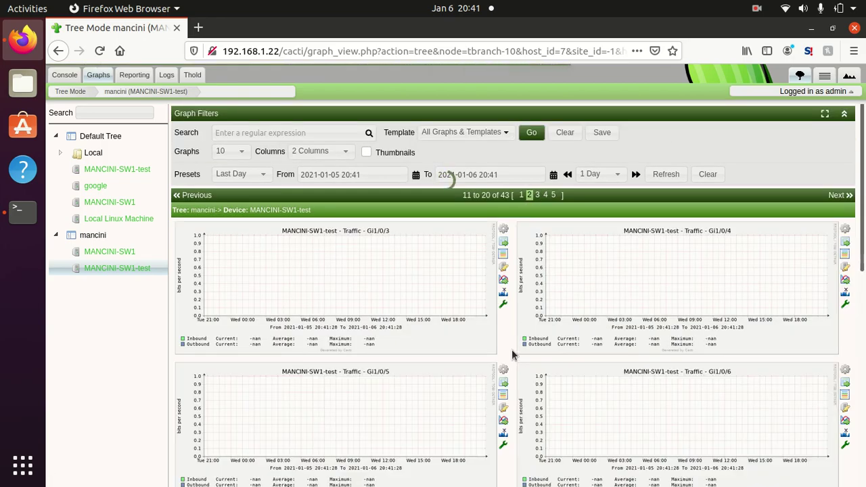
{"action": "scroll", "coordinate": [512, 357], "scroll_direction": "down", "scroll_amount": 7}
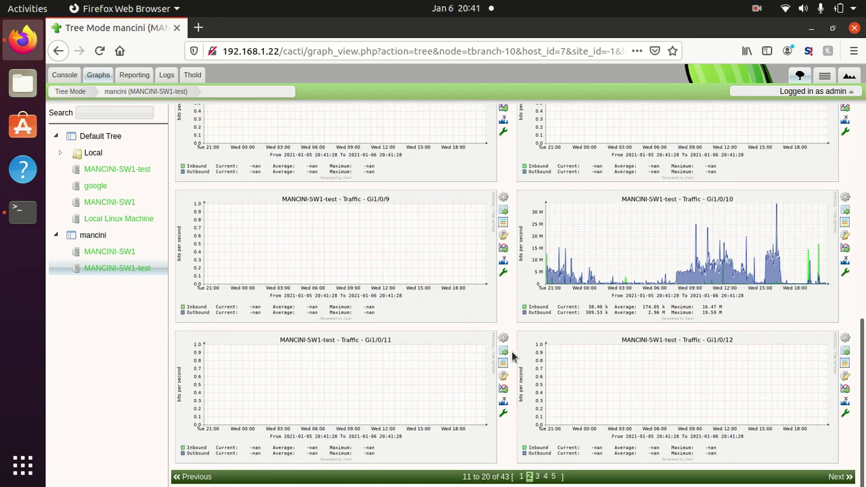
{"action": "scroll", "coordinate": [512, 357], "scroll_direction": "up", "scroll_amount": 7}
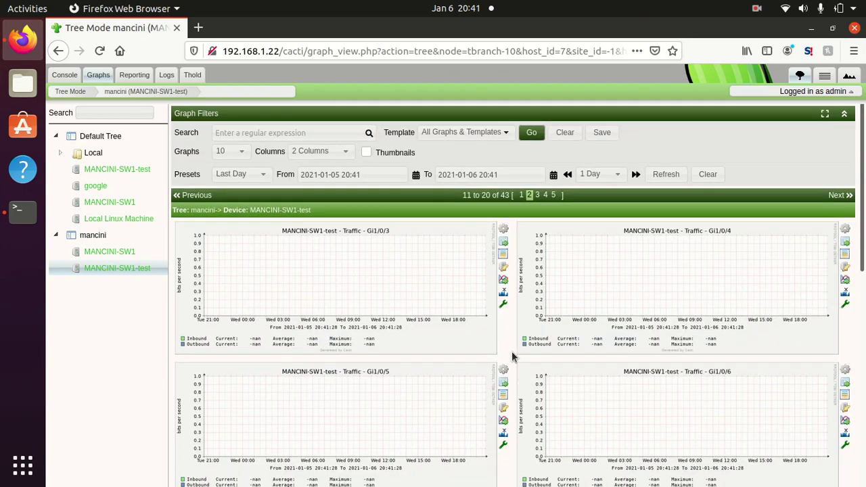
{"action": "left_click", "coordinate": [129, 257]}
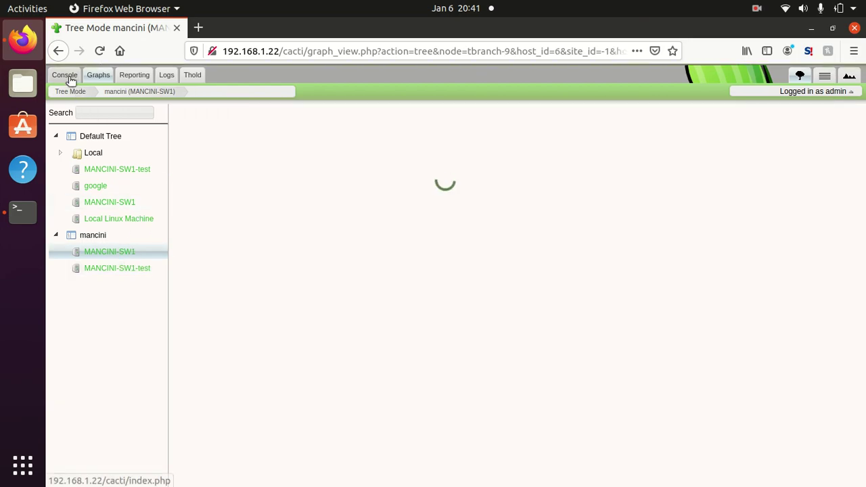
Step: Check Automation's Discovered Devices list, finding none yet, and return to the discovery Networks list
{"action": "left_click", "coordinate": [71, 76]}
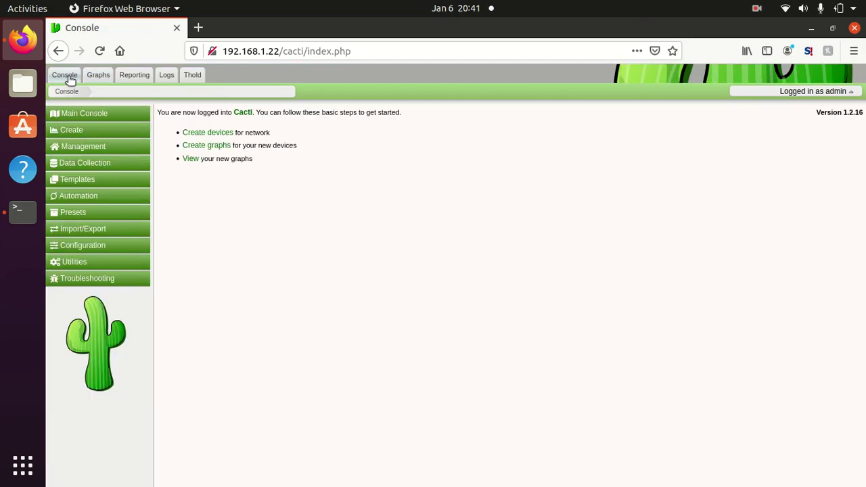
{"action": "left_click", "coordinate": [102, 194]}
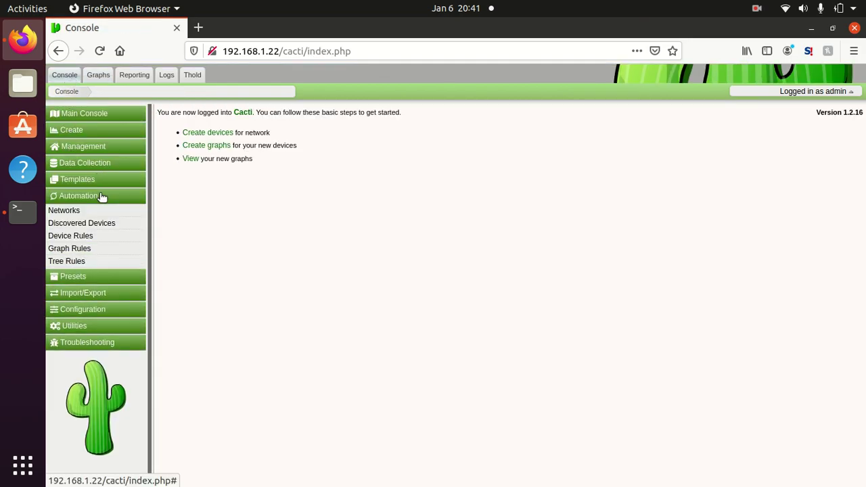
{"action": "left_click", "coordinate": [87, 210]}
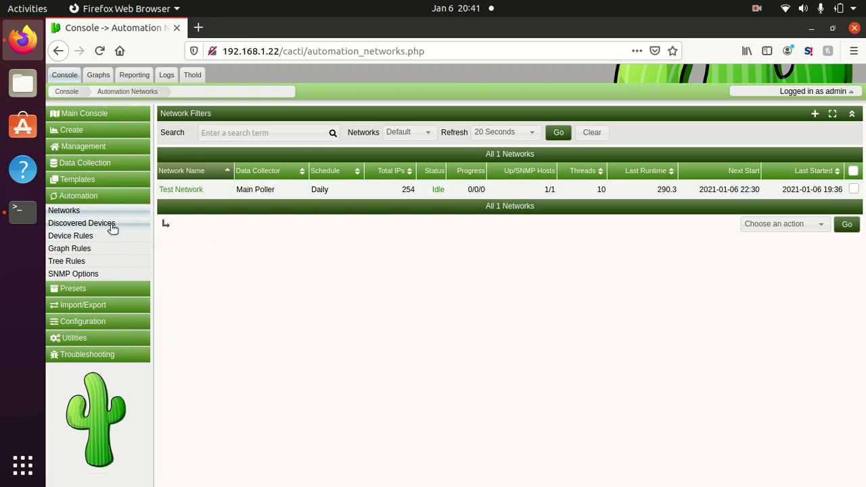
{"action": "left_click", "coordinate": [81, 223]}
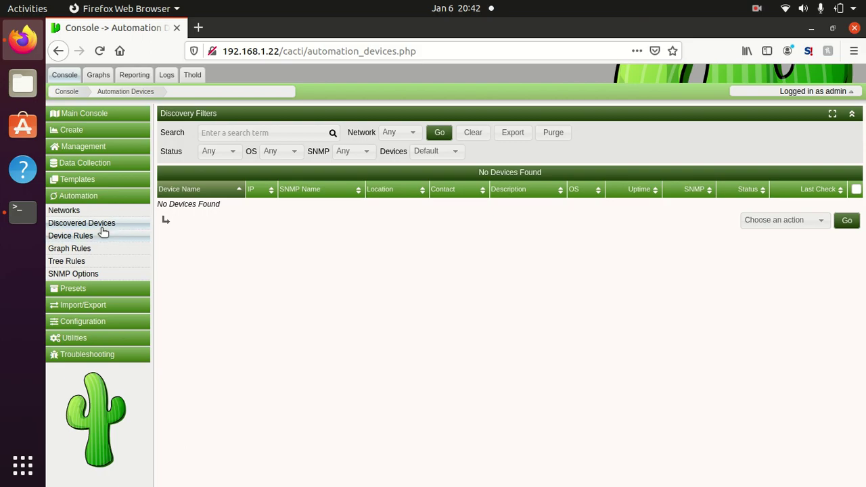
{"action": "left_click", "coordinate": [63, 212]}
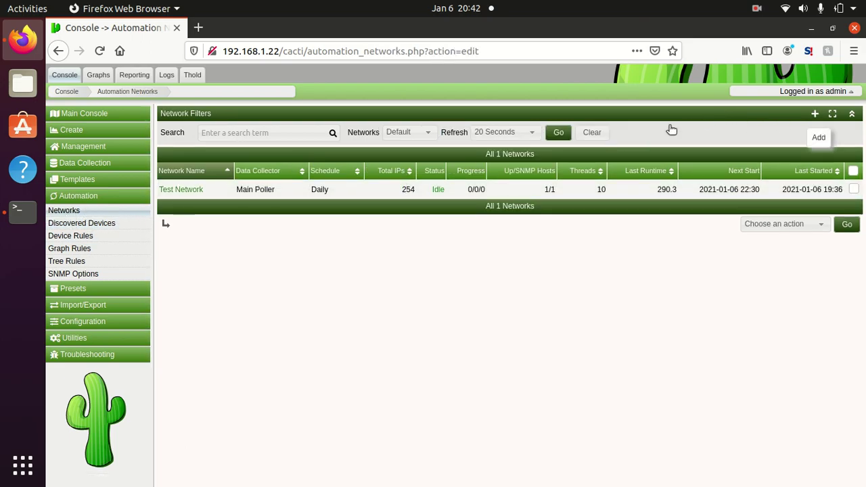
Step: Name the new discovery network 1.1.1.0/29 and set its subnet range to 1.1.1.0/29
{"action": "type", "text": "1.1.1.0/29"}
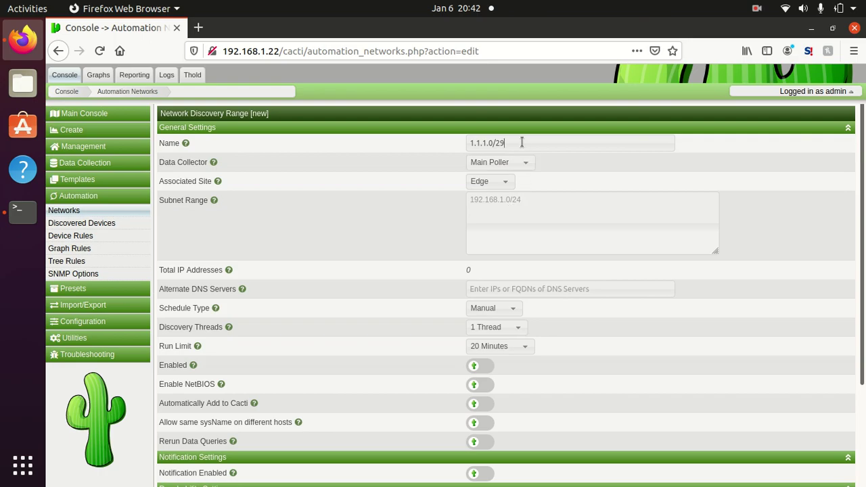
{"action": "left_click_drag", "start_coordinate": [522, 143], "coordinate": [429, 145]}
{"action": "key", "text": "ctrl+c"}
{"action": "left_click", "coordinate": [493, 224]}
{"action": "key", "text": "ctrl+v"}
Step: Enable the network, set its ping method to ICMP Ping, and create it
{"action": "scroll", "coordinate": [410, 233], "scroll_direction": "down", "scroll_amount": 1}
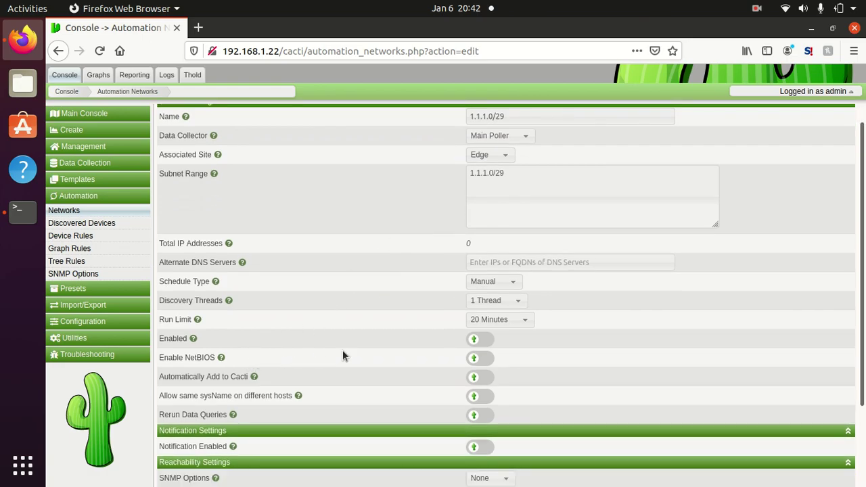
{"action": "left_click", "coordinate": [478, 340]}
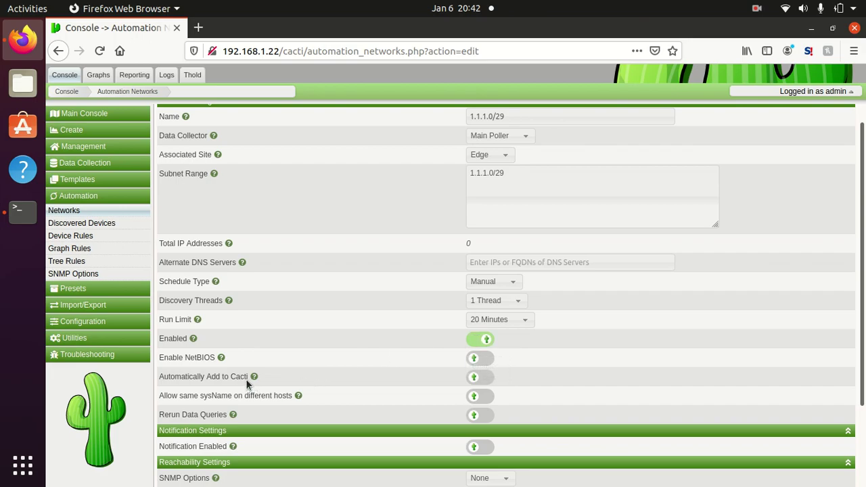
{"action": "mouse_move", "coordinate": [261, 379]}
{"action": "scroll", "coordinate": [364, 386], "scroll_direction": "down", "scroll_amount": 3}
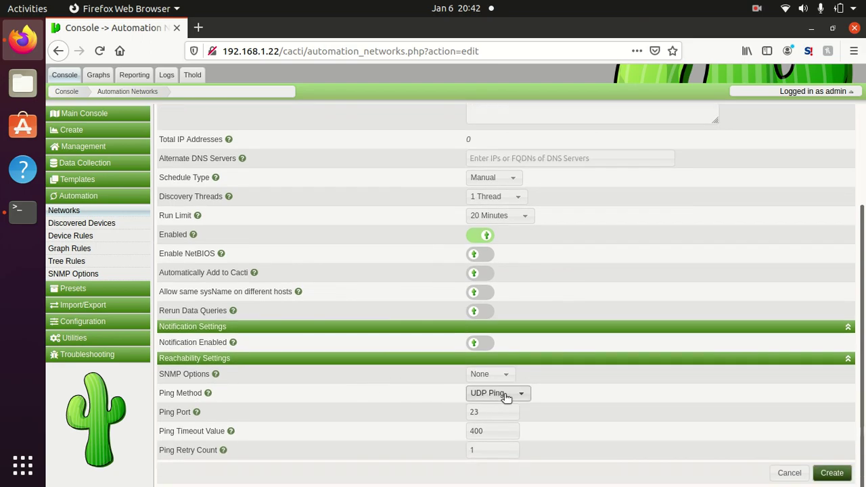
{"action": "left_click", "coordinate": [508, 393]}
{"action": "left_click", "coordinate": [508, 411]}
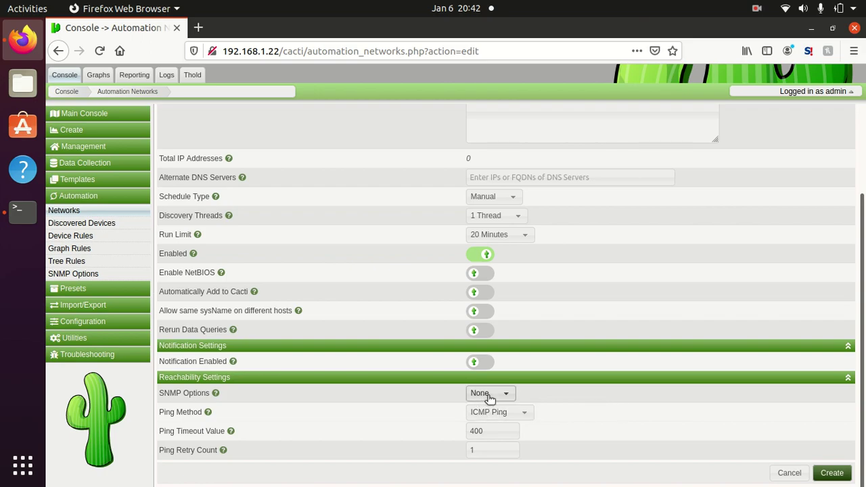
{"action": "left_click_drag", "start_coordinate": [863, 311], "coordinate": [860, 264]}
{"action": "left_click", "coordinate": [834, 476]}
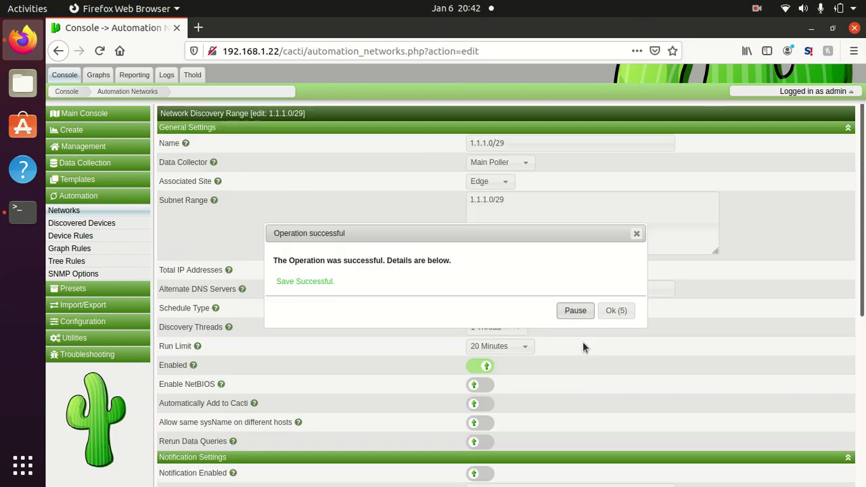
{"action": "left_click", "coordinate": [620, 310]}
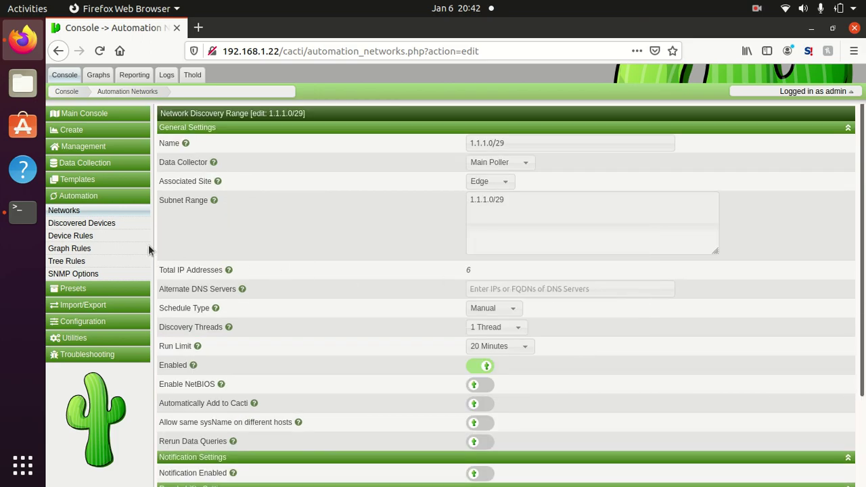
{"action": "left_click", "coordinate": [83, 212]}
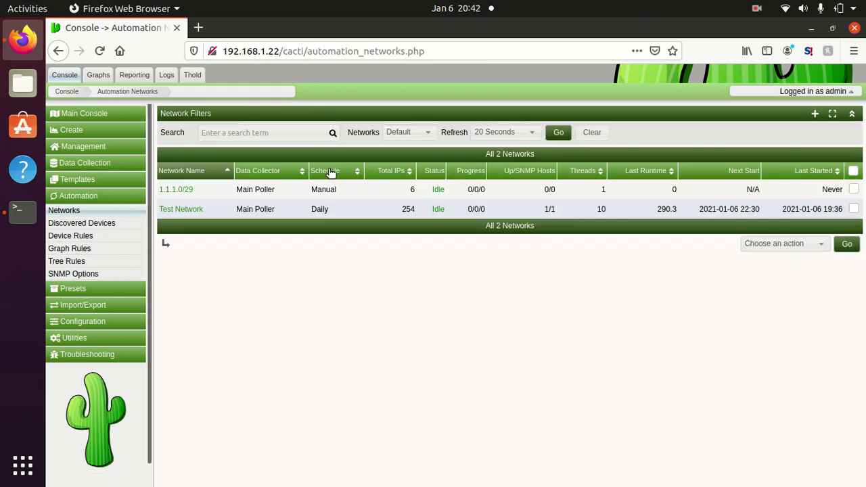
Step: Run Discover Now on the 1.1.1.0/29 network and refresh the networks table
{"action": "left_click", "coordinate": [337, 188]}
{"action": "left_click", "coordinate": [765, 249]}
{"action": "left_click", "coordinate": [786, 304]}
{"action": "left_click", "coordinate": [847, 244]}
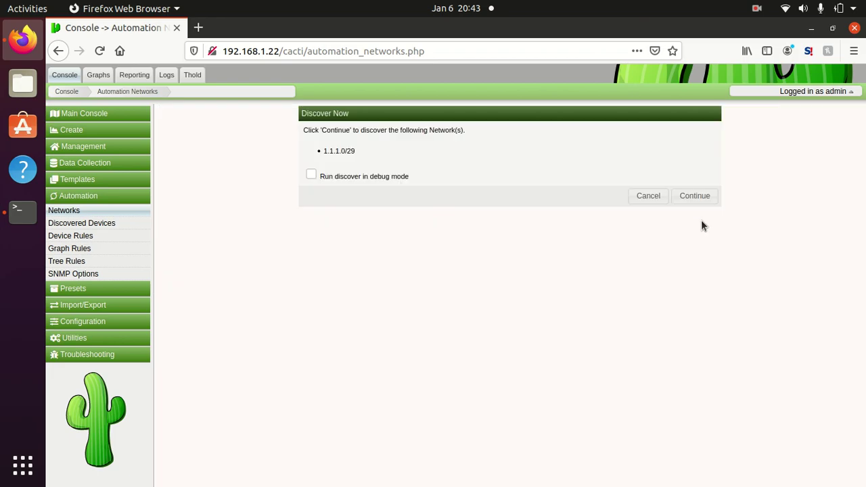
{"action": "left_click", "coordinate": [687, 197]}
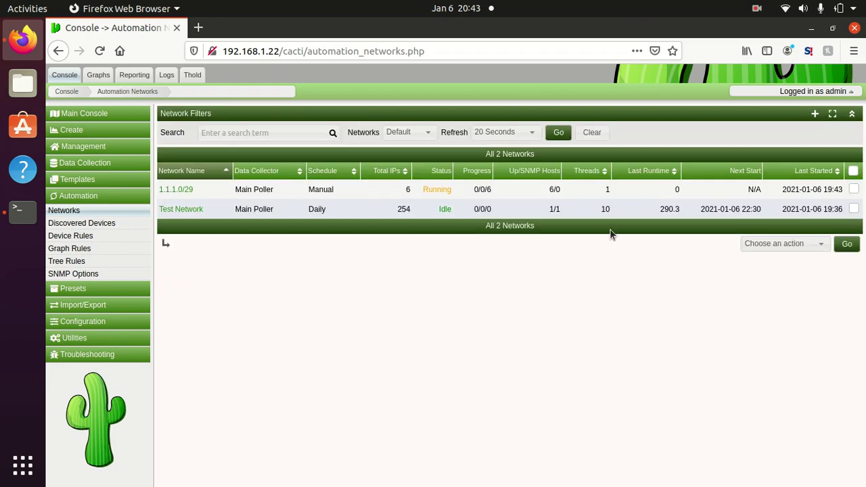
{"action": "left_click", "coordinate": [559, 133]}
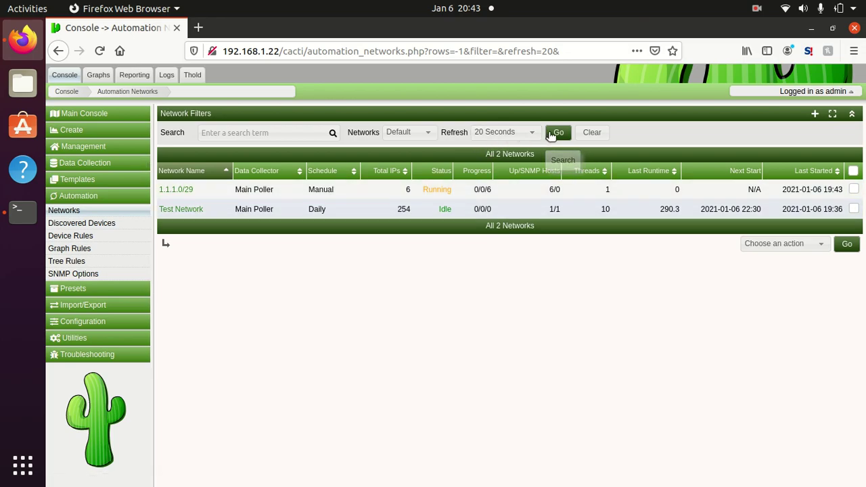
Step: View the discovered devices, 1.1.1.3 to 1.1.1.6
{"action": "left_click", "coordinate": [128, 223]}
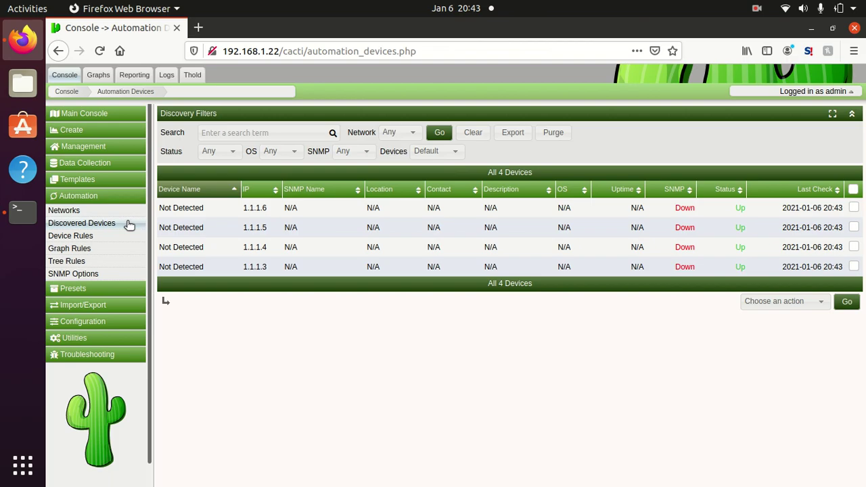
{"action": "left_click", "coordinate": [106, 215]}
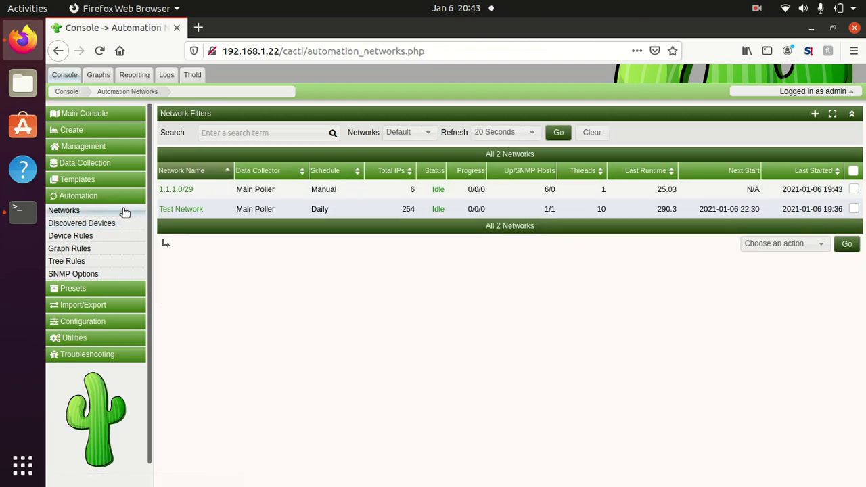
{"action": "left_click", "coordinate": [111, 224]}
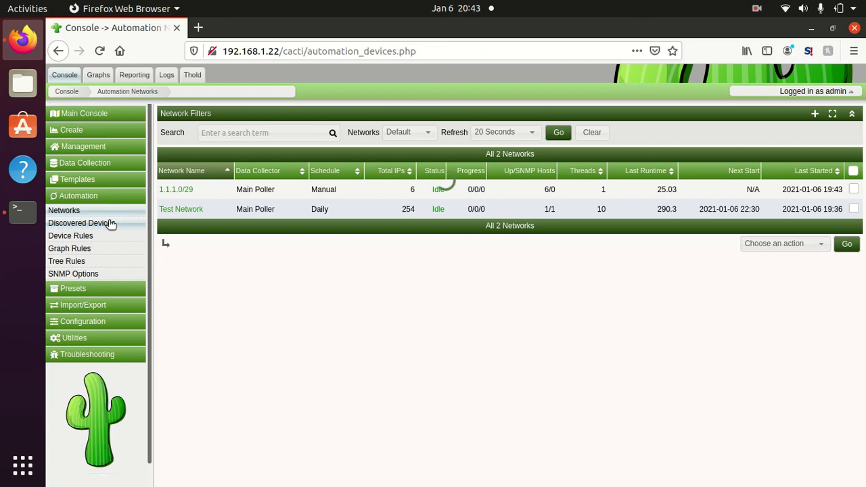
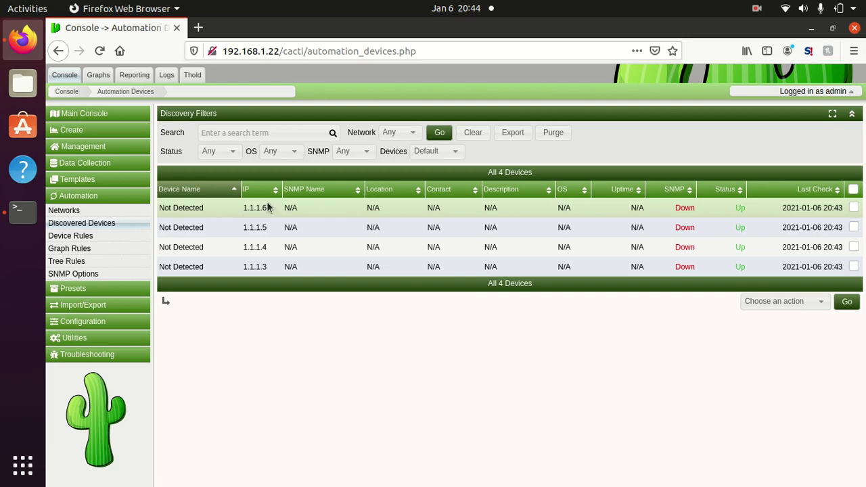
Step: Add discovered device 1.1.1.6 as a device using the Cisco Router template
{"action": "left_click", "coordinate": [264, 209]}
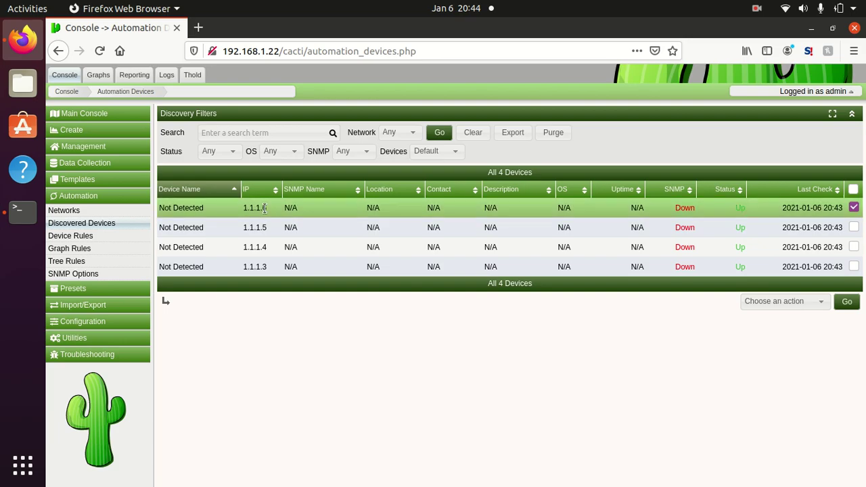
{"action": "left_click", "coordinate": [802, 306]}
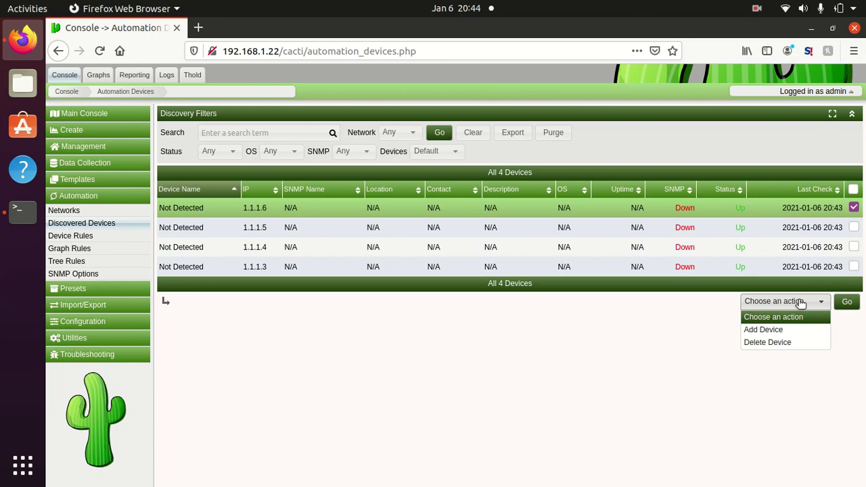
{"action": "left_click", "coordinate": [794, 330]}
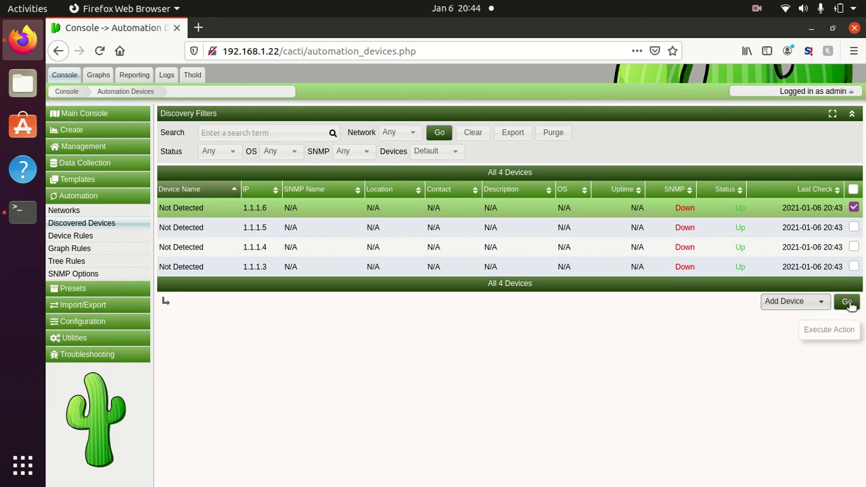
{"action": "left_click", "coordinate": [847, 302]}
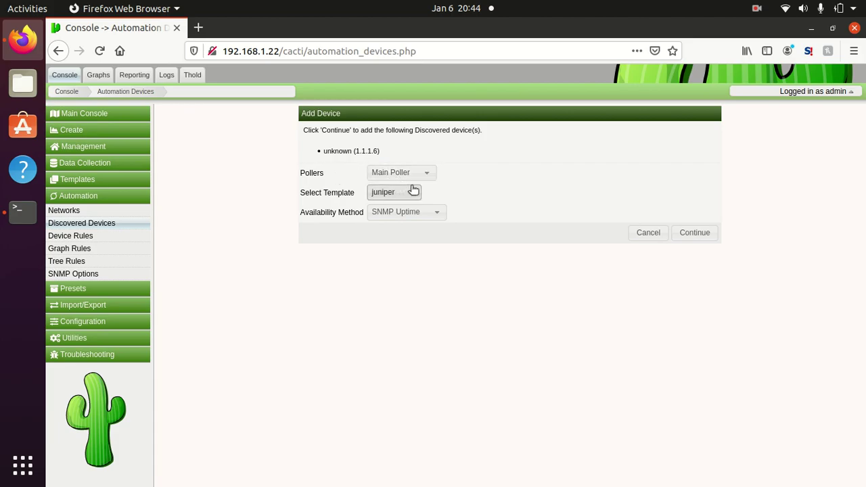
{"action": "left_click", "coordinate": [411, 190]}
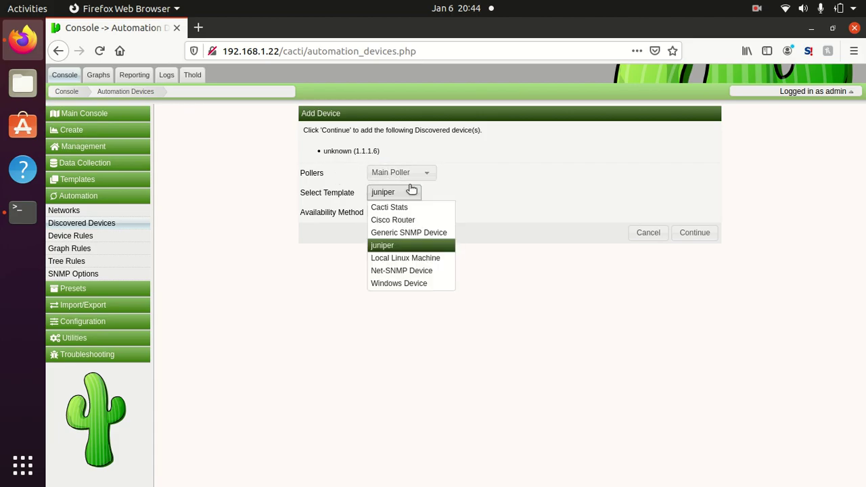
{"action": "left_click", "coordinate": [412, 219]}
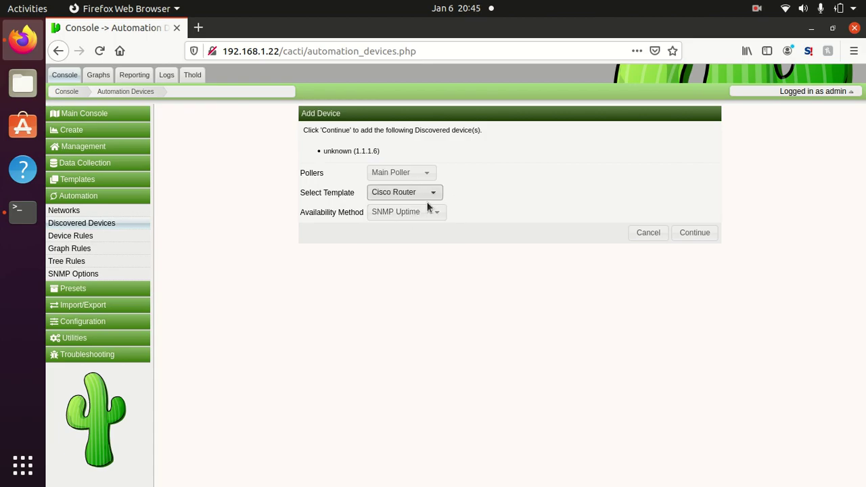
{"action": "left_click", "coordinate": [695, 234]}
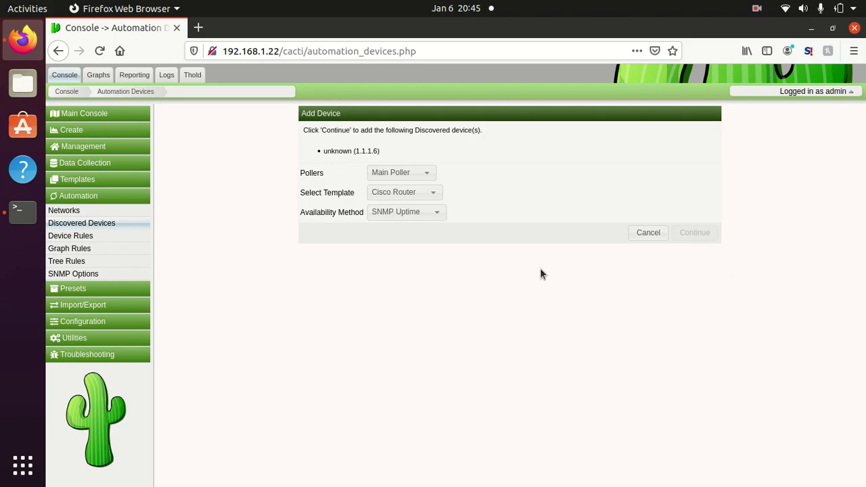
{"action": "left_click", "coordinate": [616, 342]}
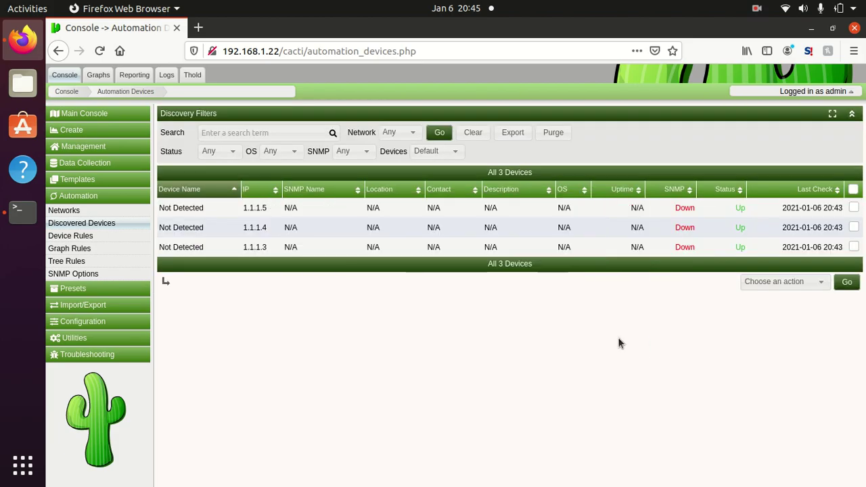
Step: Open device 1.1.1.6's edit page from Management > Devices and review its settings
{"action": "left_click", "coordinate": [75, 147]}
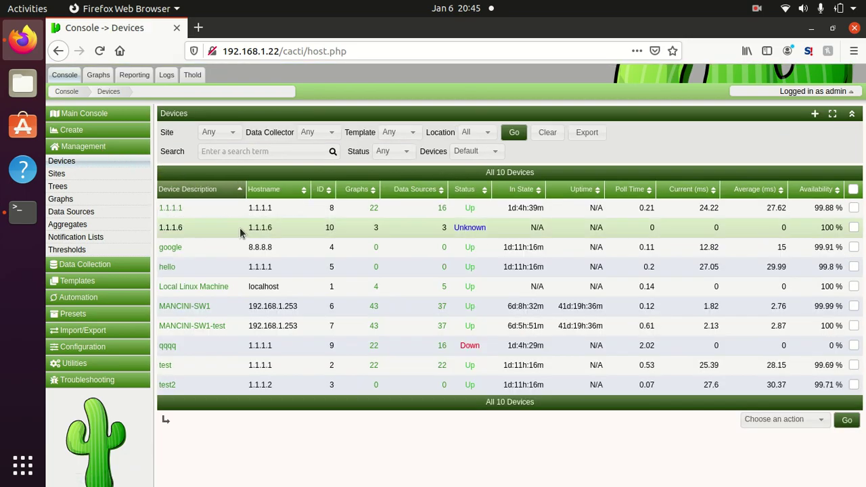
{"action": "left_click", "coordinate": [220, 235]}
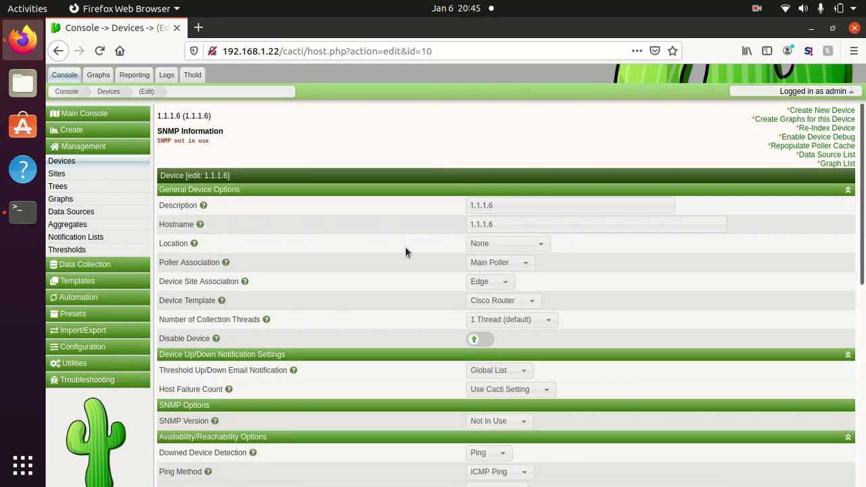
{"action": "scroll", "coordinate": [407, 251], "scroll_direction": "down", "scroll_amount": 3}
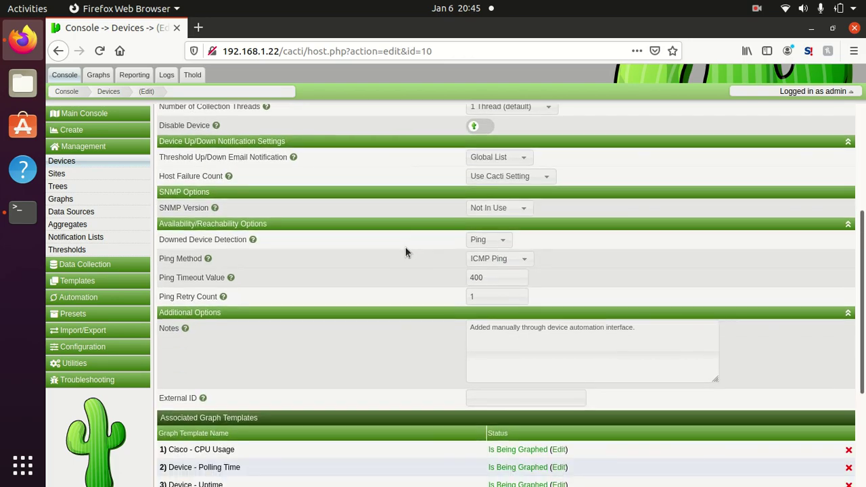
{"action": "scroll", "coordinate": [406, 251], "scroll_direction": "down", "scroll_amount": 1}
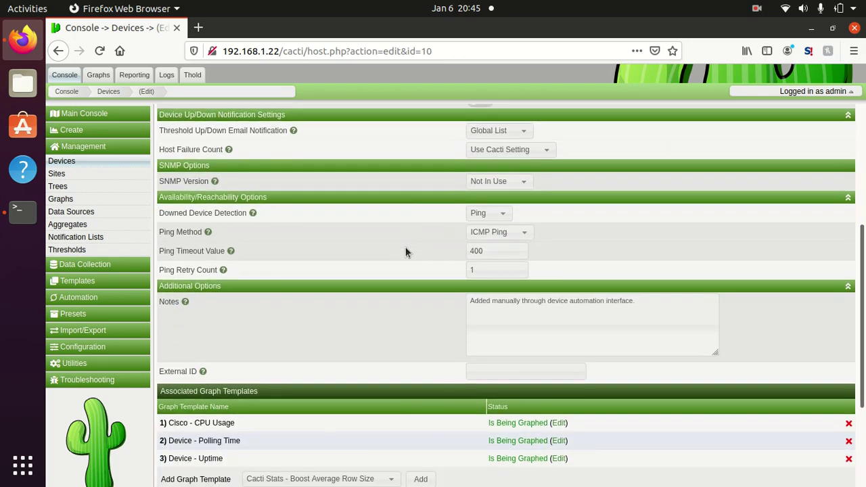
{"action": "scroll", "coordinate": [406, 252], "scroll_direction": "down", "scroll_amount": 1}
{"action": "scroll", "coordinate": [406, 252], "scroll_direction": "up", "scroll_amount": 3}
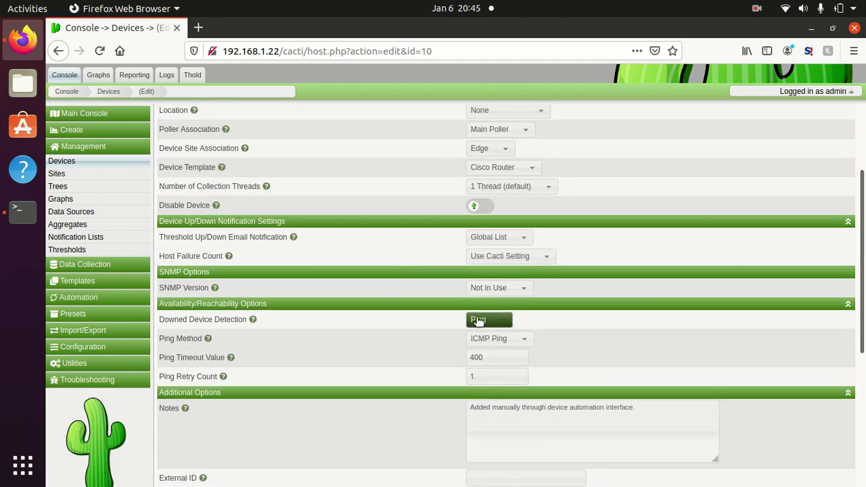
Step: Keep Ping as the downed device detection method and leave the ping method unchanged
{"action": "left_click", "coordinate": [478, 321]}
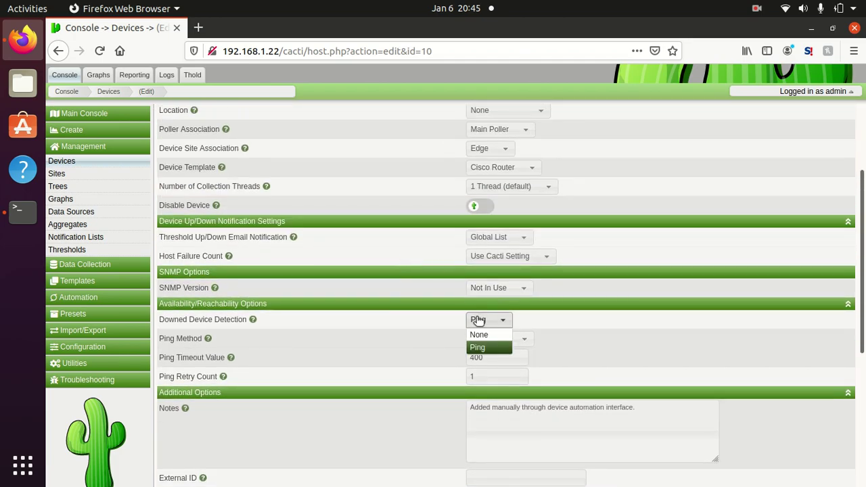
{"action": "left_click", "coordinate": [367, 318]}
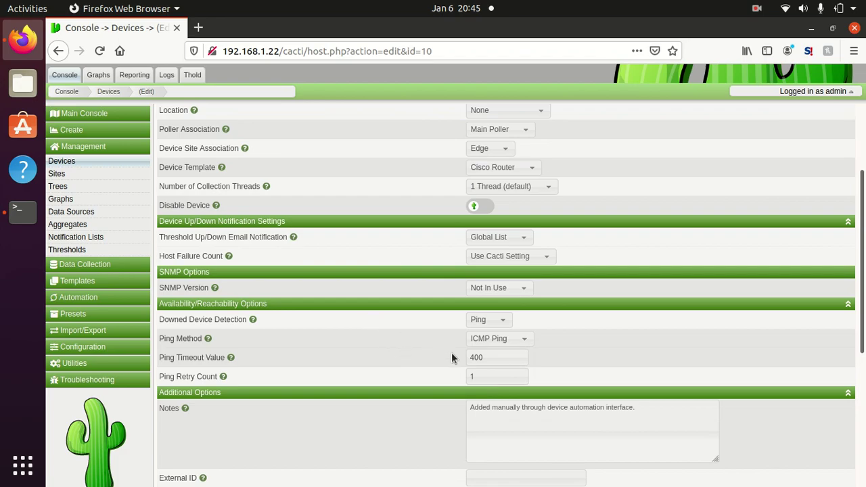
{"action": "left_click", "coordinate": [522, 339]}
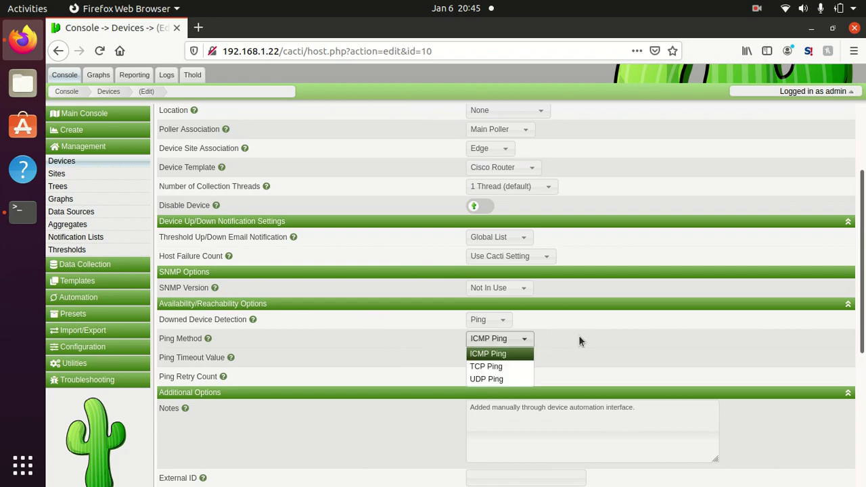
{"action": "left_click", "coordinate": [291, 294]}
Step: Set SNMP Version 2, save the device, and check the successful ping result
{"action": "left_click", "coordinate": [519, 288]}
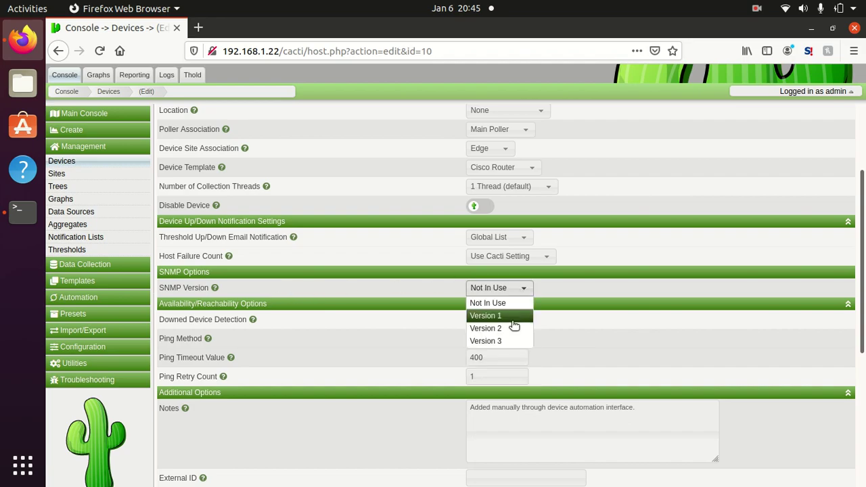
{"action": "left_click", "coordinate": [513, 330]}
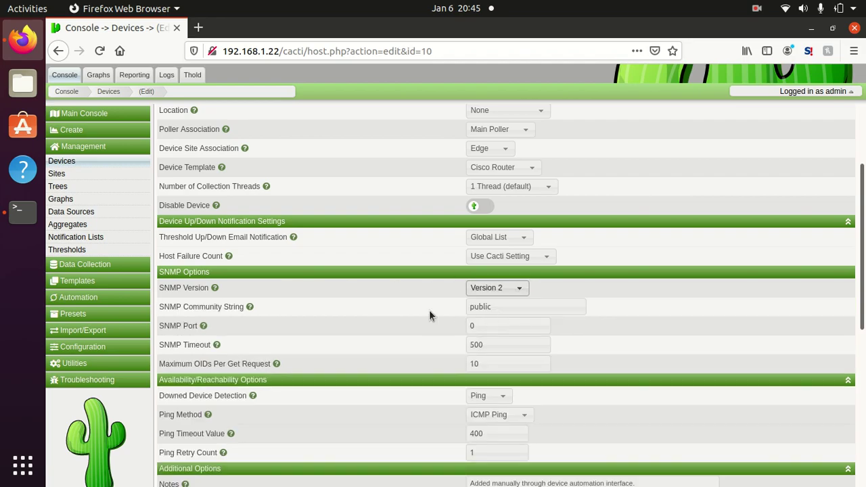
{"action": "left_click", "coordinate": [515, 308]}
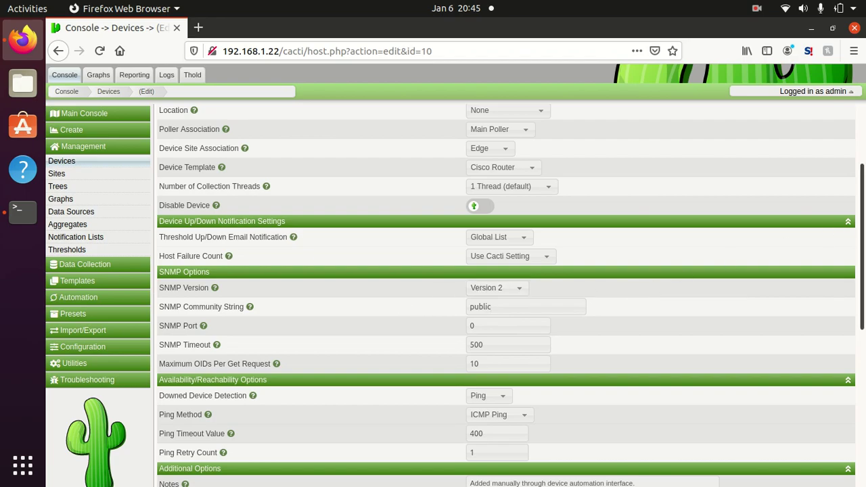
{"action": "scroll", "coordinate": [638, 289], "scroll_direction": "down", "scroll_amount": 5}
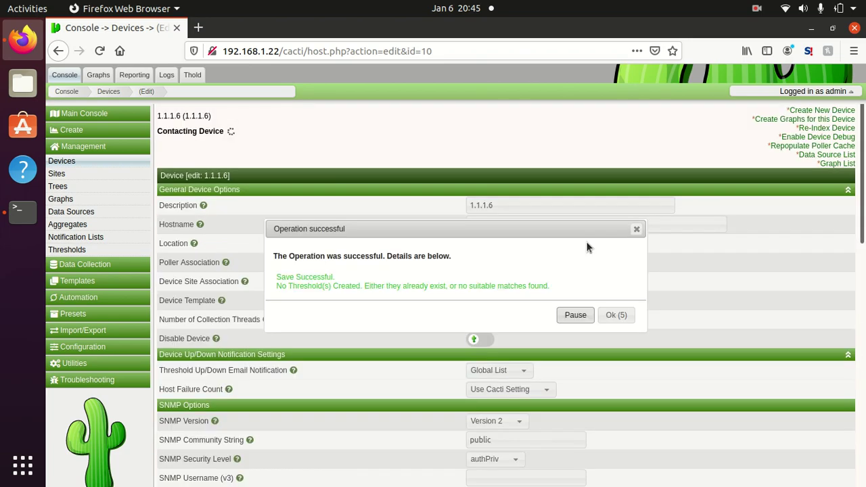
{"action": "left_click", "coordinate": [628, 316]}
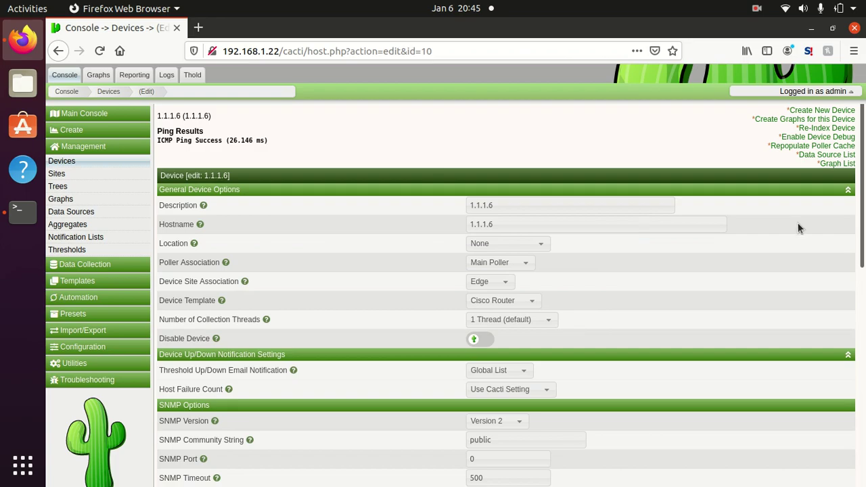
{"action": "left_click_drag", "start_coordinate": [862, 212], "coordinate": [861, 437]}
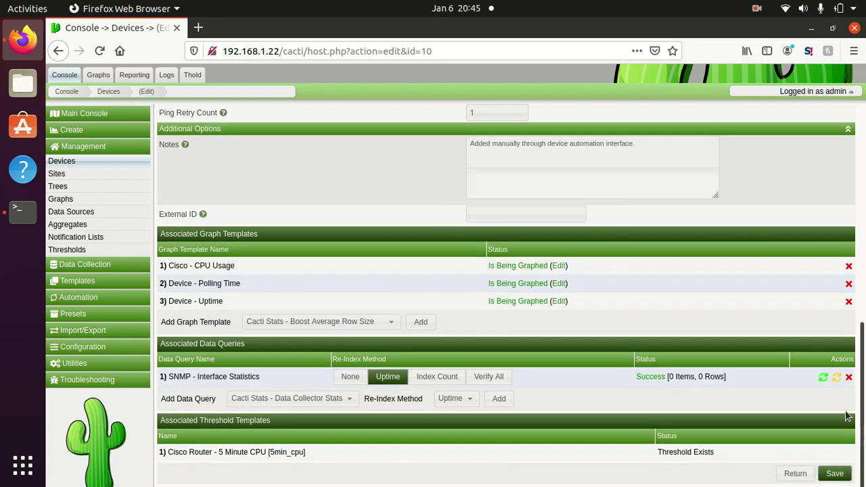